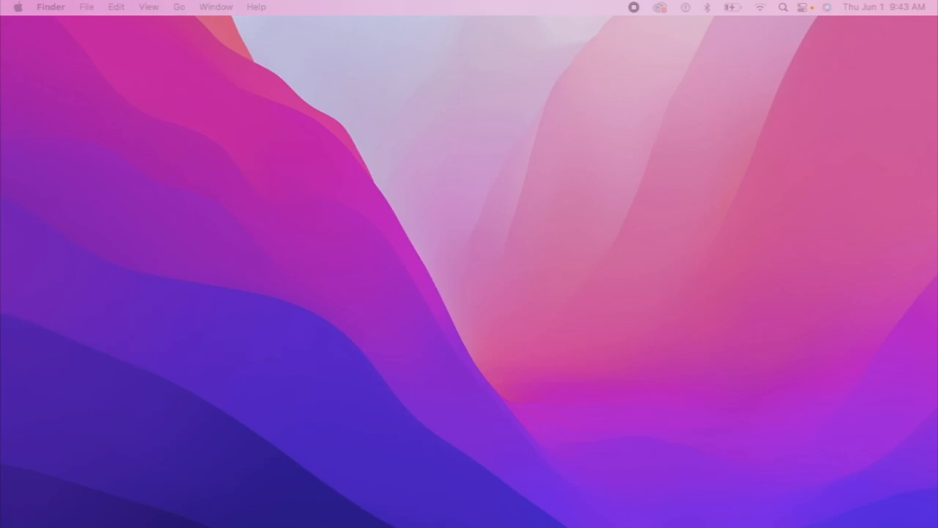
# Bring the browser window with the blank Untitled form onto the desktop and select its title
pyautogui.moveTo(3, 193); pyautogui.dragTo(502, 199)
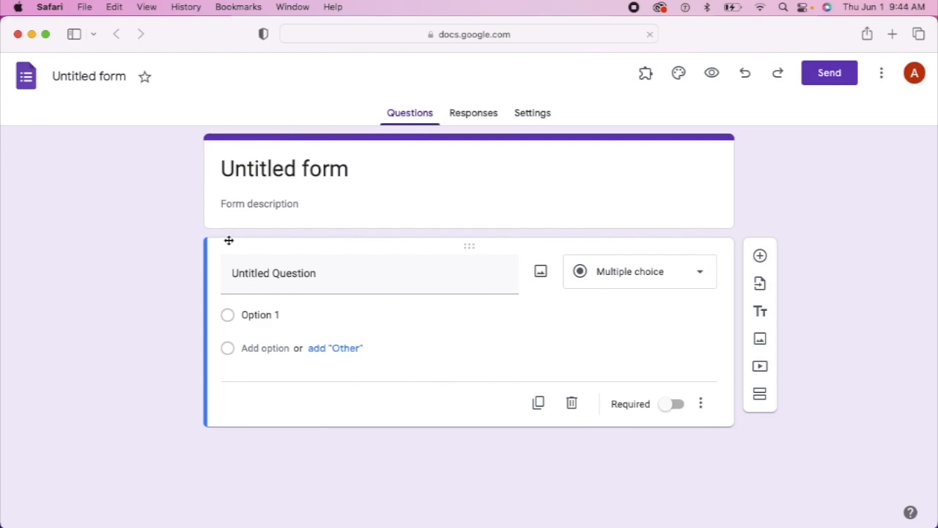
pyautogui.click(92, 79)
# Rename the form from 'Untitled form' to 'Reading Fluency'
pyautogui.tripleClick(93, 78)
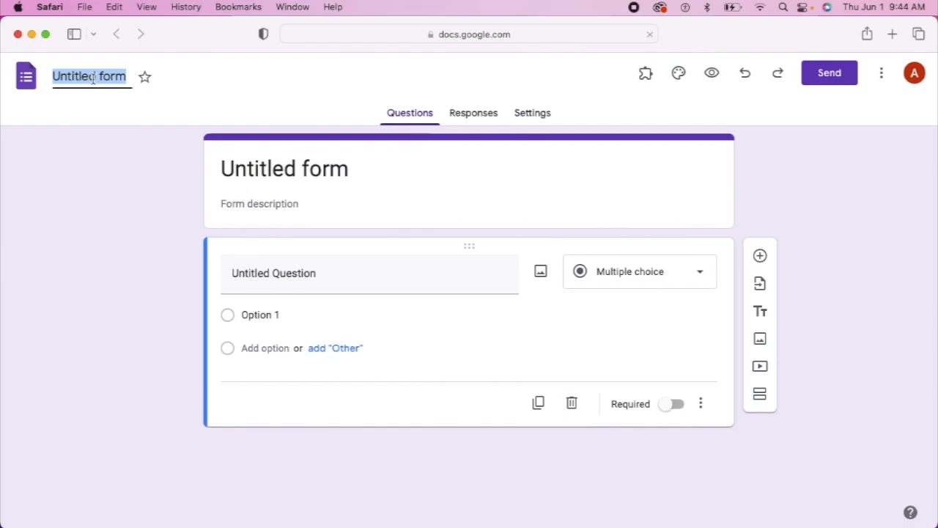
pyautogui.press('BackSpace')
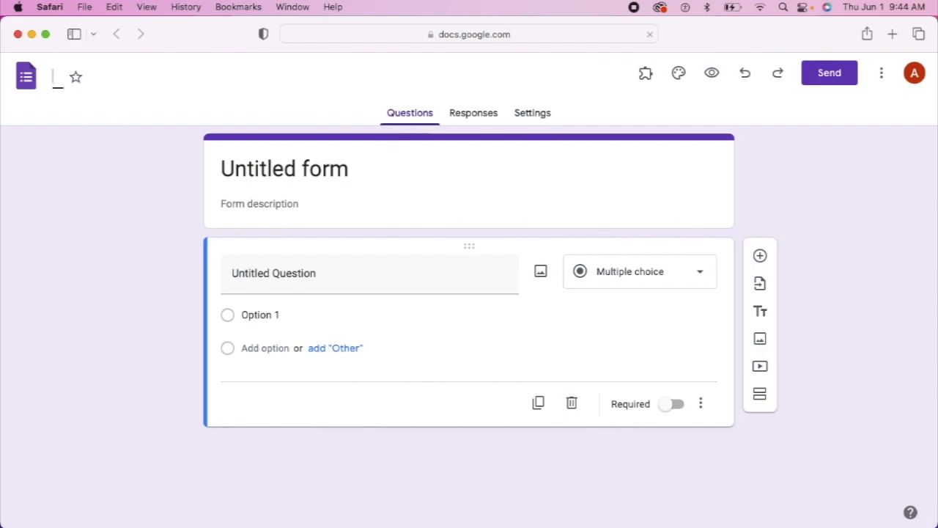
pyautogui.write('Reading Fluency')
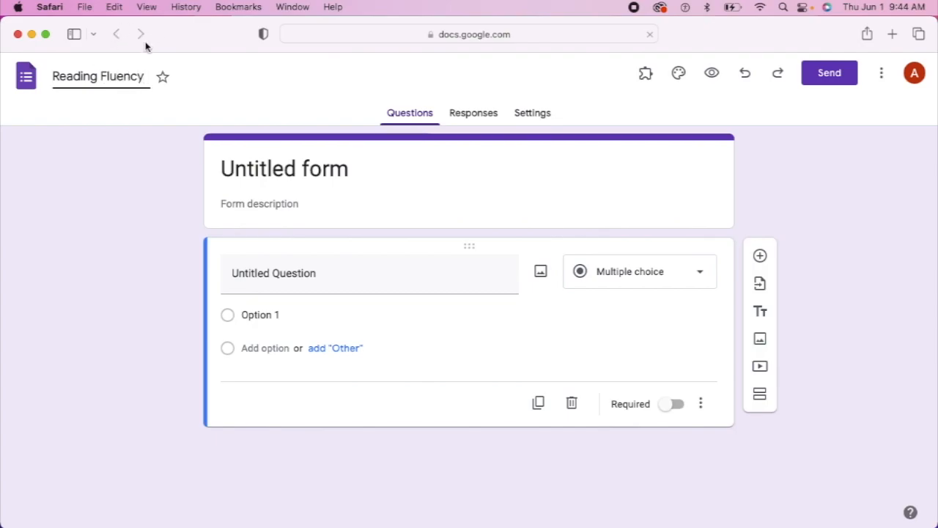
pyautogui.click(132, 114)
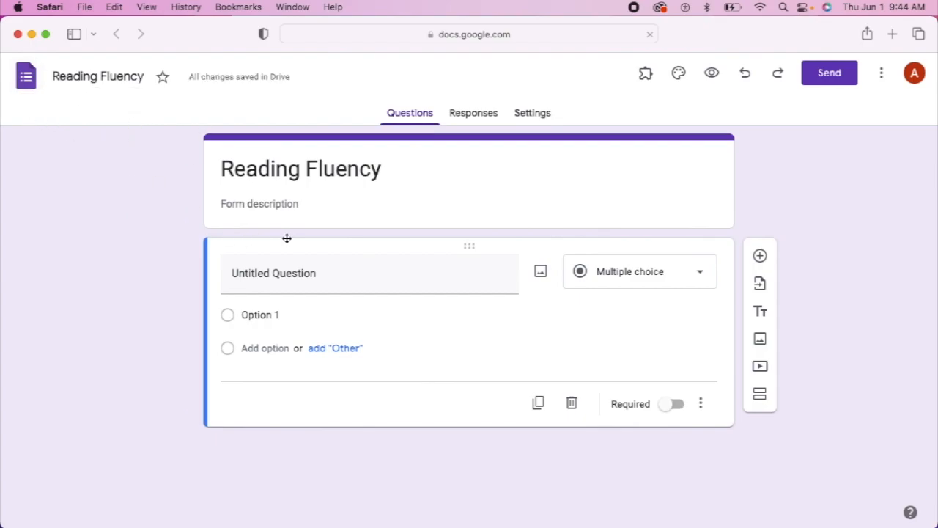
# Write the description 'Given an unread grade level text (student), will read (#) CWPM at (%) accuracy over 3 consecutive trials.'
pyautogui.click(230, 203)
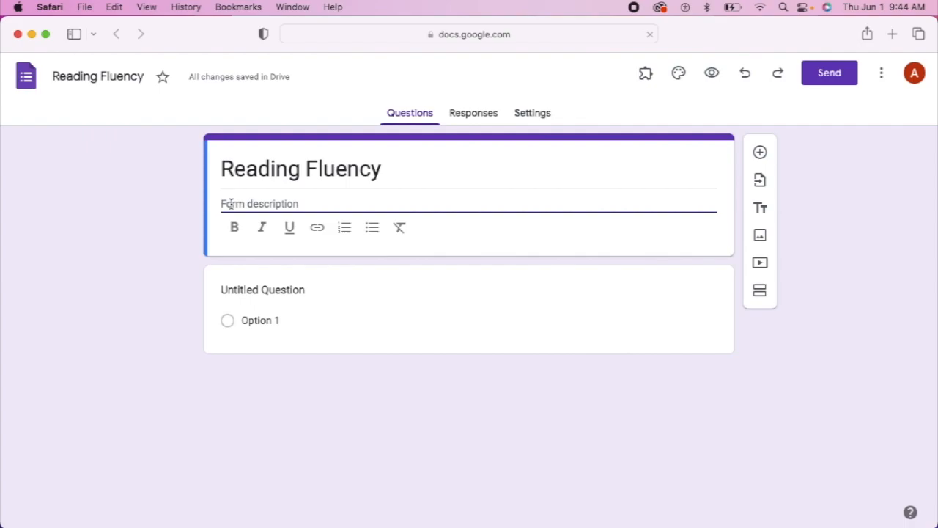
pyautogui.write('Give')
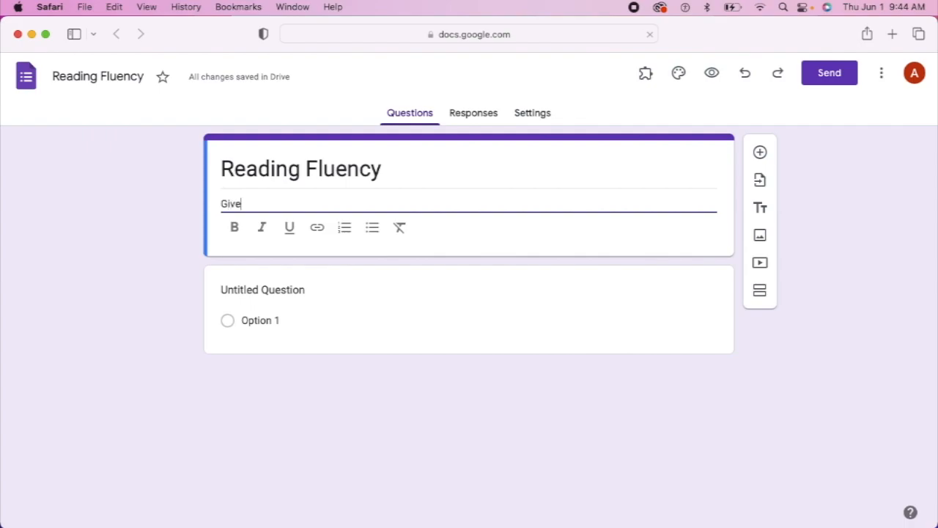
pyautogui.write('n an unread grade le')
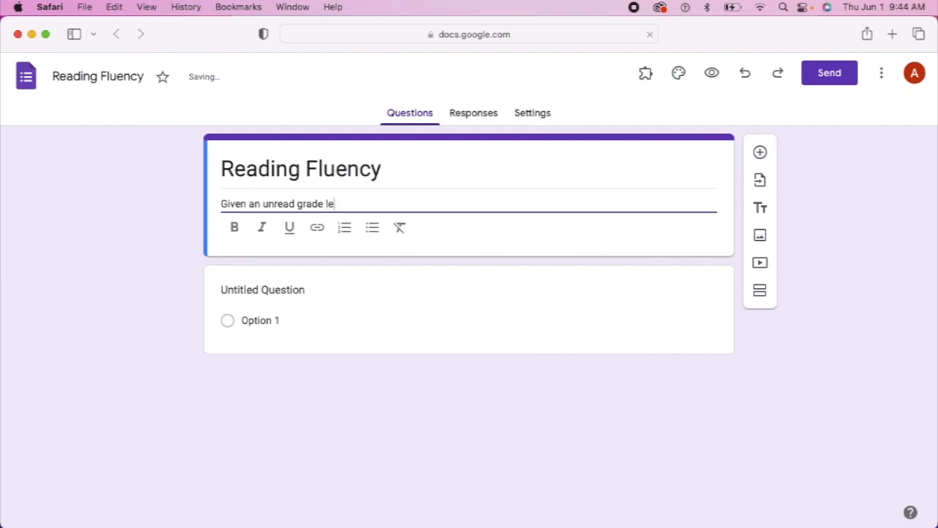
pyautogui.write('vel text (')
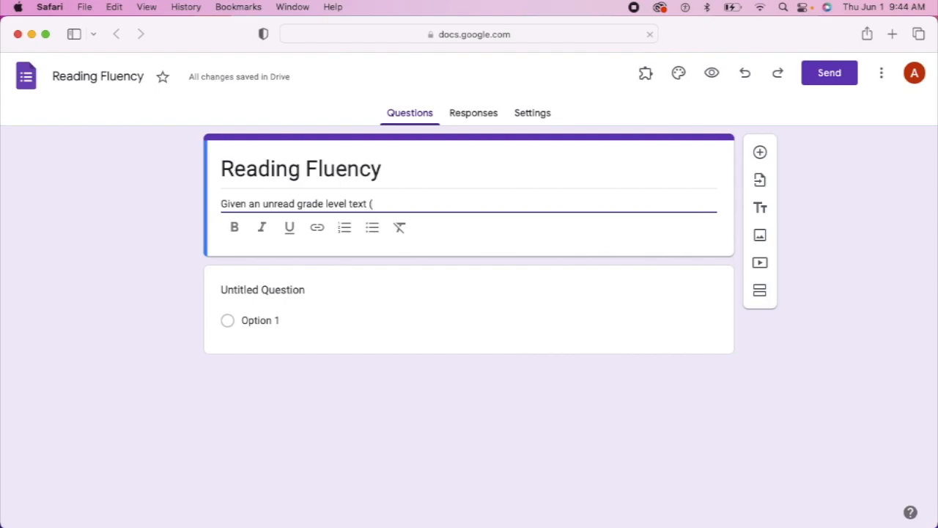
pyautogui.write('student')
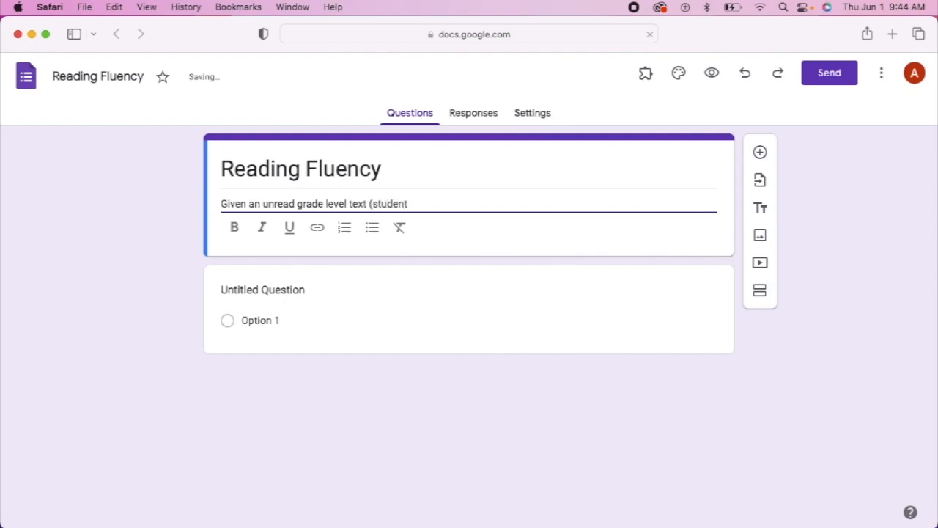
pyautogui.write('), will')
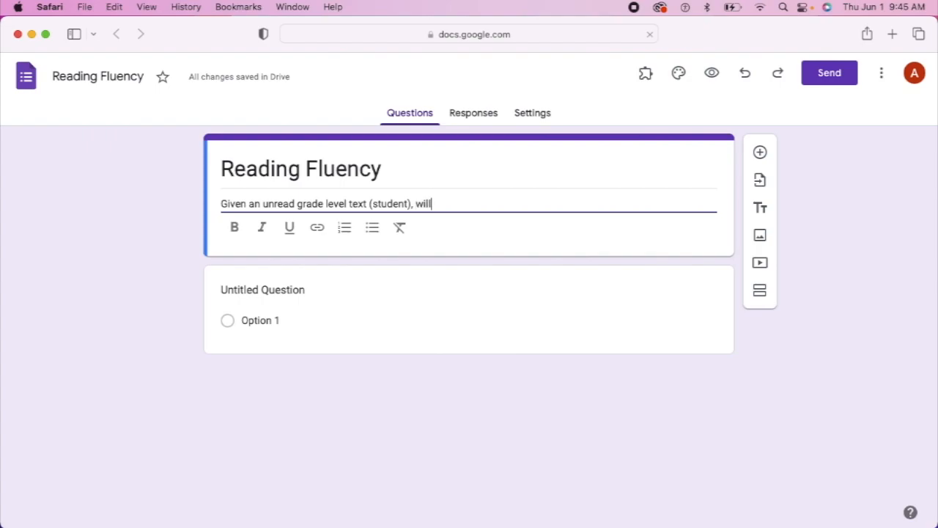
pyautogui.write(' read (')
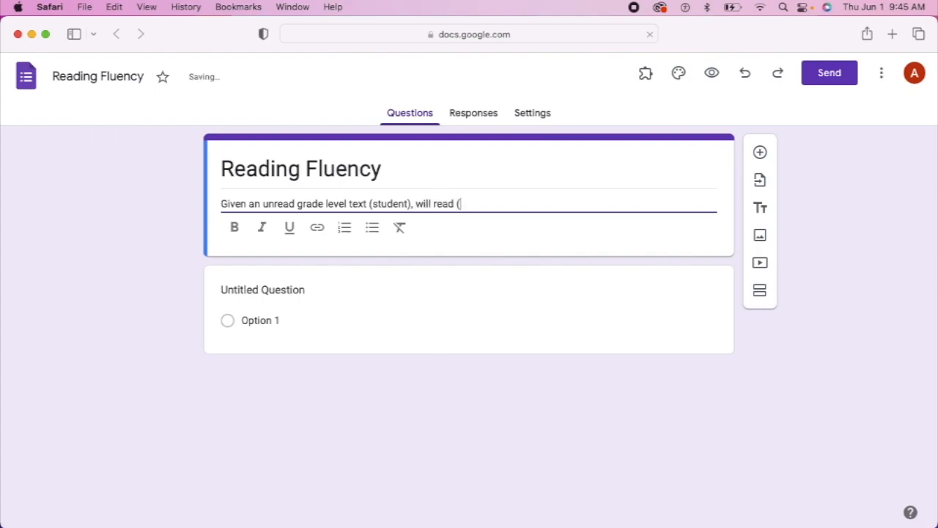
pyautogui.write('#)')
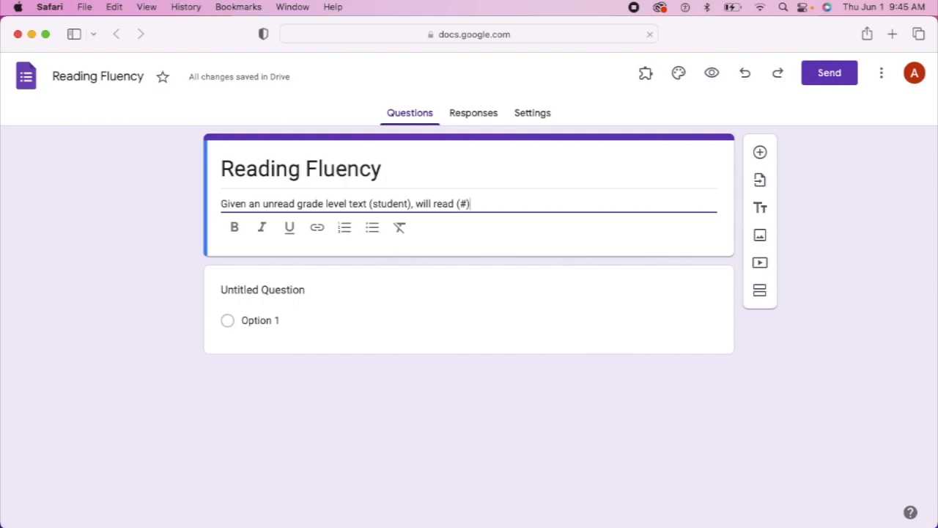
pyautogui.write(' CWPM')
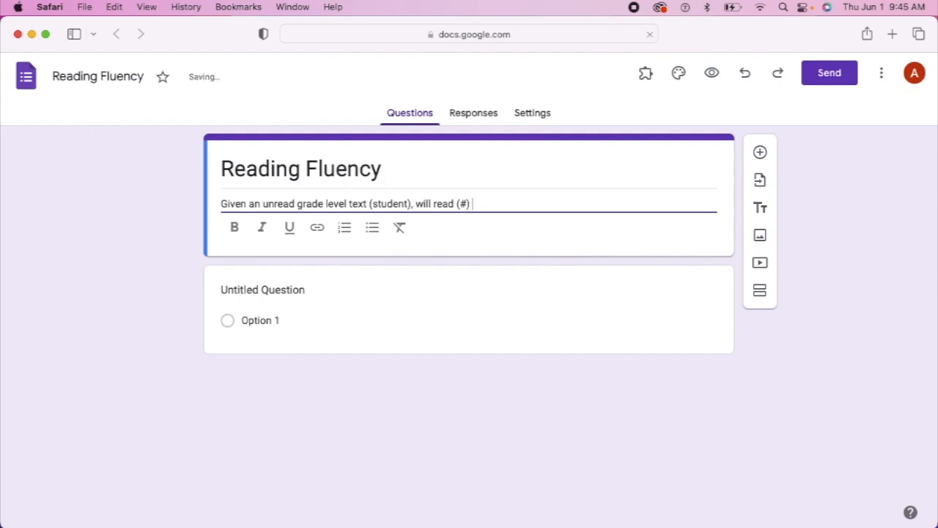
pyautogui.write(' at (%) ac')
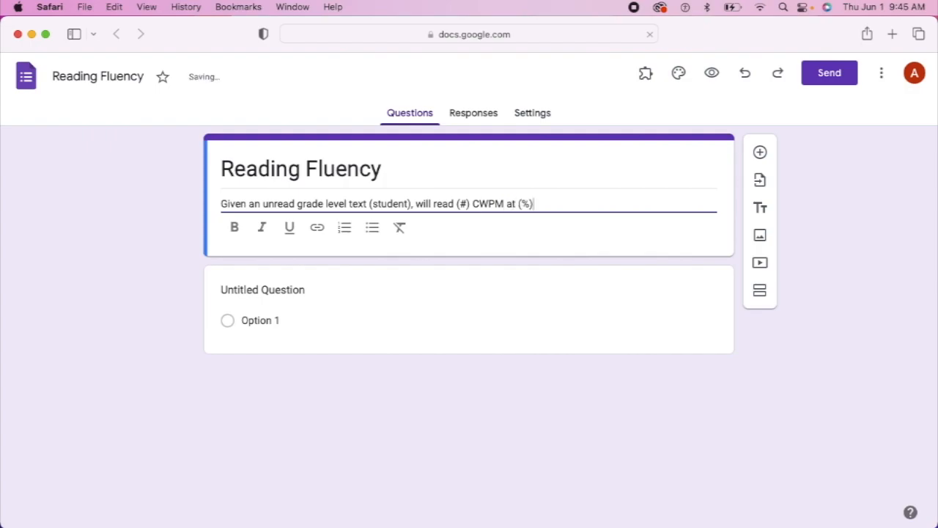
pyautogui.write('r')
pyautogui.press('BackSpace')
pyautogui.write('urracy over ')
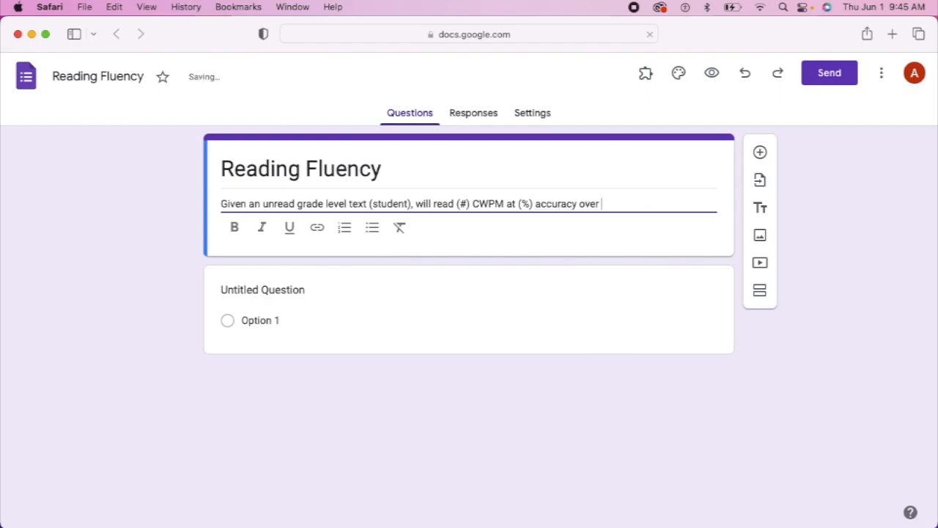
pyautogui.write('3 consecutive trials')
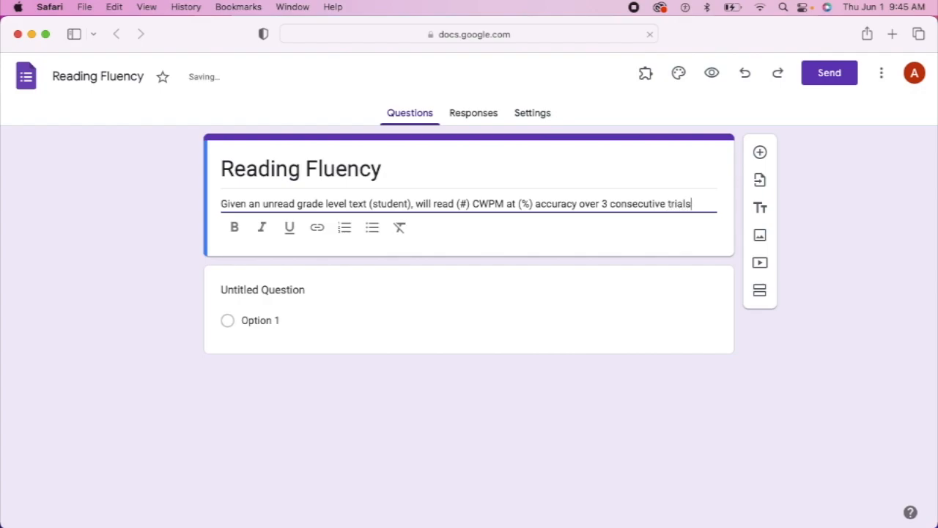
pyautogui.write('.')
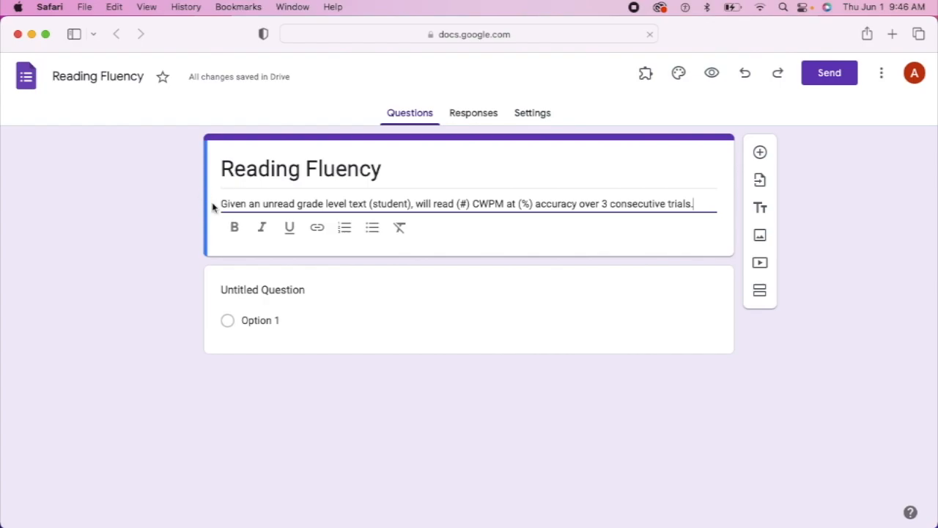
# Expand the untitled first question card to edit its title
pyautogui.click(250, 297)
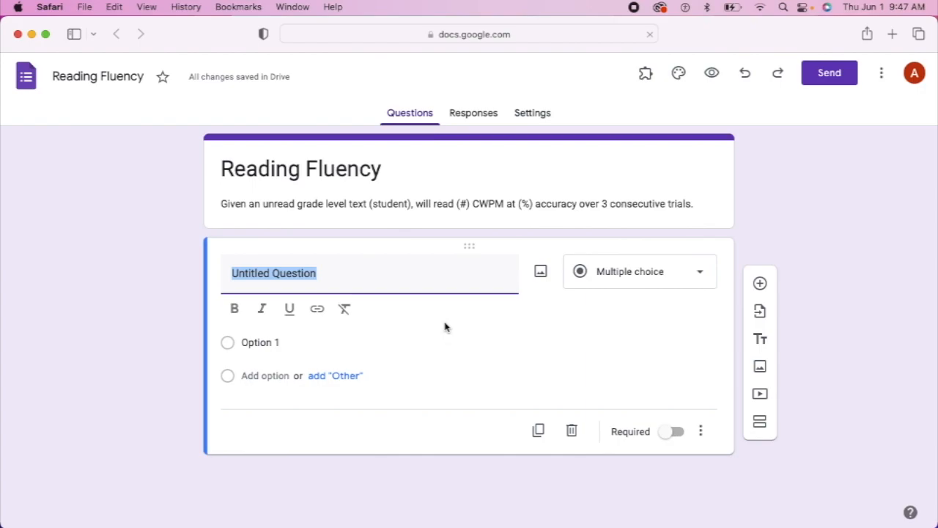
# Title the first question 'Date', make it required, and add a new question below
pyautogui.press('BackSpace')
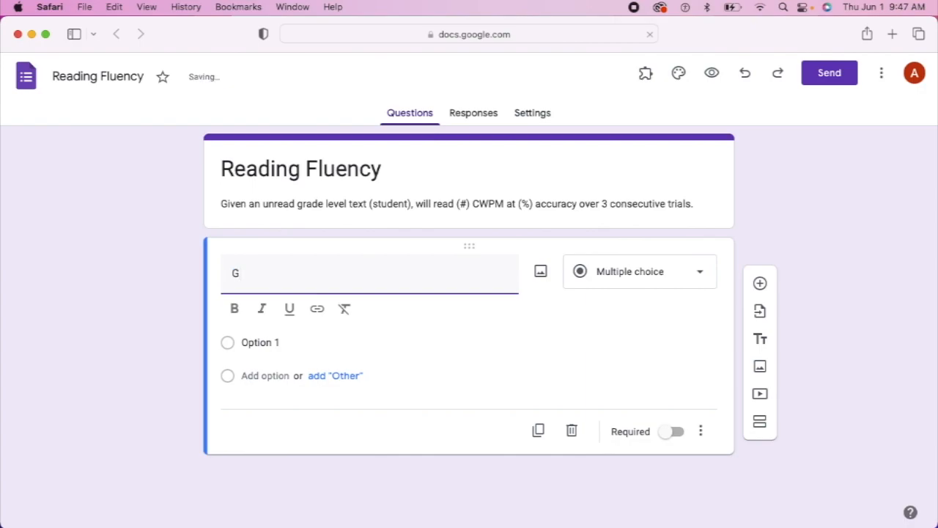
pyautogui.write('Date')
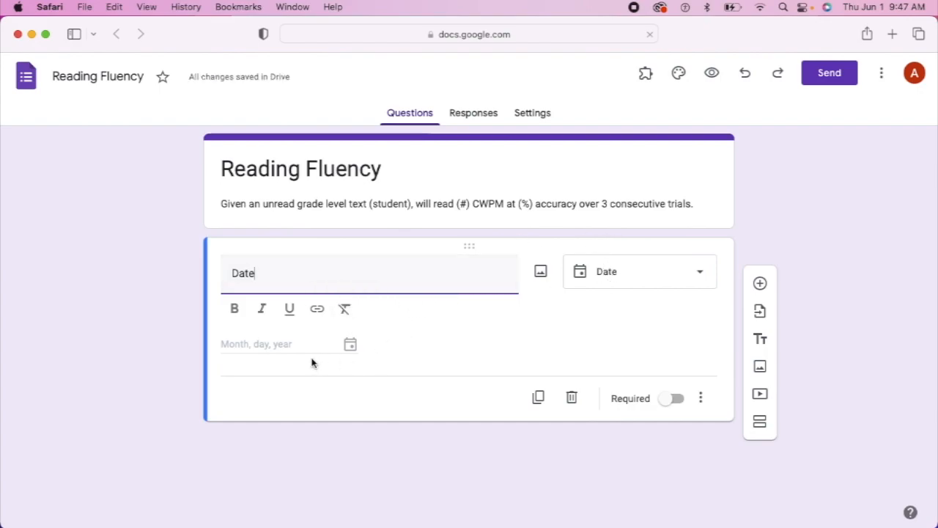
pyautogui.click(667, 399)
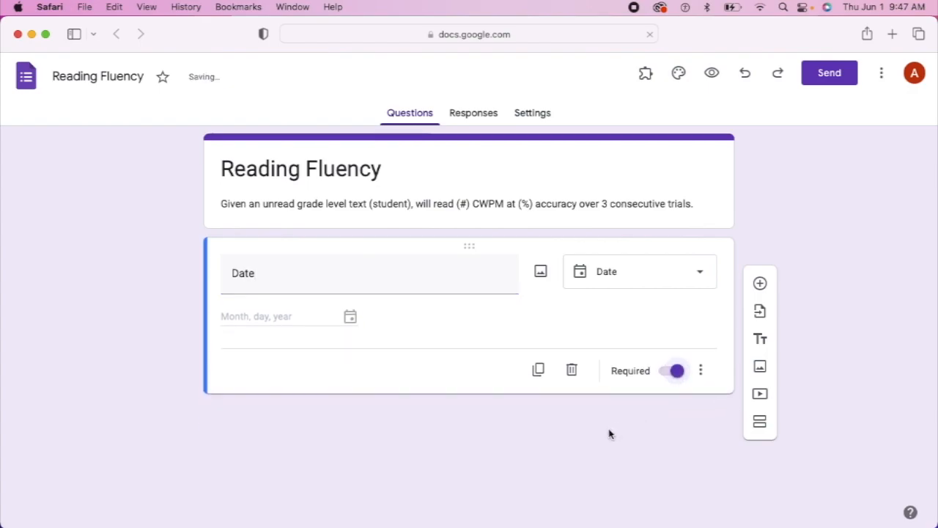
pyautogui.click(765, 289)
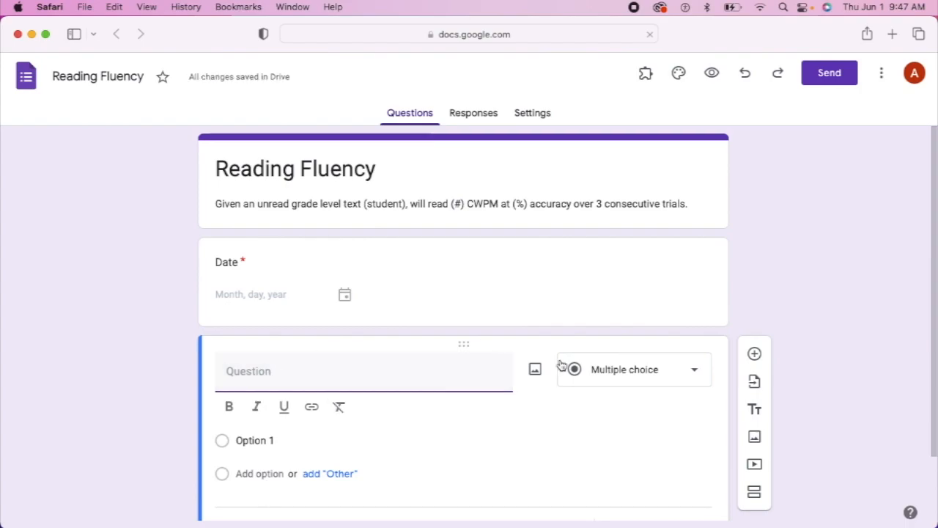
# Title the new multiple-choice question 'Text Level' with first option 'Pre-Primer'
pyautogui.write('Text ')
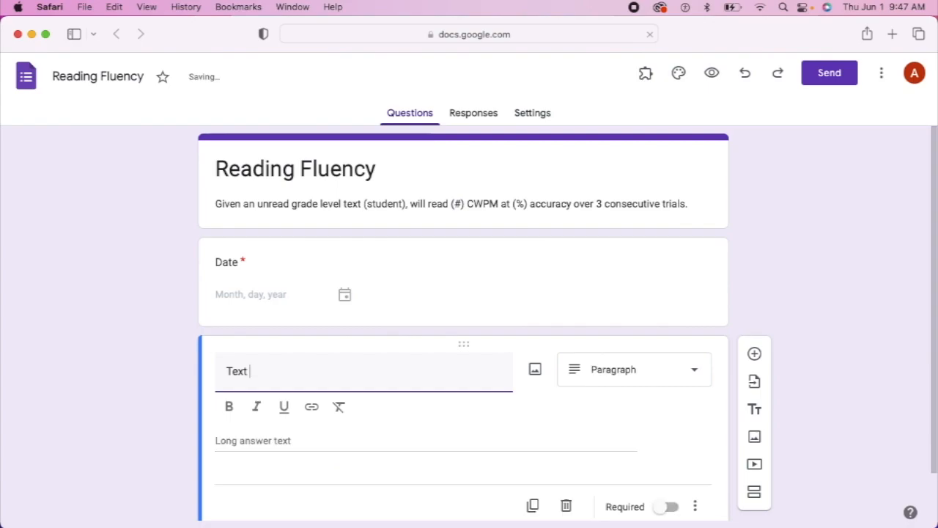
pyautogui.write('Level')
pyautogui.click(694, 368)
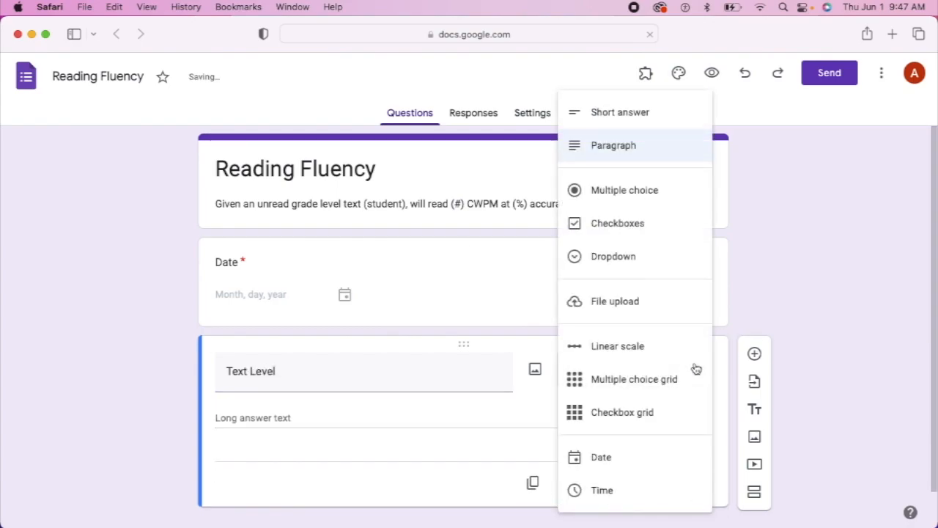
pyautogui.click(635, 190)
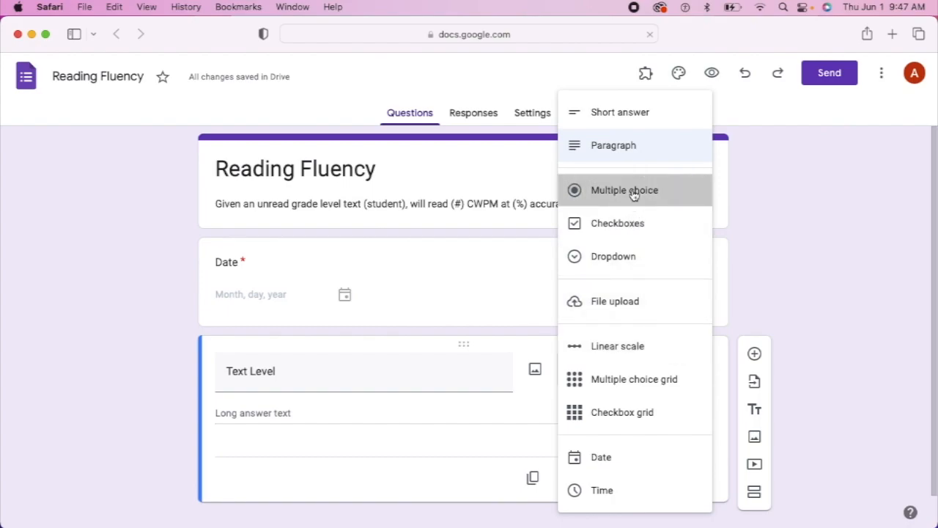
pyautogui.click(239, 412)
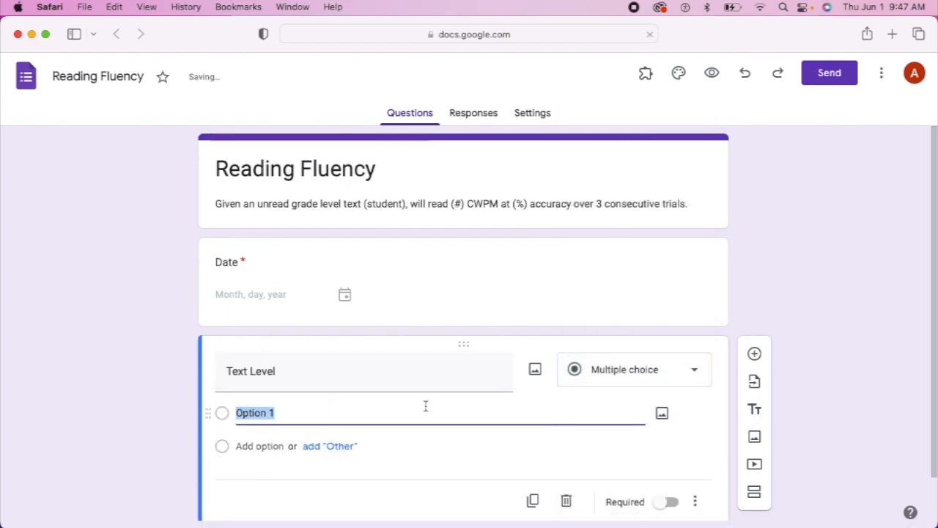
pyautogui.write('Pre-')
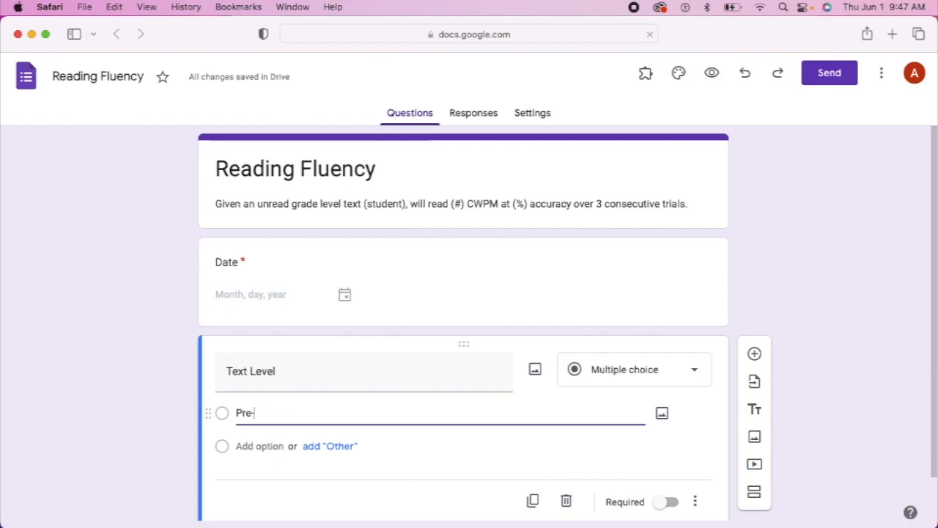
pyautogui.write('Primer')
# Add the Text Level options Primer, 1st, 2nd and 3rd
pyautogui.click(272, 446)
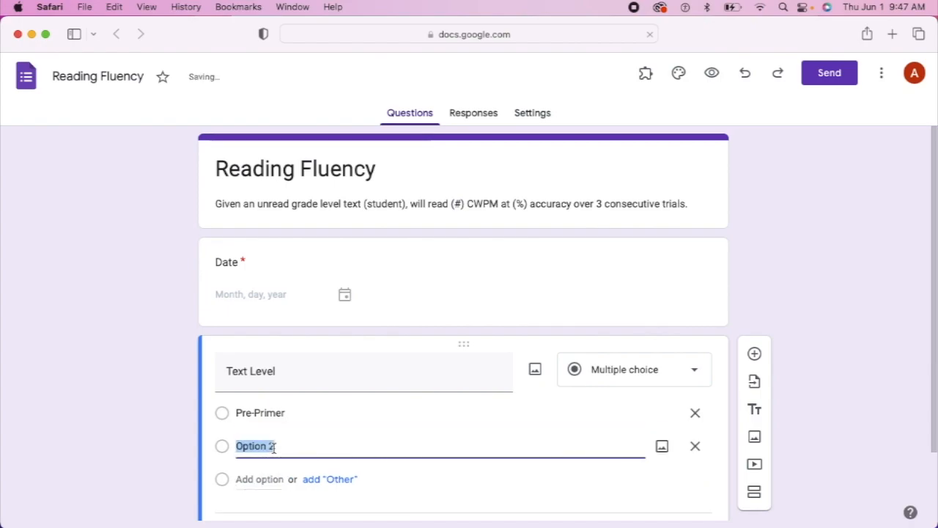
pyautogui.write('Prima')
pyautogui.press('BackSpace')
pyautogui.write('er')
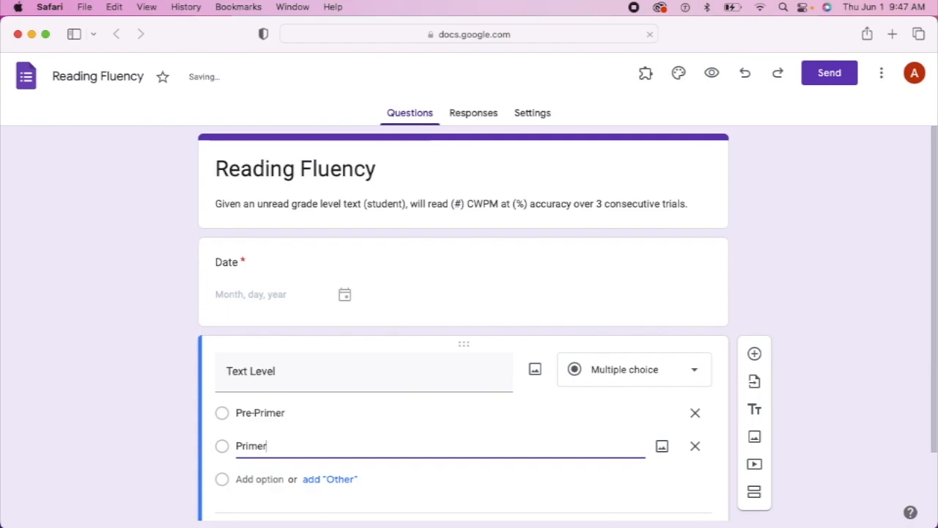
pyautogui.click(275, 478)
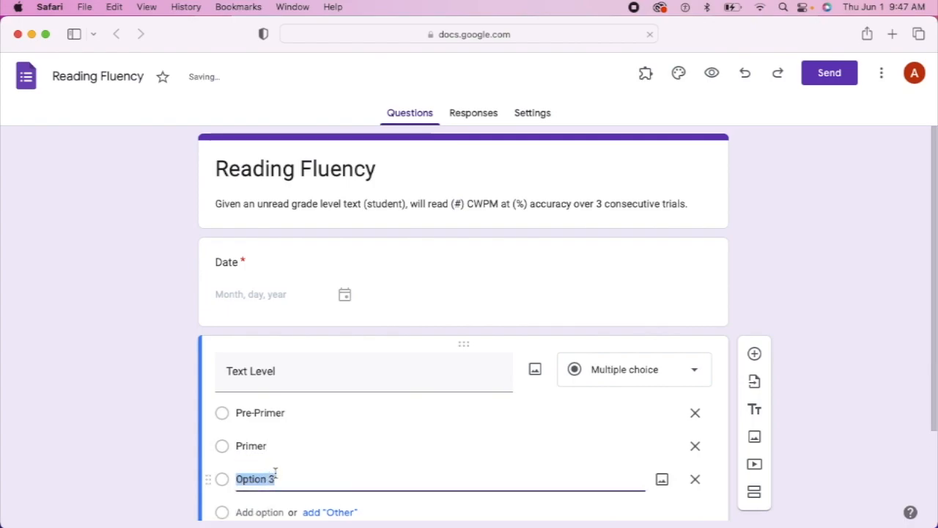
pyautogui.write('1st')
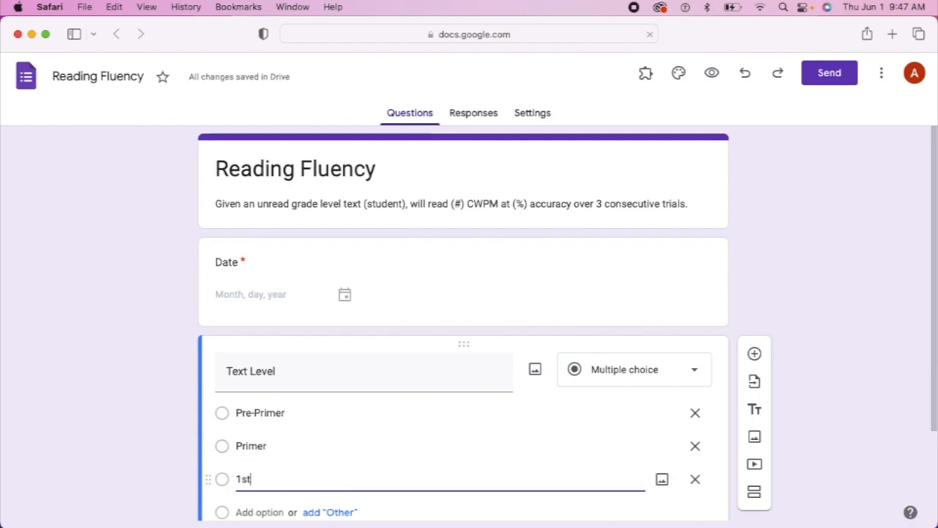
pyautogui.click(269, 512)
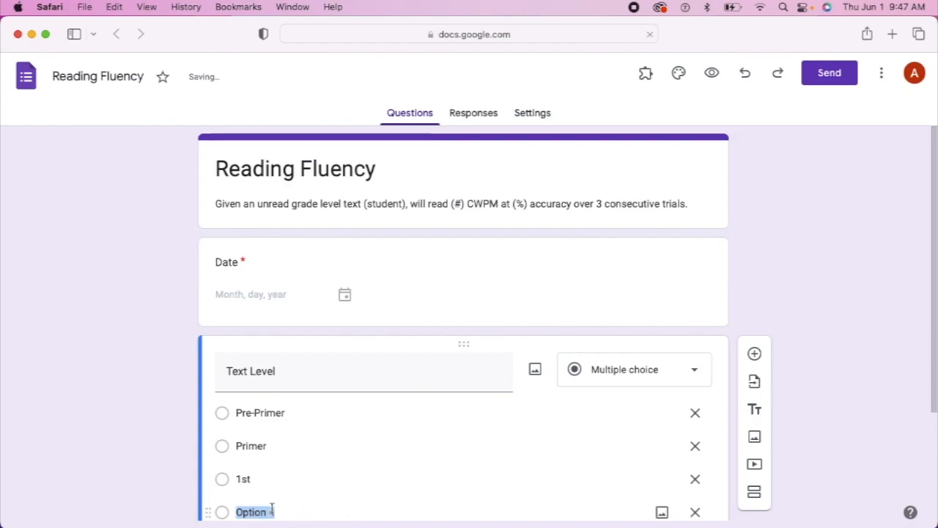
pyautogui.write('2nd')
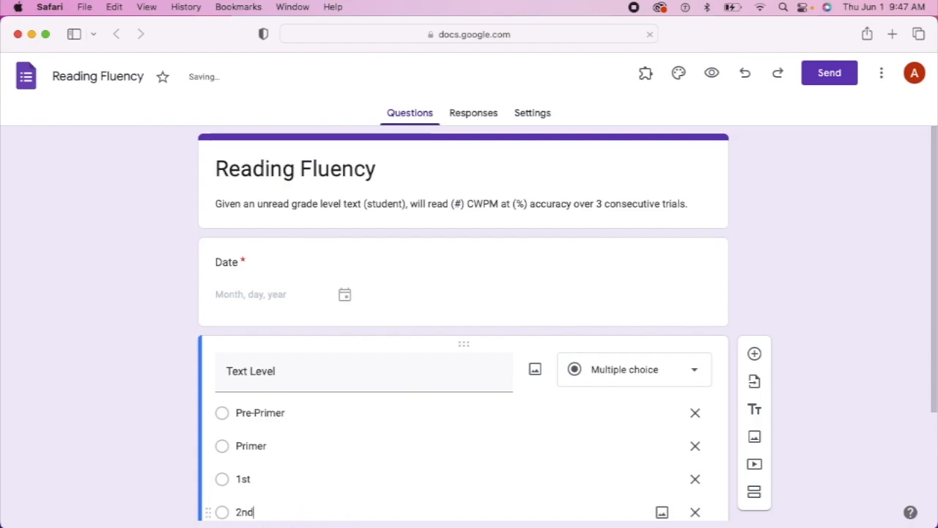
pyautogui.scroll(-1, 339, 438)
pyautogui.scroll(-2, 339, 432)
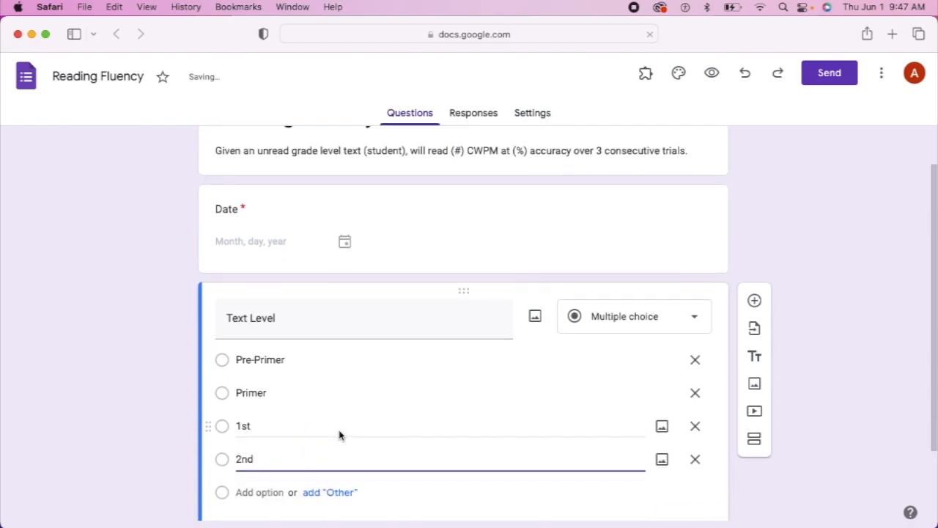
pyautogui.click(253, 491)
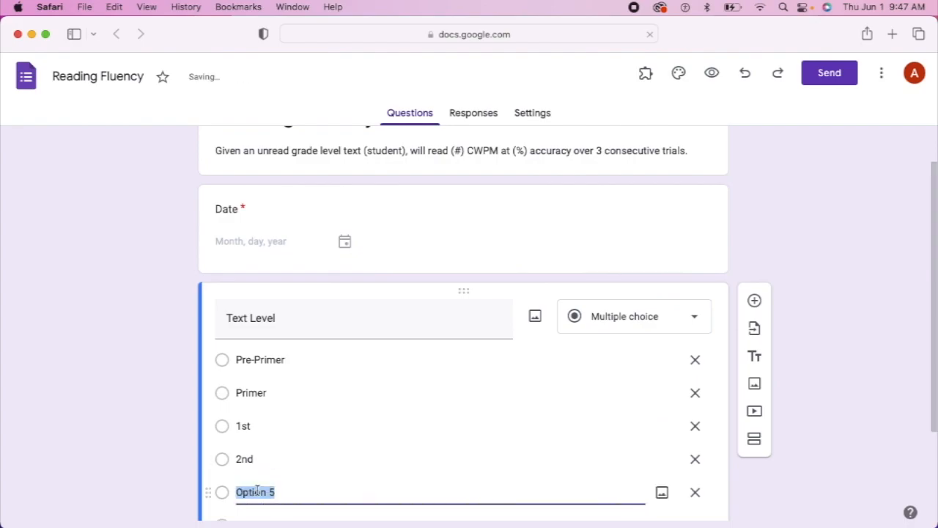
pyautogui.write('3rd')
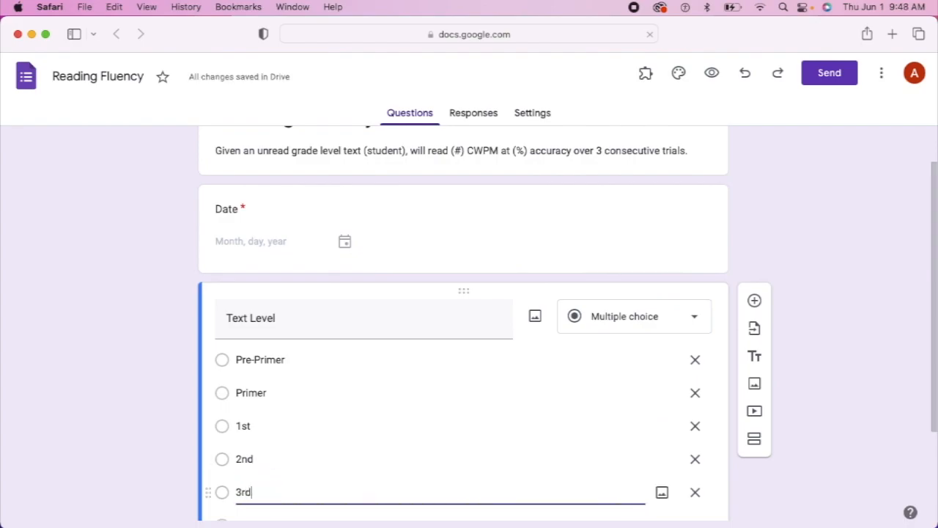
# Add options 4th, 5th and 6th, and make Text Level required
pyautogui.scroll(-2, 352, 457)
pyautogui.click(258, 459)
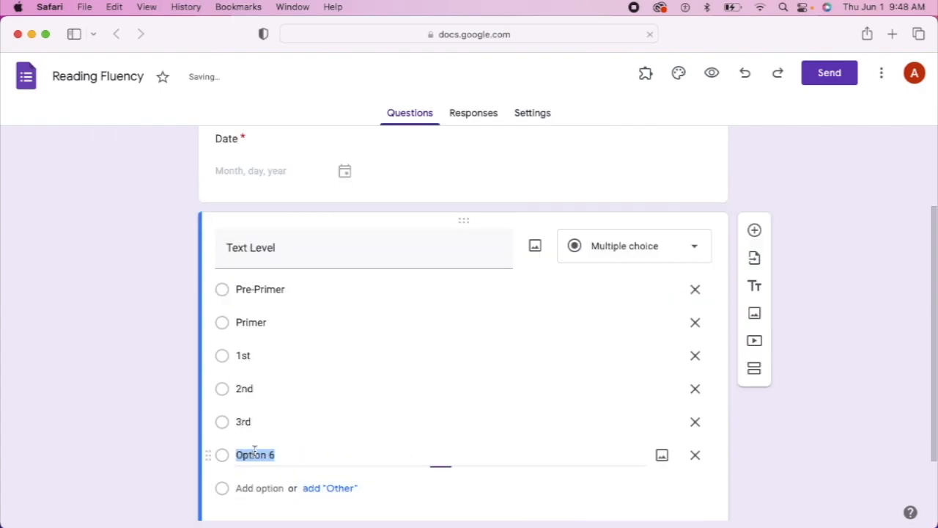
pyautogui.write('4th')
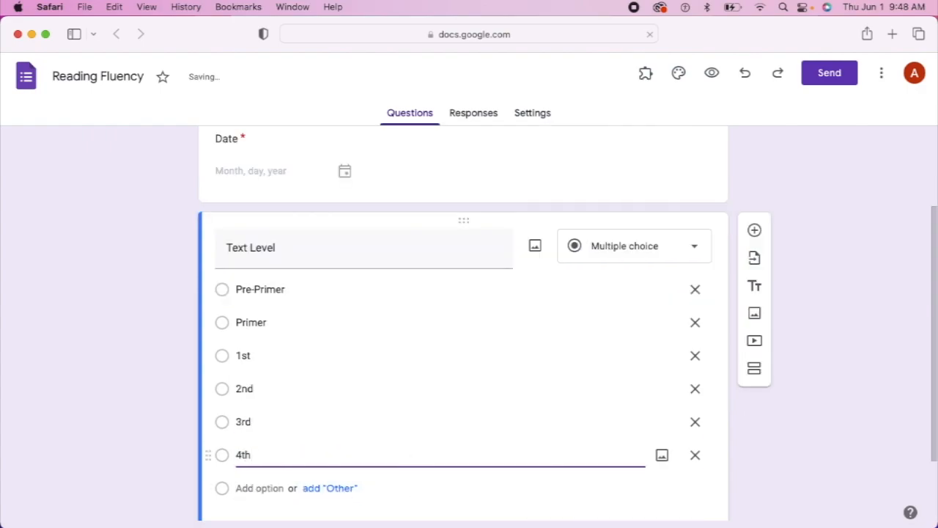
pyautogui.click(243, 487)
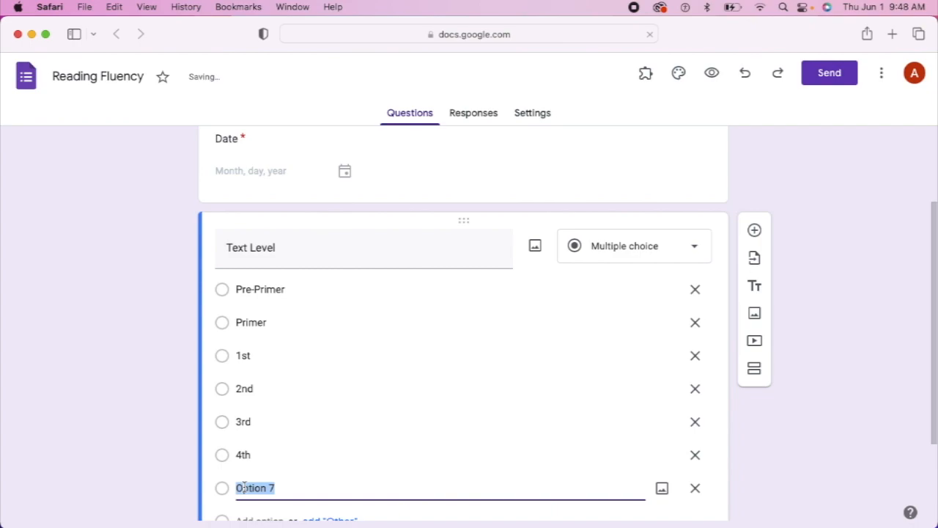
pyautogui.write('5th')
pyautogui.scroll(-1, 272, 482)
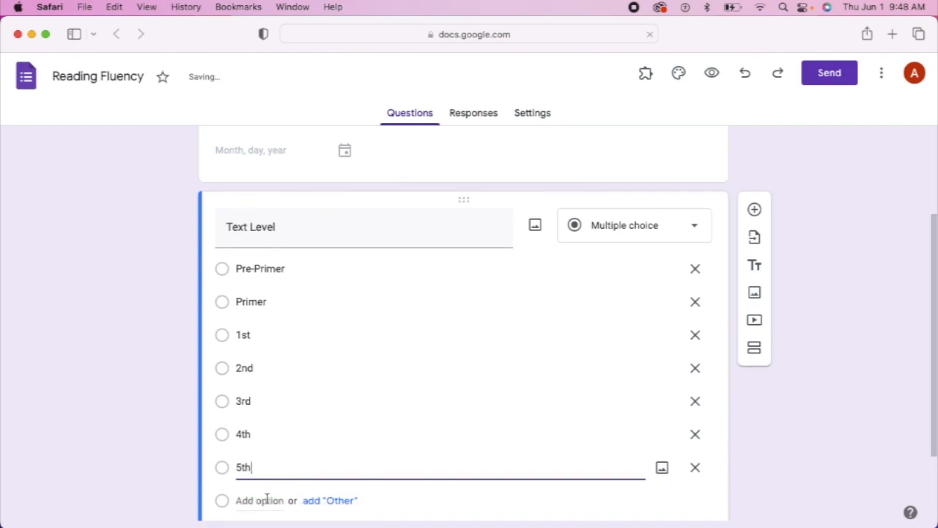
pyautogui.click(265, 501)
pyautogui.write('6th')
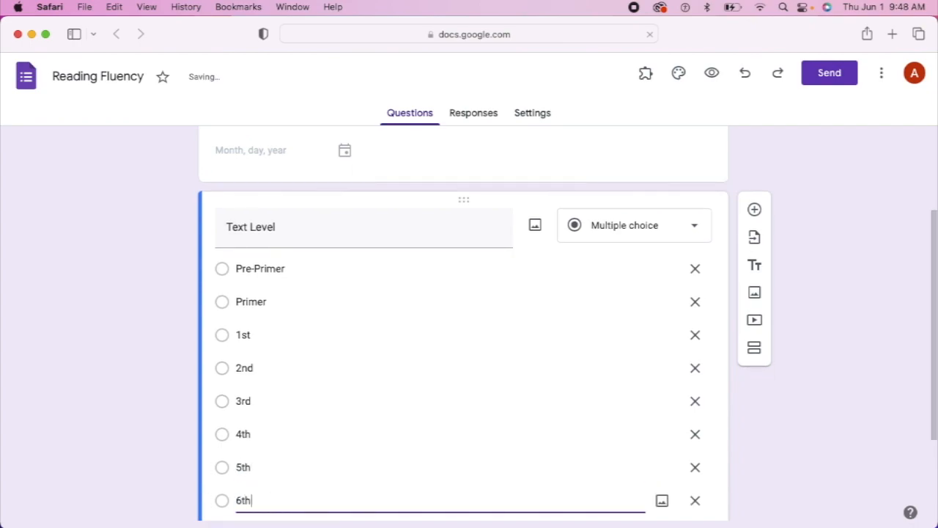
pyautogui.scroll(-2, 374, 396)
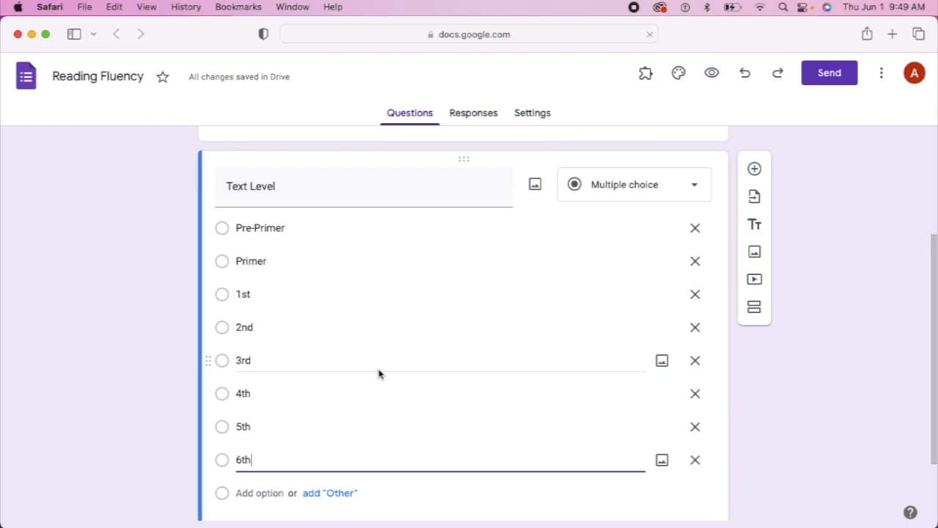
pyautogui.scroll(-2, 380, 374)
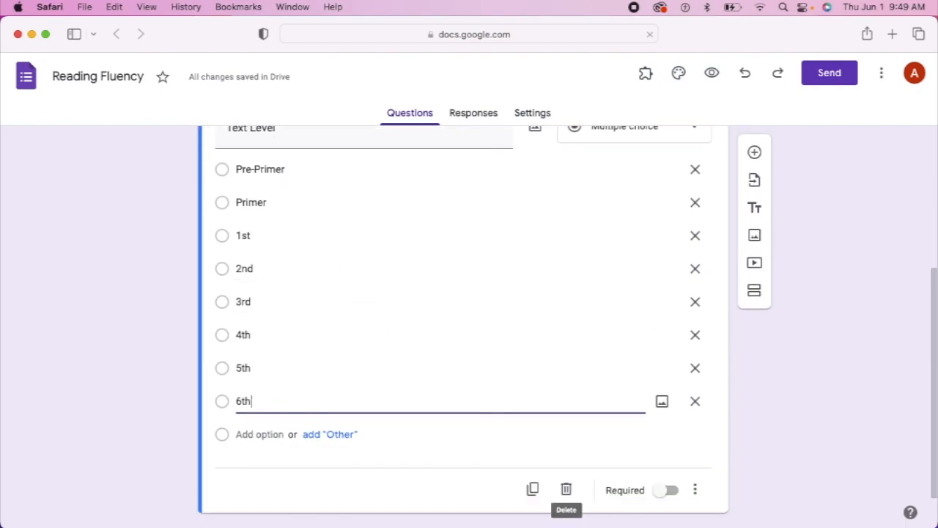
pyautogui.click(666, 490)
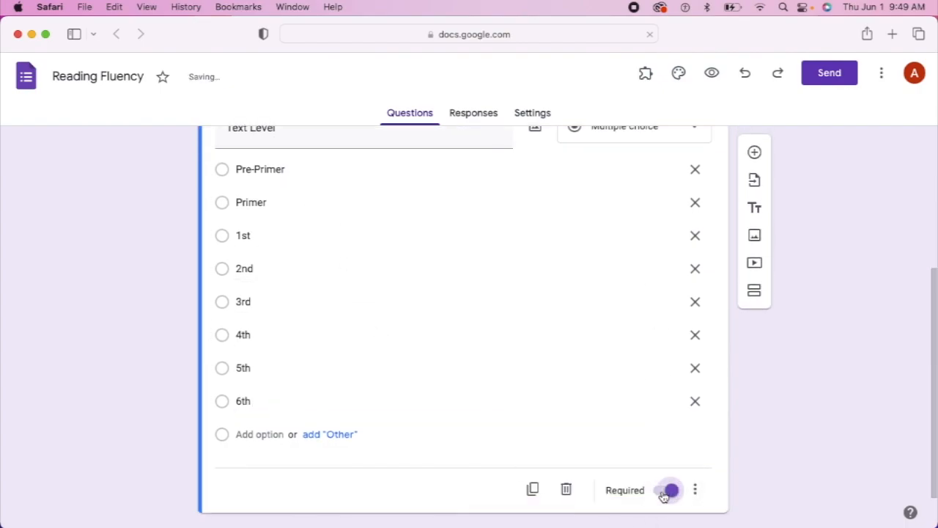
# Add a required short-answer question titled 'Words Attempted'
pyautogui.click(754, 153)
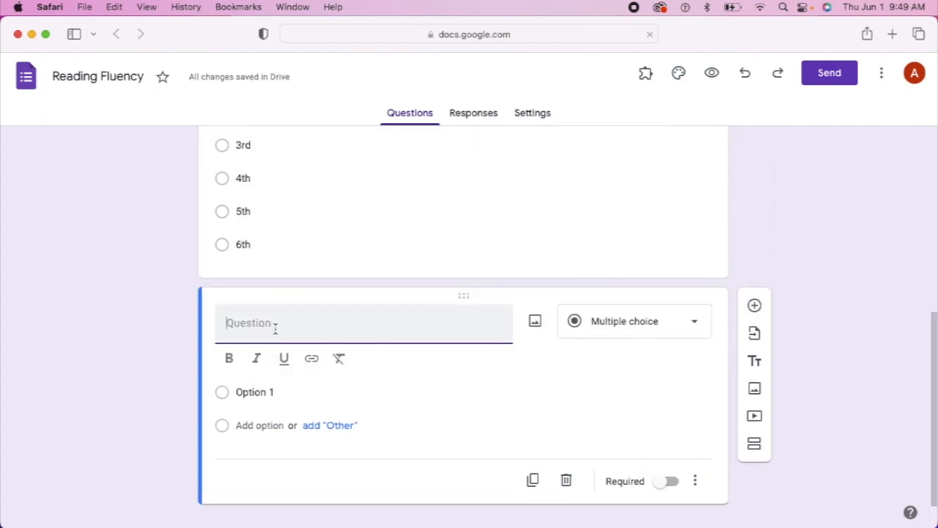
pyautogui.write('Words Attempted')
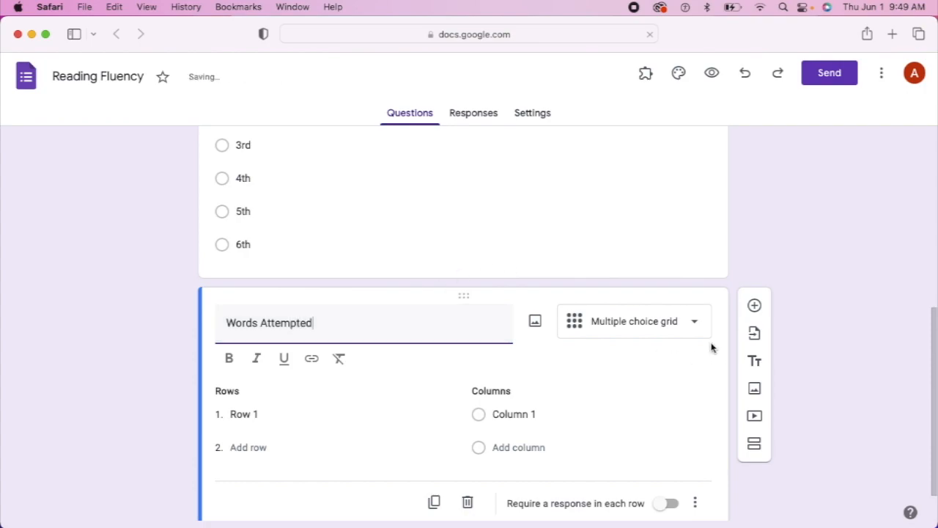
pyautogui.click(682, 329)
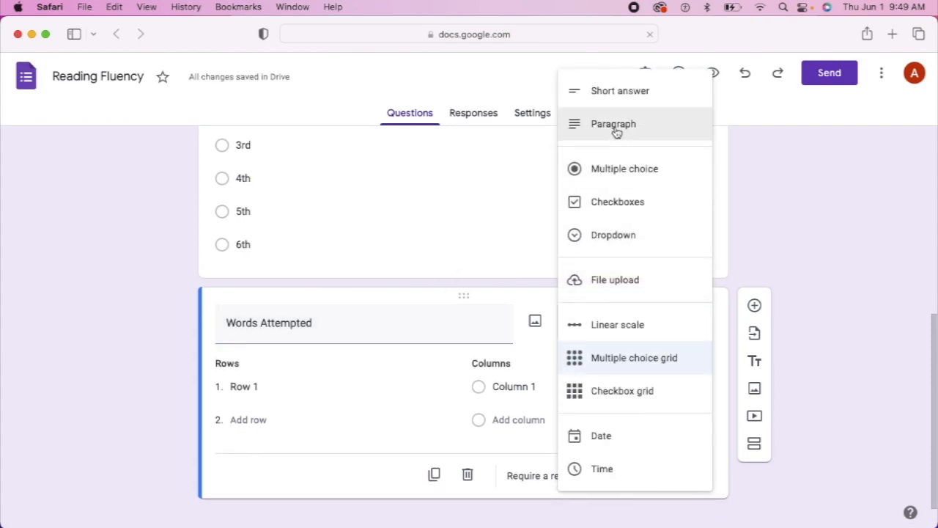
pyautogui.click(622, 95)
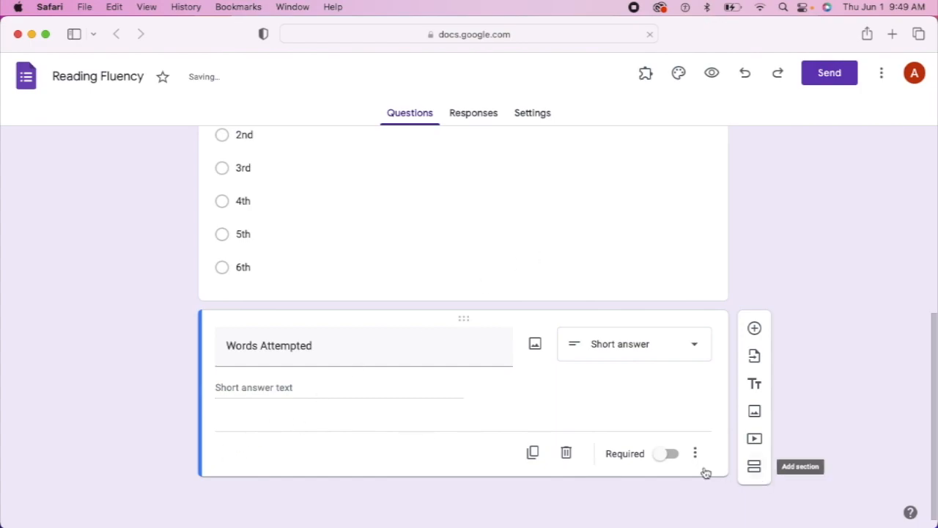
pyautogui.click(669, 453)
# Add a required question titled 'Number of errors'
pyautogui.click(755, 329)
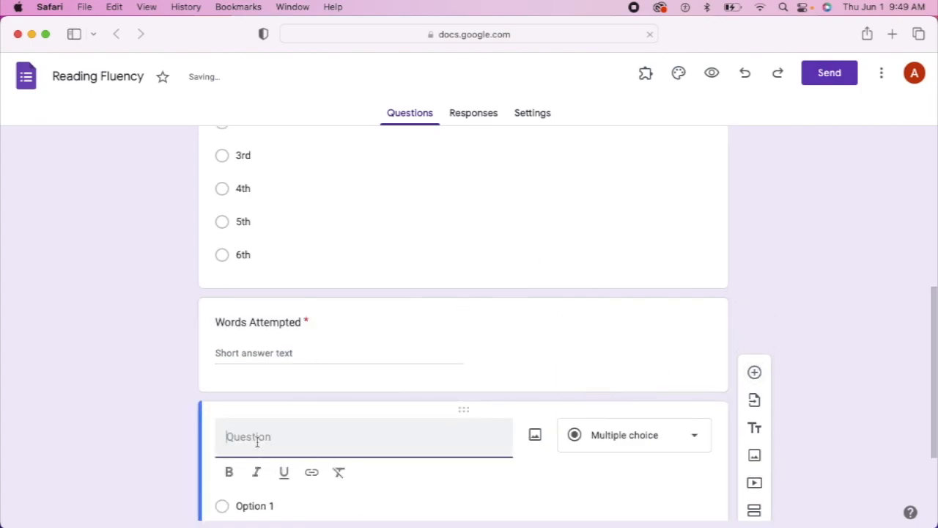
pyautogui.write('Number')
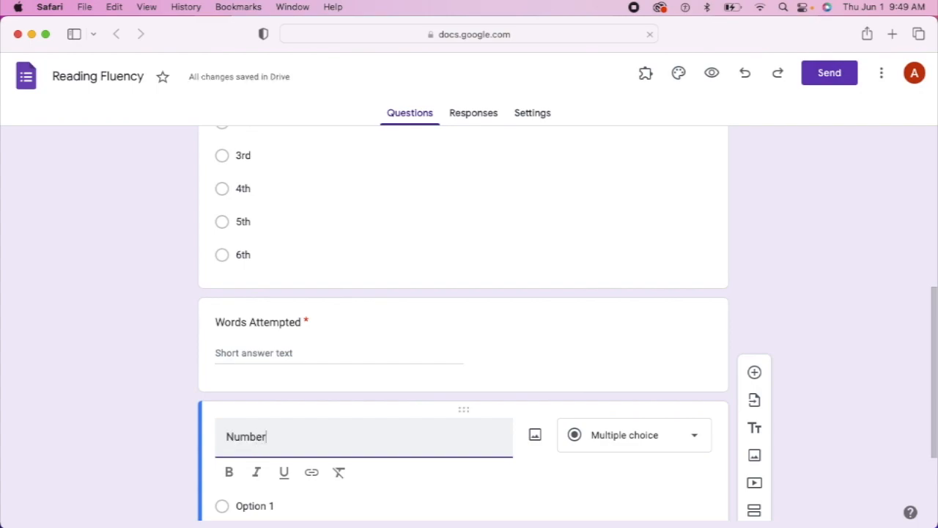
pyautogui.write('of')
pyautogui.press('BackSpace')
pyautogui.press('BackSpace')
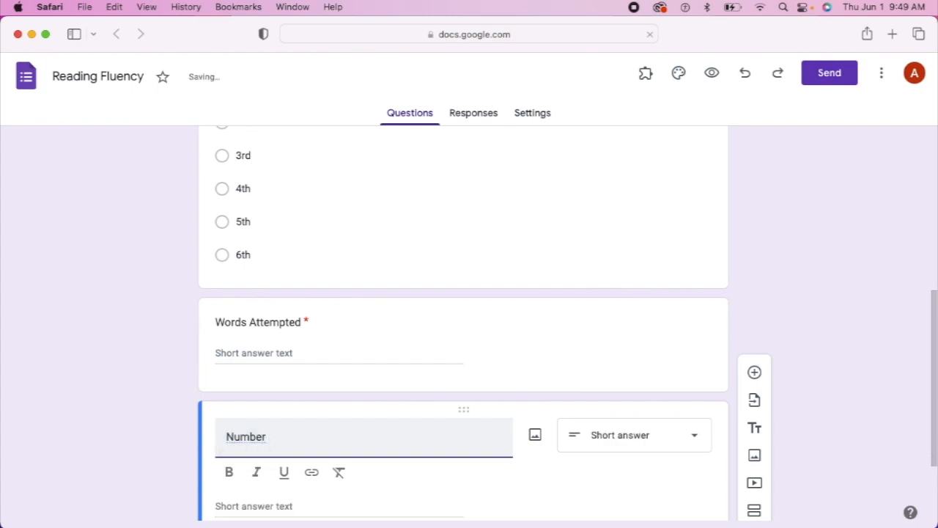
pyautogui.write('of erros')
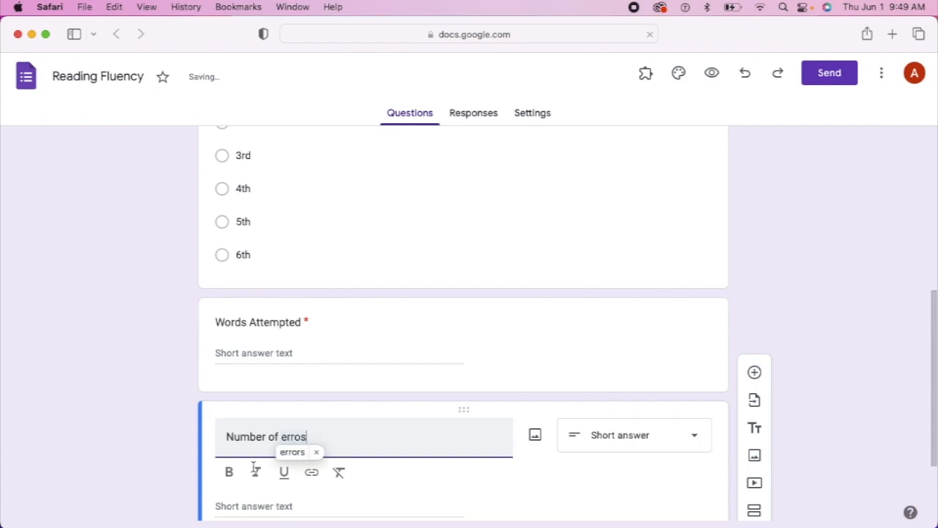
pyautogui.click(301, 454)
pyautogui.scroll(-3, 663, 461)
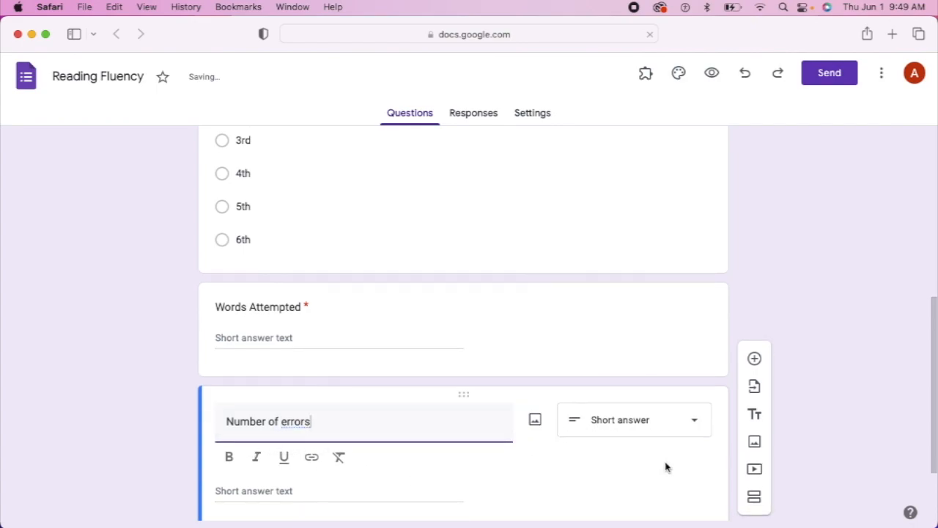
pyautogui.click(672, 467)
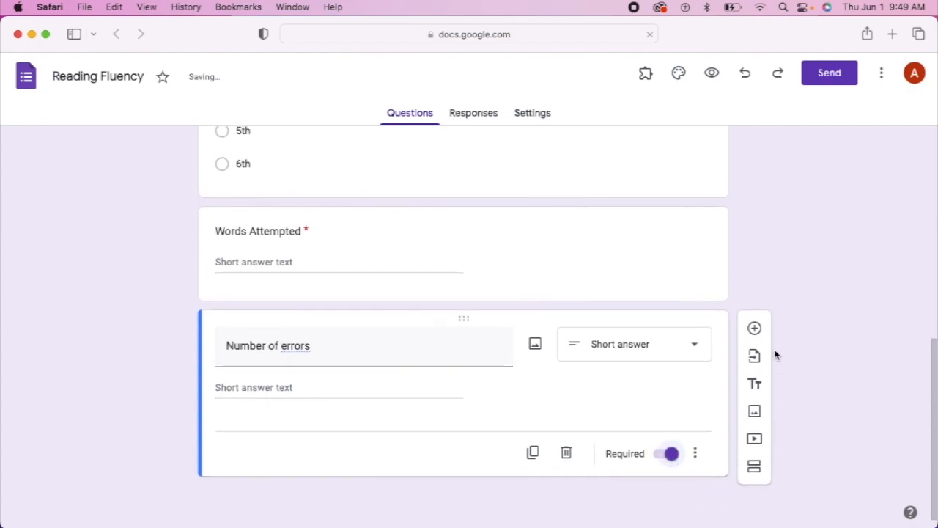
# Add a required short-answer question titled 'Accuracy'
pyautogui.click(759, 332)
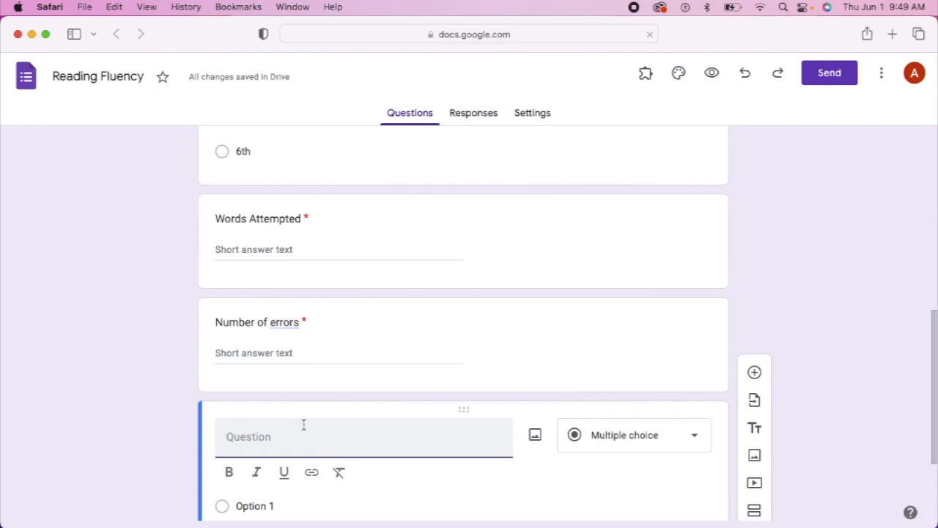
pyautogui.write('Accuracy')
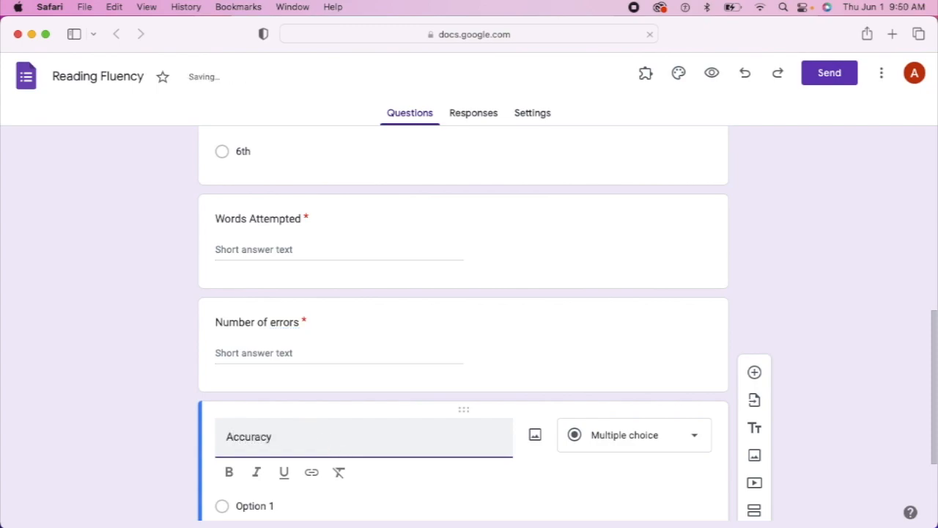
pyautogui.scroll(-3, 513, 411)
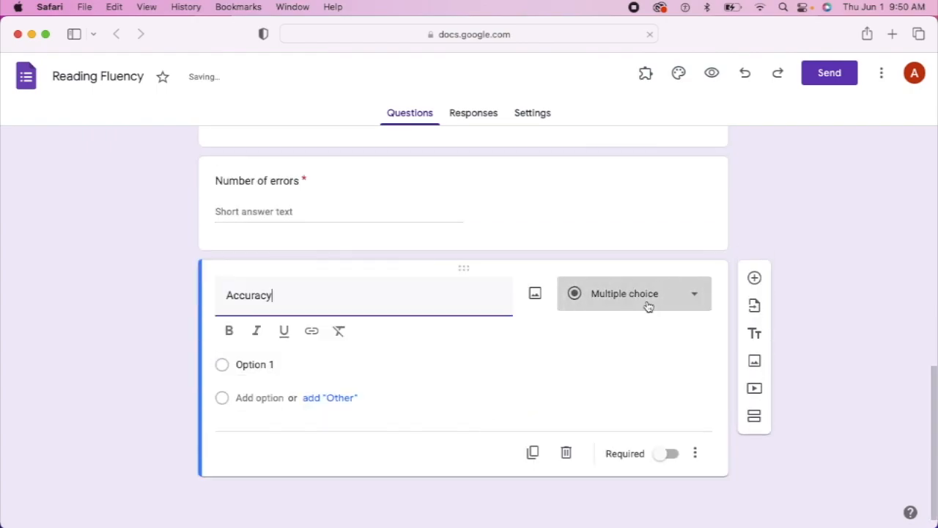
pyautogui.click(648, 307)
pyautogui.click(647, 115)
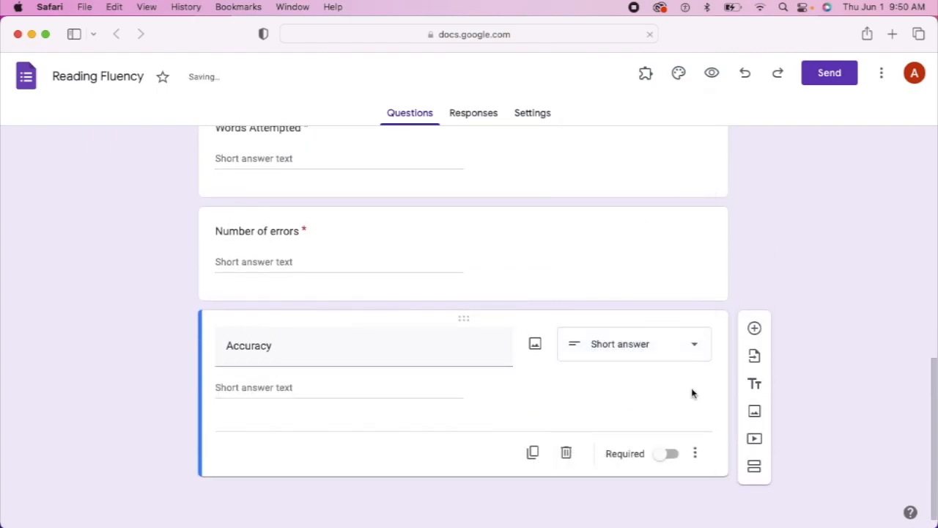
pyautogui.click(667, 453)
# Add a required question titled 'Correct WordsPer Minute' at the end of the form
pyautogui.click(754, 328)
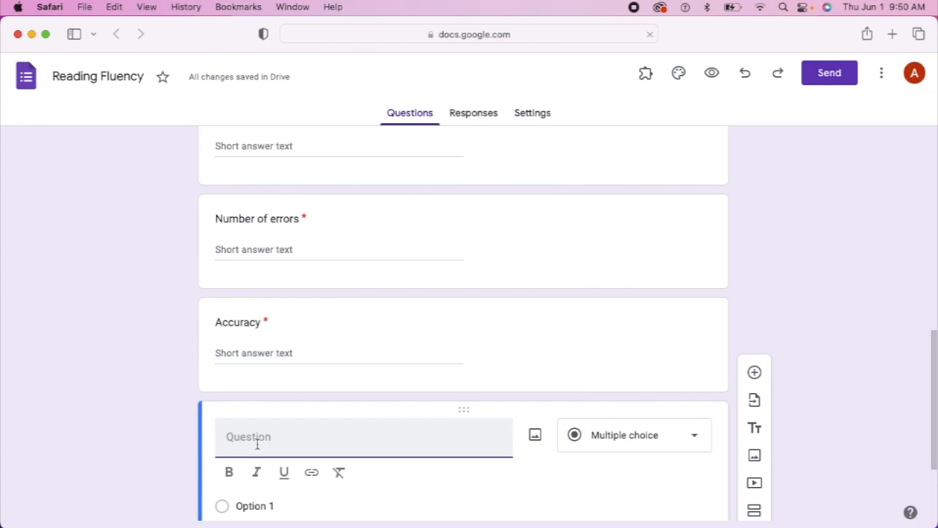
pyautogui.write('W')
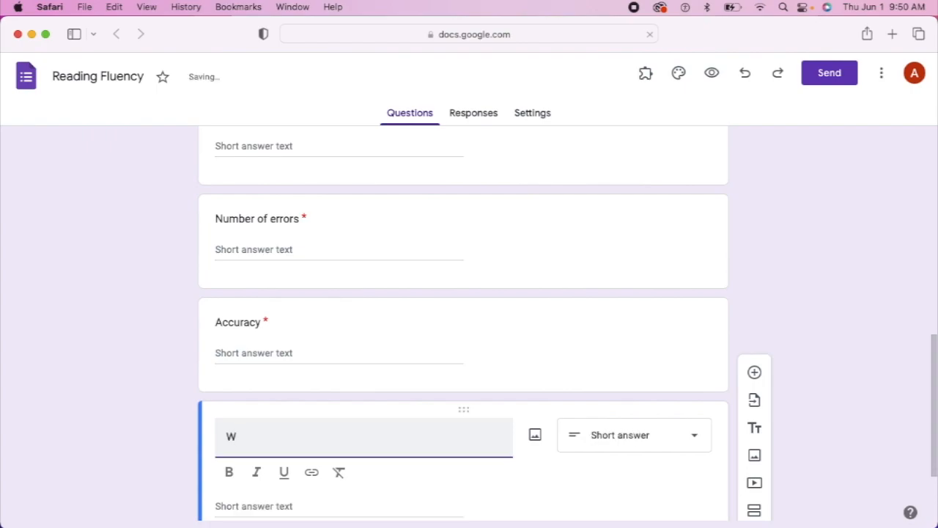
pyautogui.press('BackSpace')
pyautogui.write('Correct Wor')
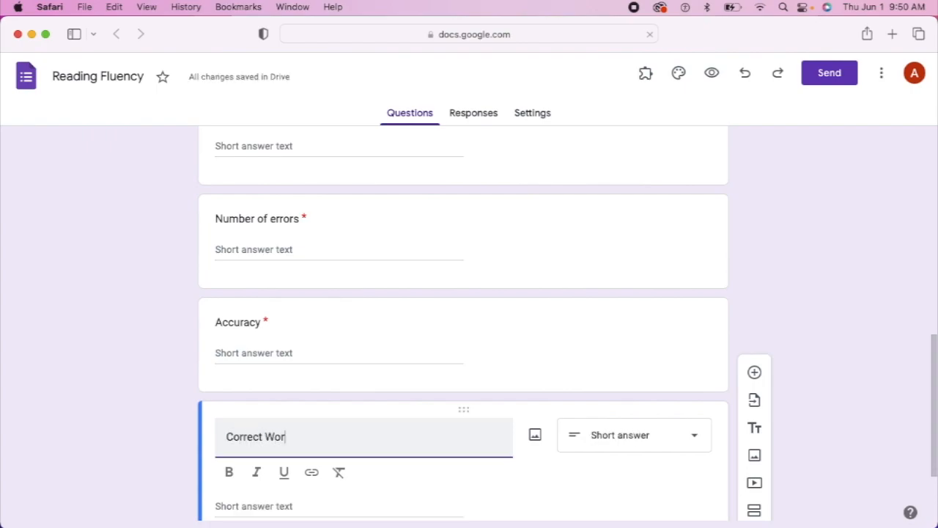
pyautogui.write('dsPer')
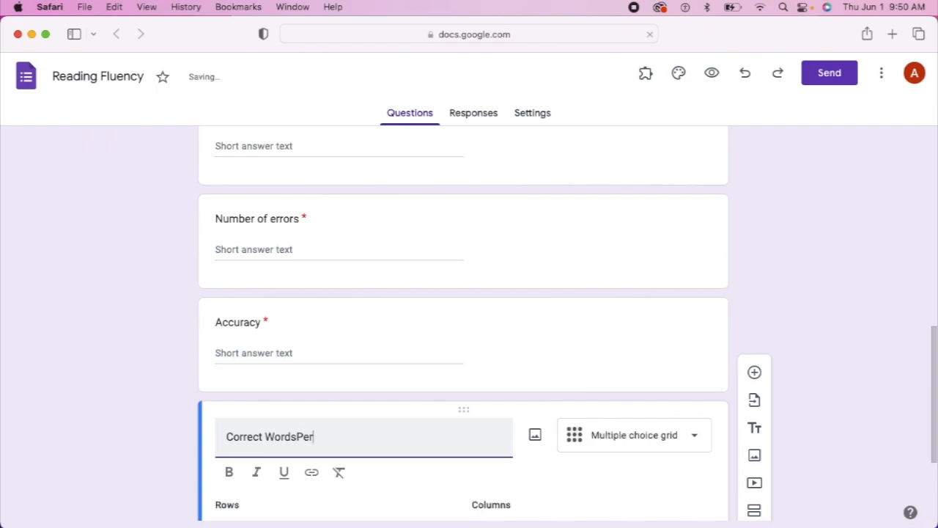
pyautogui.write(' Minute')
pyautogui.scroll(-2, 435, 377)
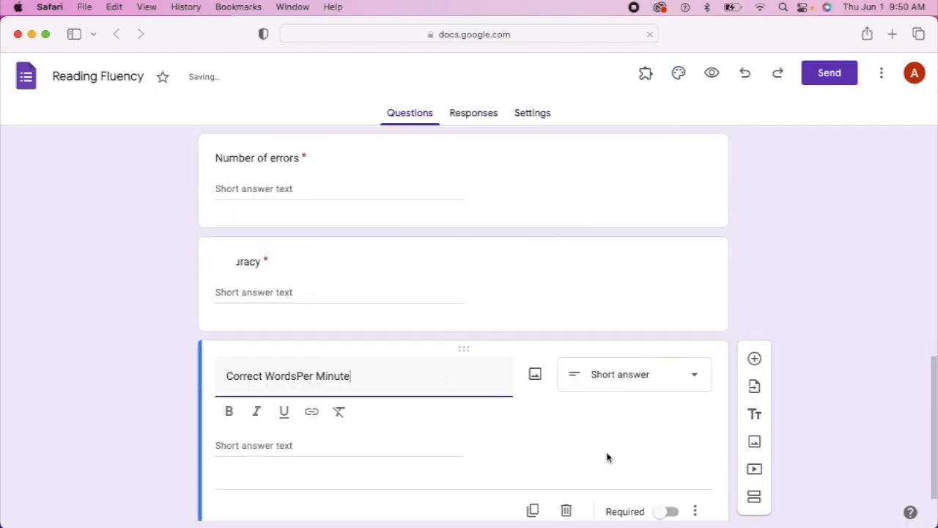
pyautogui.click(658, 518)
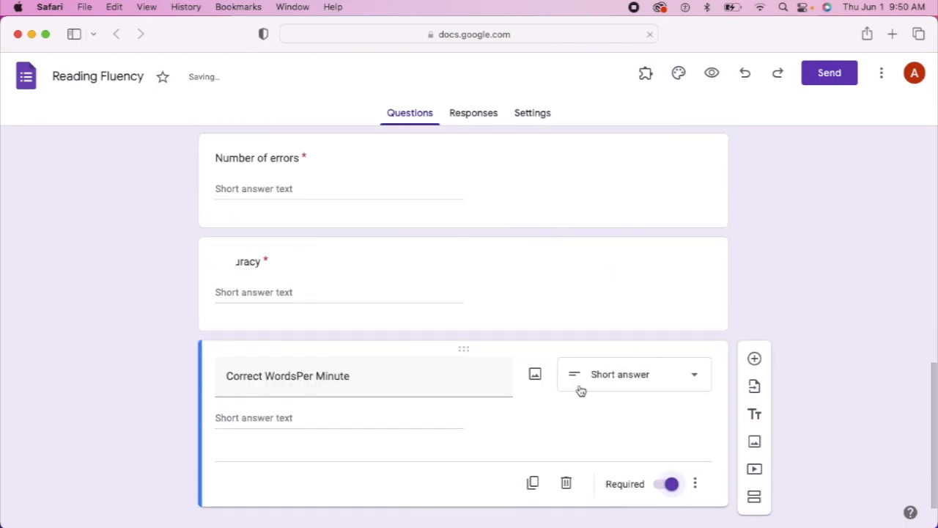
pyautogui.scroll(-1, 580, 389)
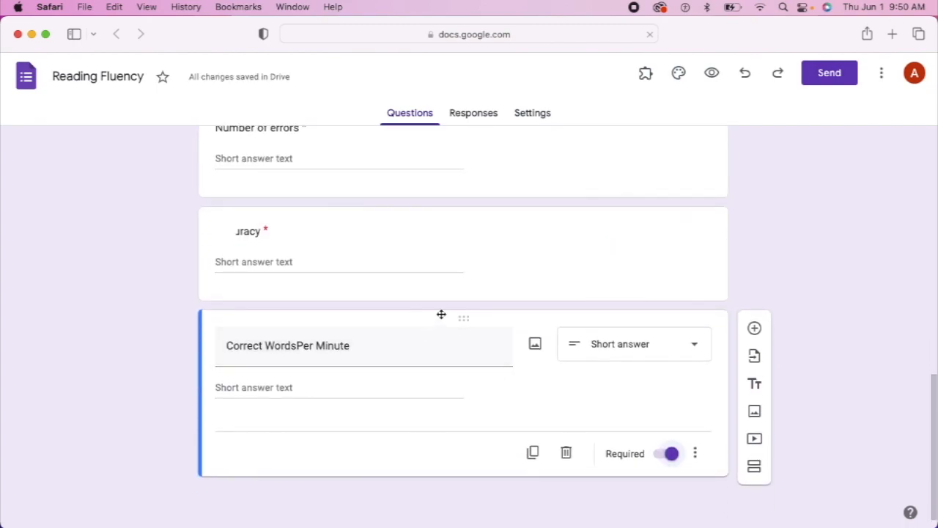
pyautogui.scroll(10, 440, 315)
pyautogui.scroll(-10, 440, 317)
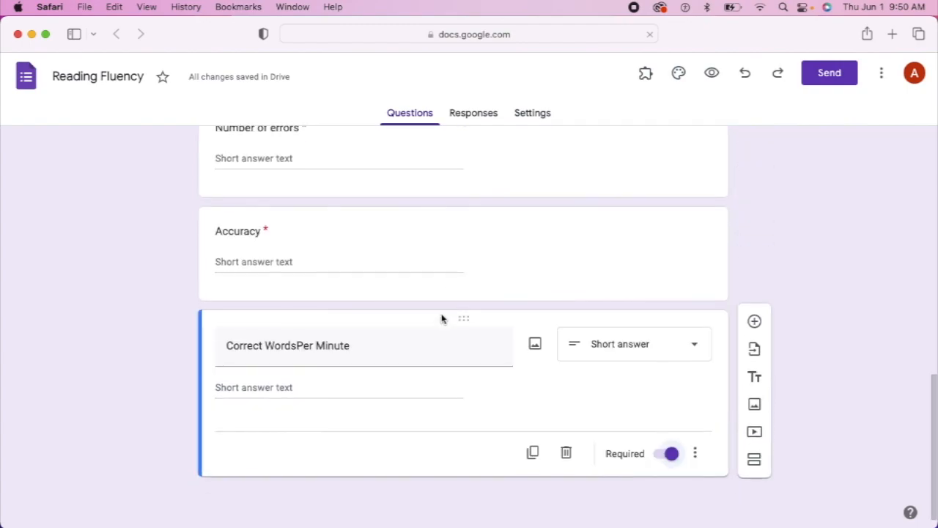
pyautogui.scroll(12, 537, 271)
pyautogui.scroll(5, 537, 271)
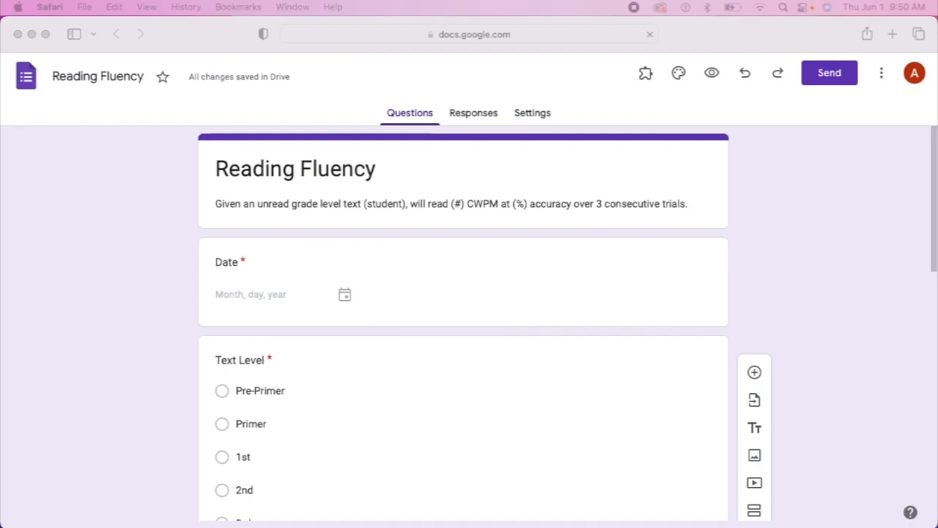
# Drag the My Drive tab into the Reading Fluency form's Safari window
pyautogui.moveTo(71, 221); pyautogui.dragTo(460, 160)
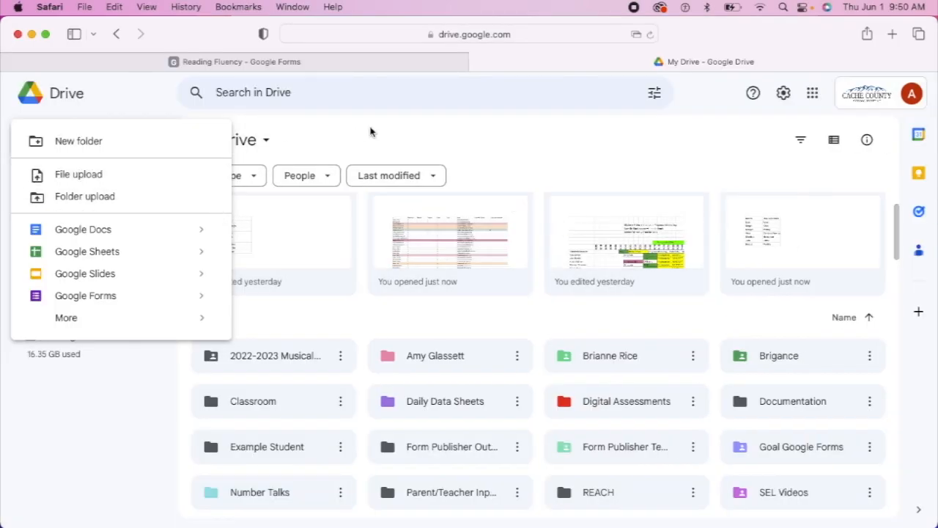
# Dismiss the New menu and open the Goal Google Forms folder
pyautogui.click(448, 140)
pyautogui.scroll(-3, 450, 199)
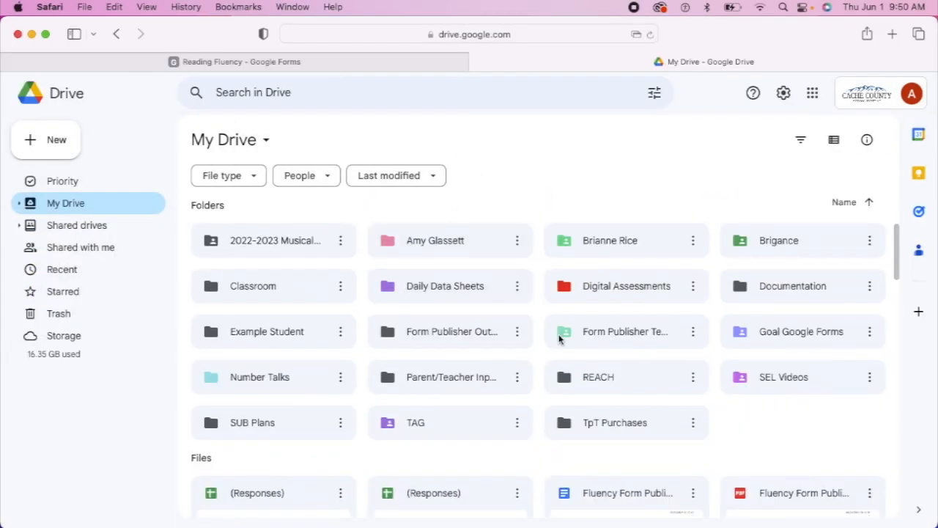
pyautogui.click(771, 335)
pyautogui.doubleClick(771, 335)
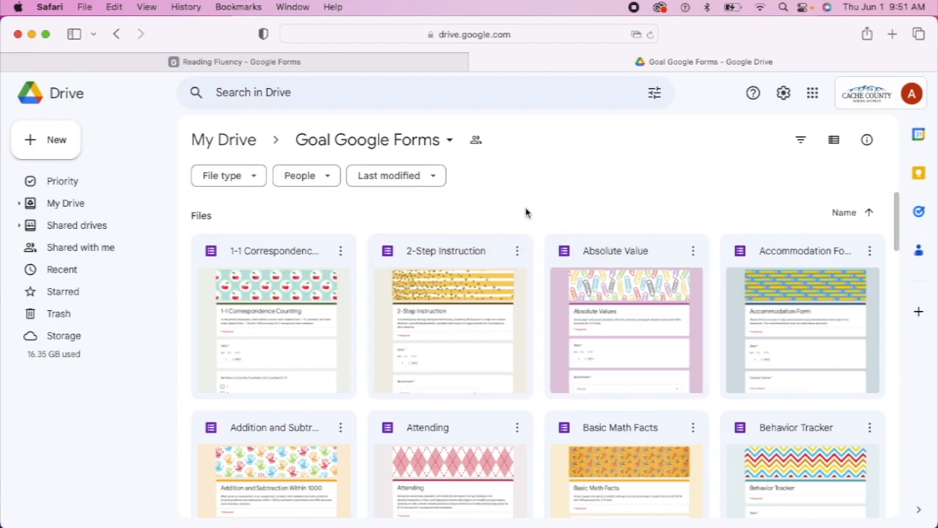
# Scroll through the folder's forms, such as Attending, Division and Reading Fluency
pyautogui.scroll(-1, 526, 212)
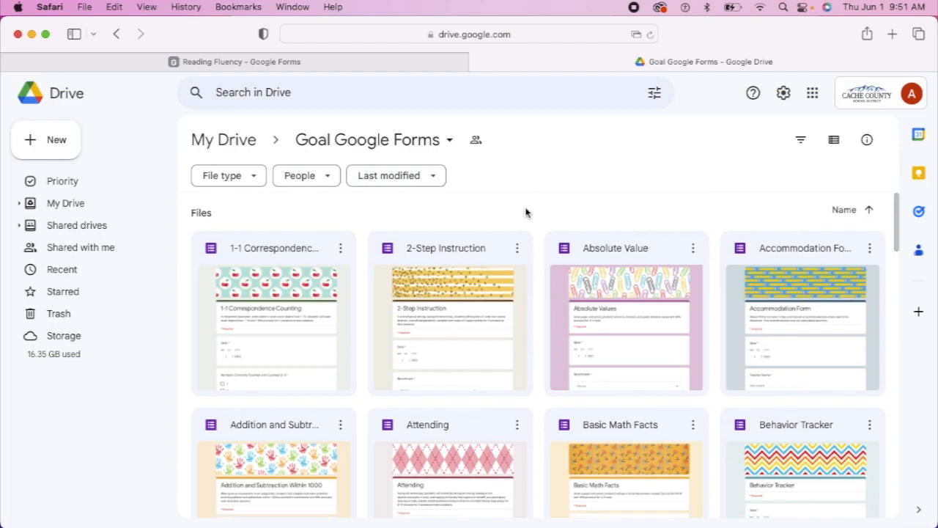
pyautogui.scroll(-5, 526, 212)
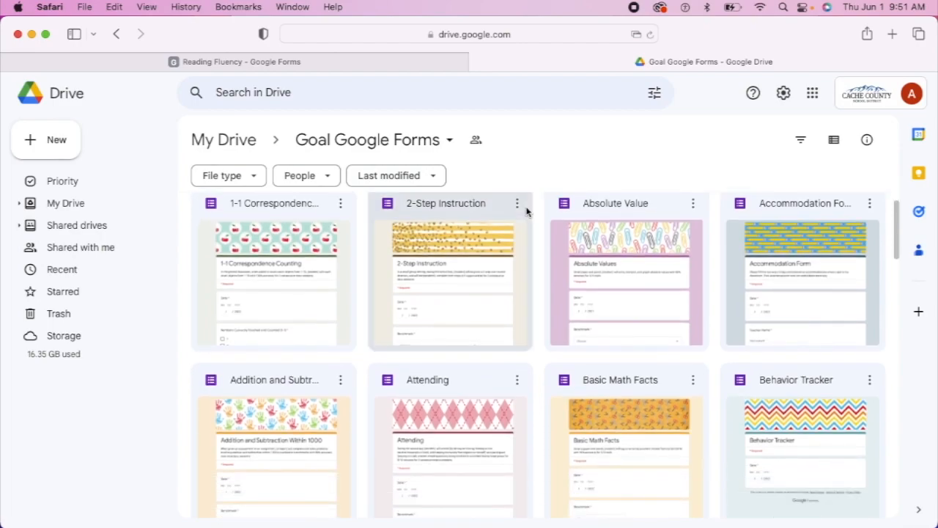
pyautogui.scroll(5, 510, 282)
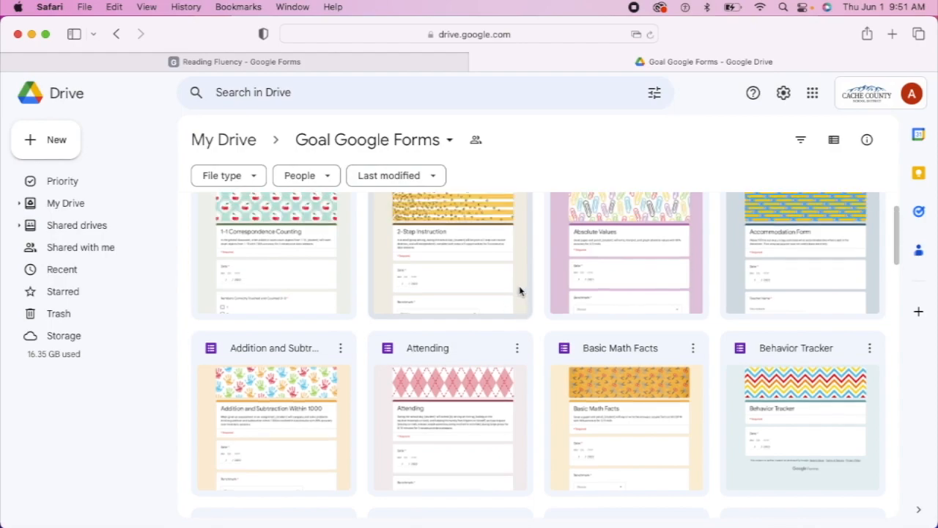
pyautogui.scroll(-6, 519, 292)
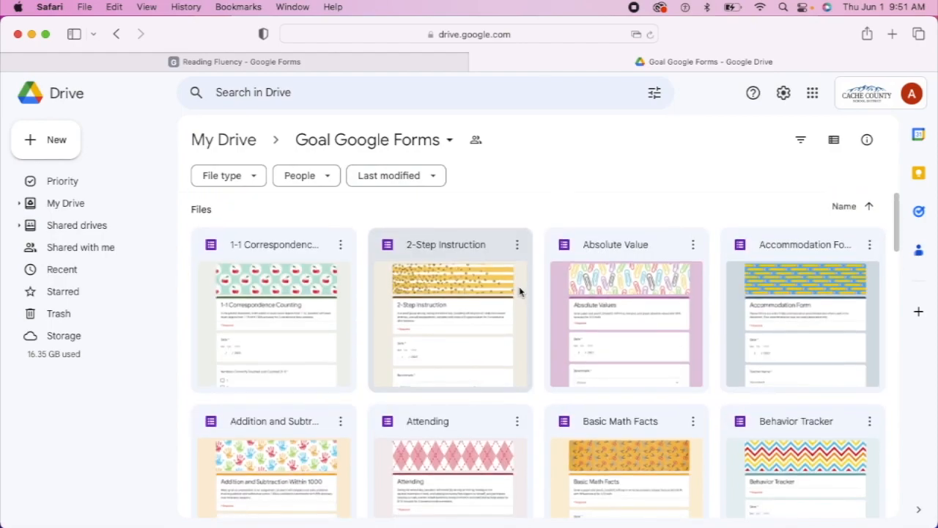
pyautogui.scroll(-20, 520, 292)
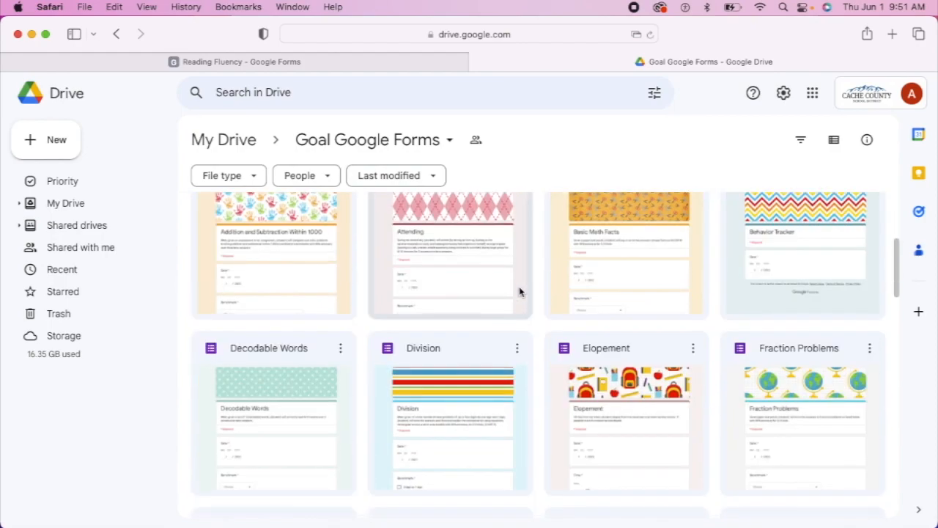
pyautogui.scroll(-20, 520, 292)
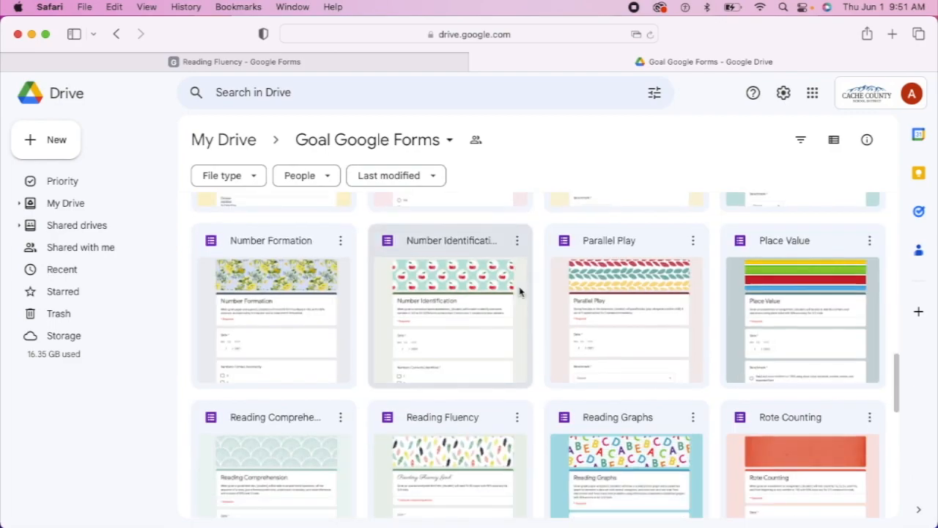
pyautogui.scroll(-5, 519, 291)
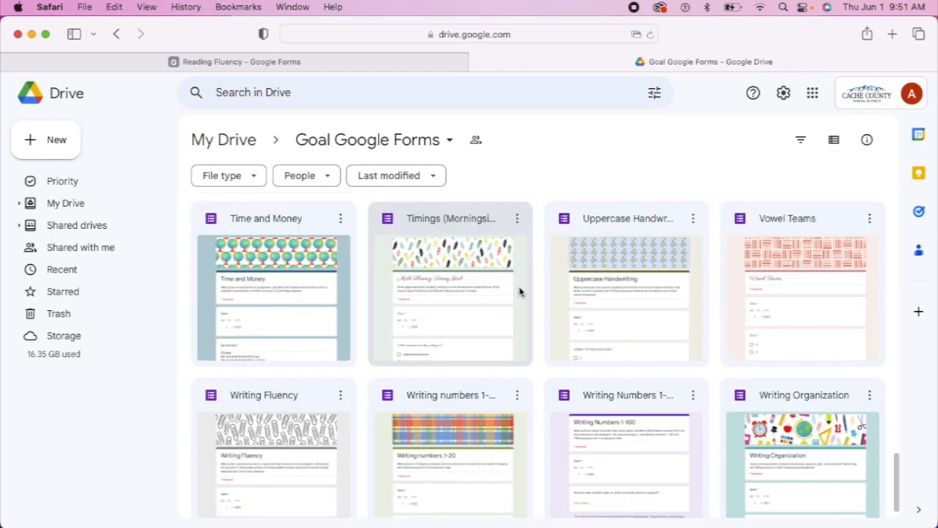
pyautogui.scroll(20, 520, 291)
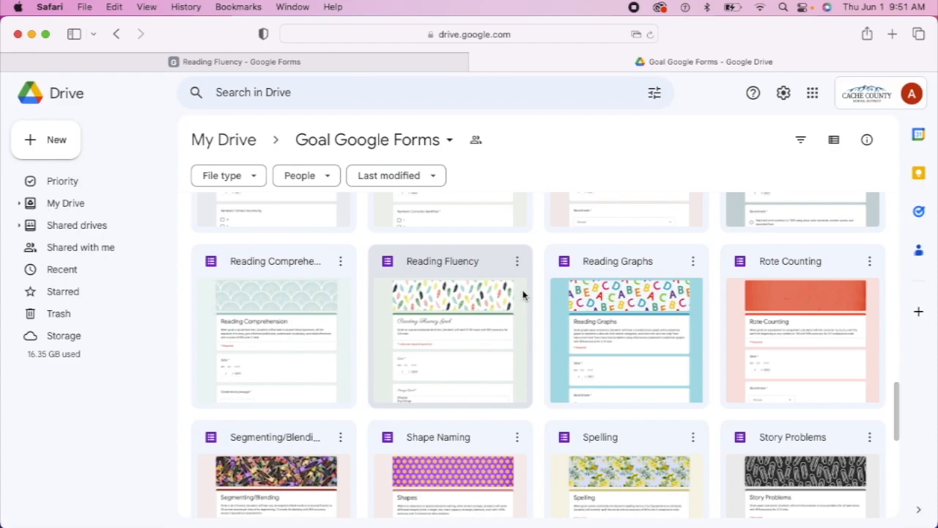
pyautogui.scroll(5, 531, 277)
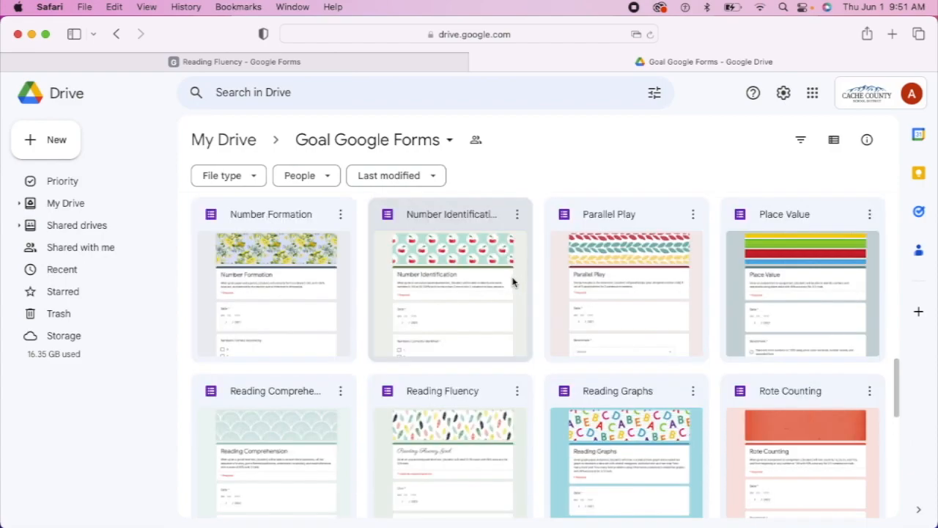
pyautogui.scroll(4, 507, 277)
pyautogui.scroll(10, 506, 277)
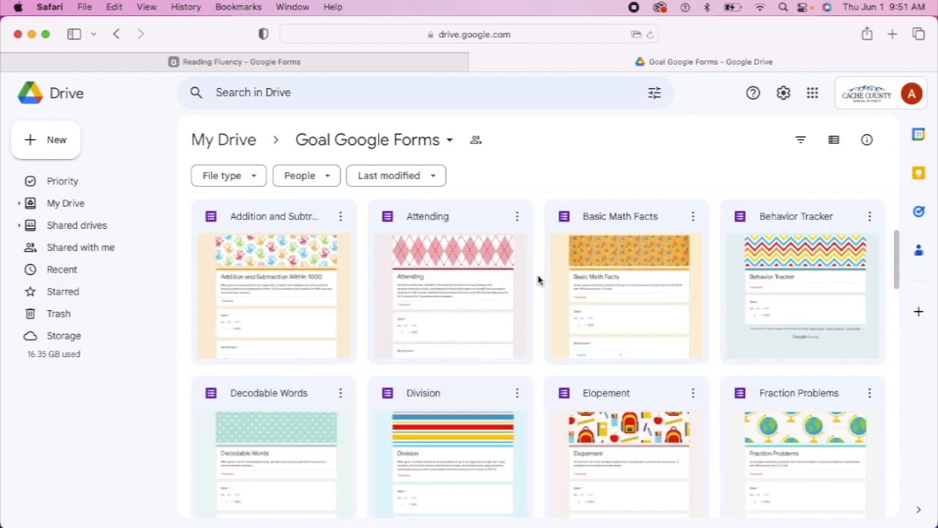
pyautogui.scroll(-1, 548, 254)
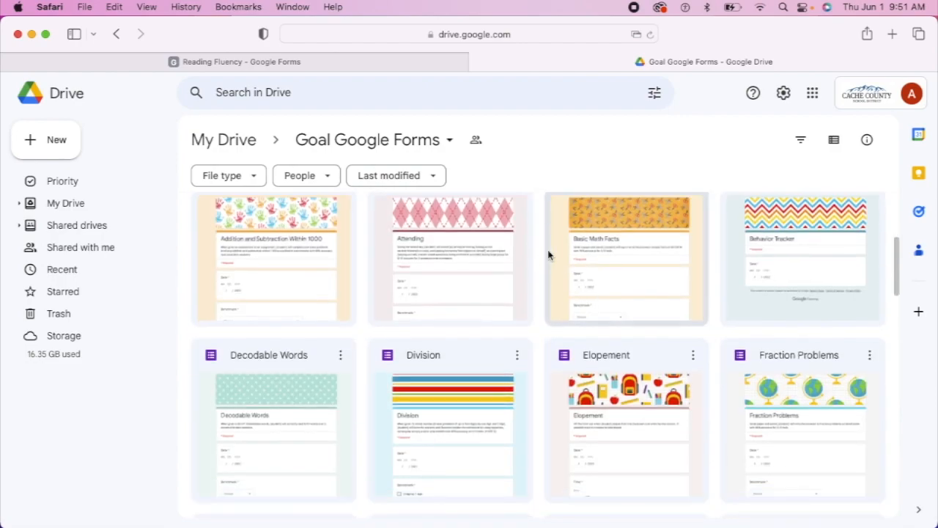
pyautogui.scroll(-14, 548, 254)
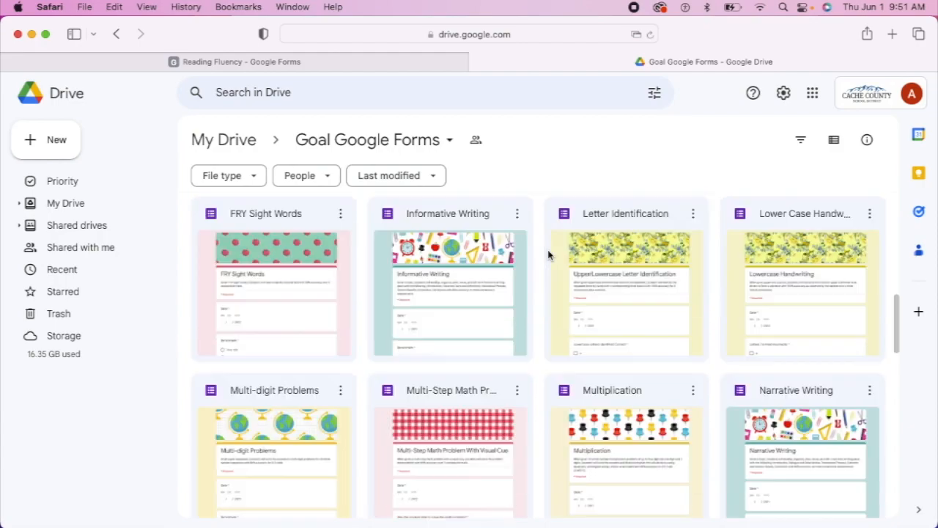
pyautogui.scroll(12, 548, 254)
pyautogui.scroll(13, 549, 254)
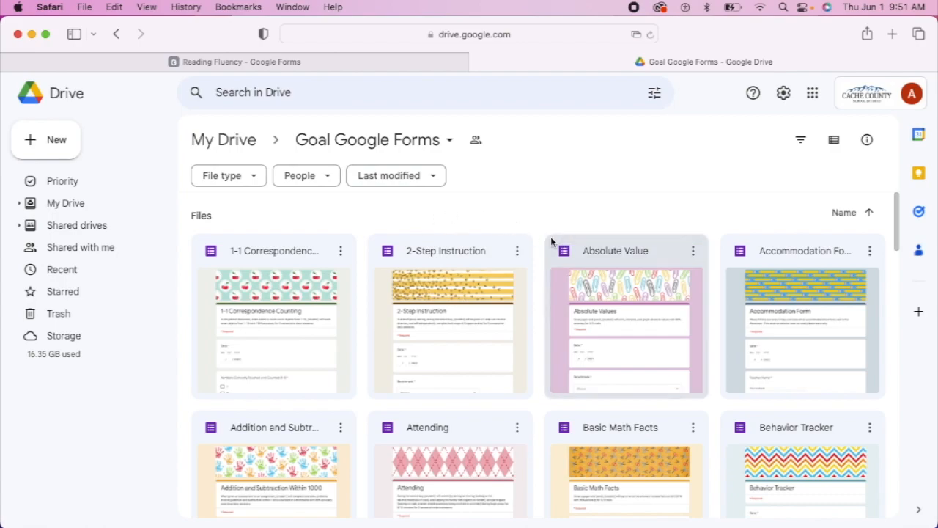
pyautogui.scroll(-5, 551, 241)
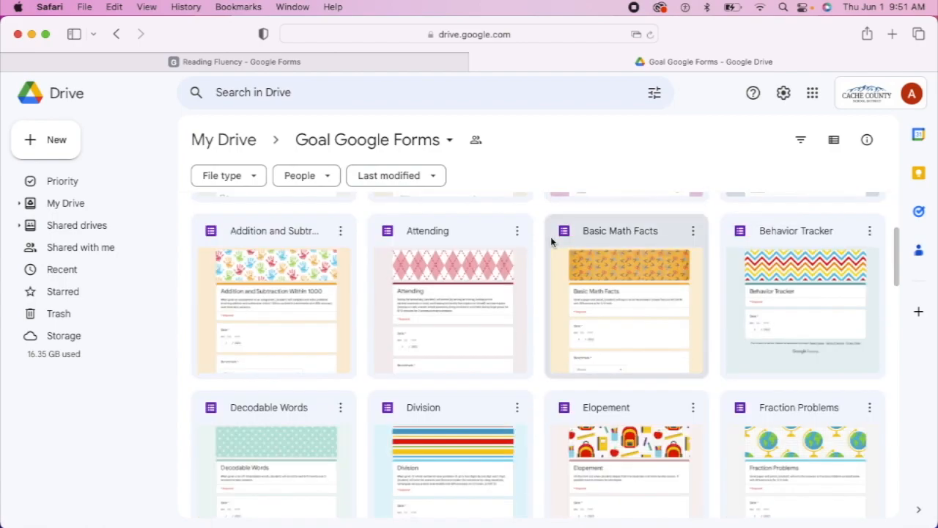
pyautogui.scroll(-2, 557, 320)
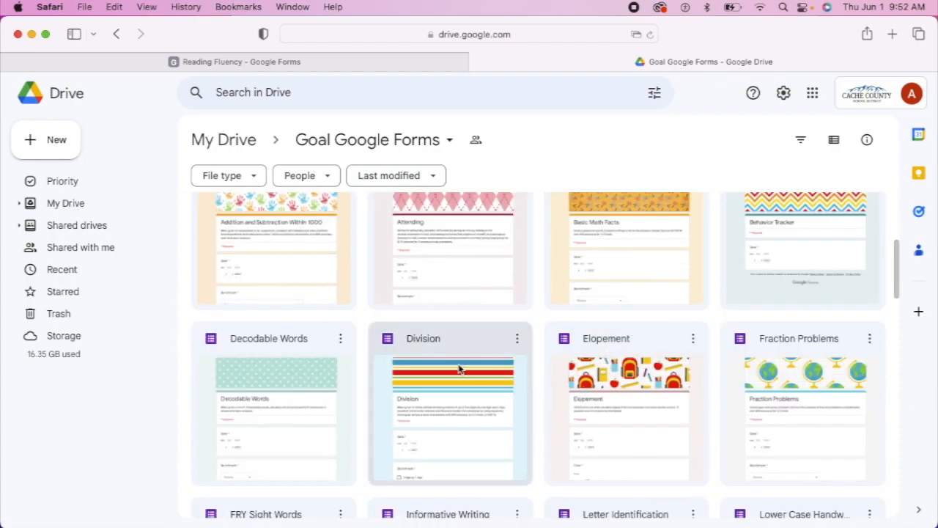
# Open the Division form, look through its questions, and bring up its More actions menu
pyautogui.doubleClick(468, 342)
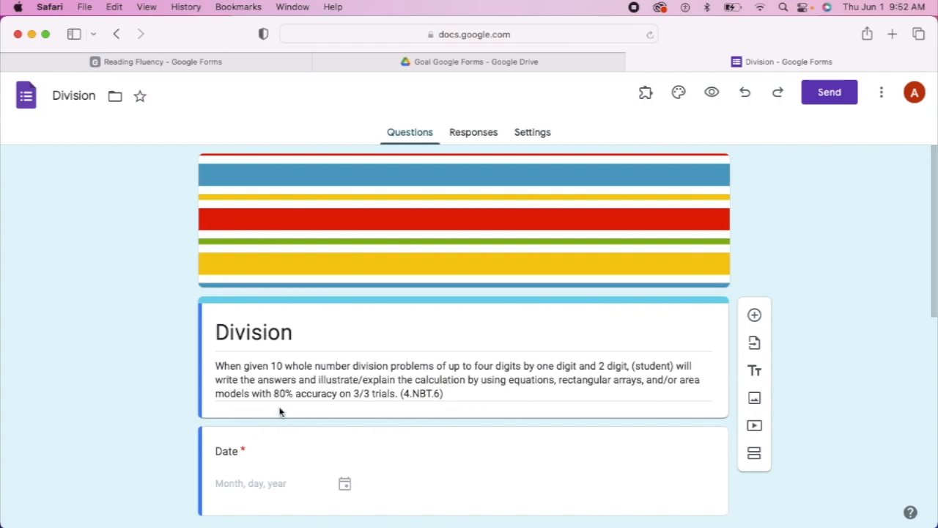
pyautogui.scroll(-5, 452, 400)
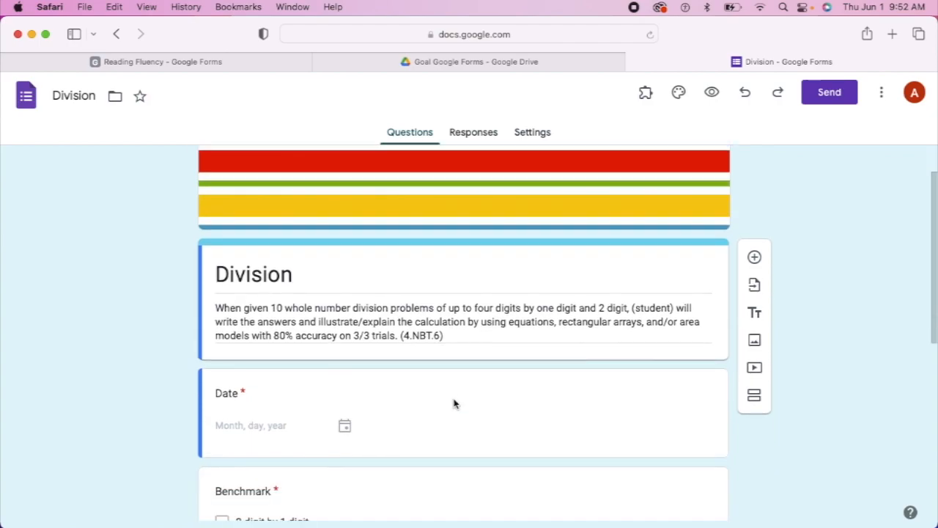
pyautogui.scroll(-2, 452, 400)
pyautogui.scroll(1, 450, 398)
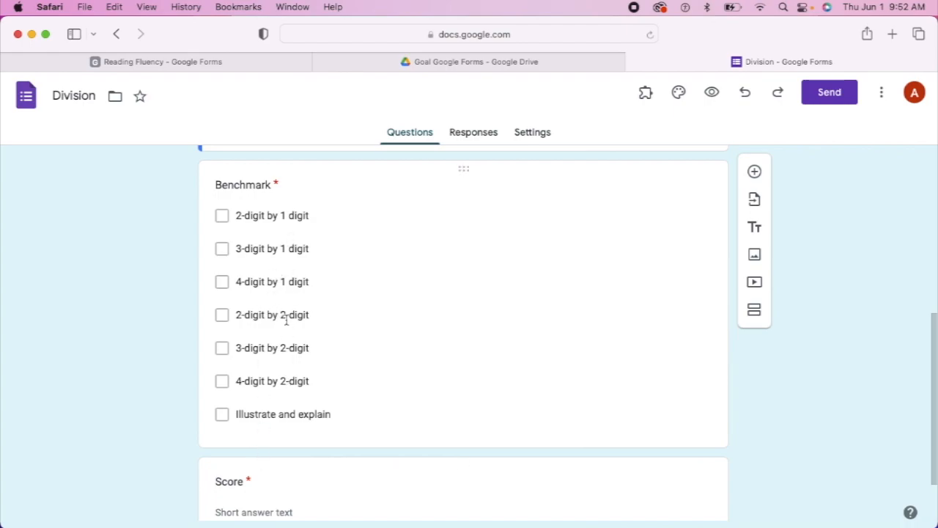
pyautogui.scroll(1, 283, 314)
pyautogui.scroll(-2, 342, 362)
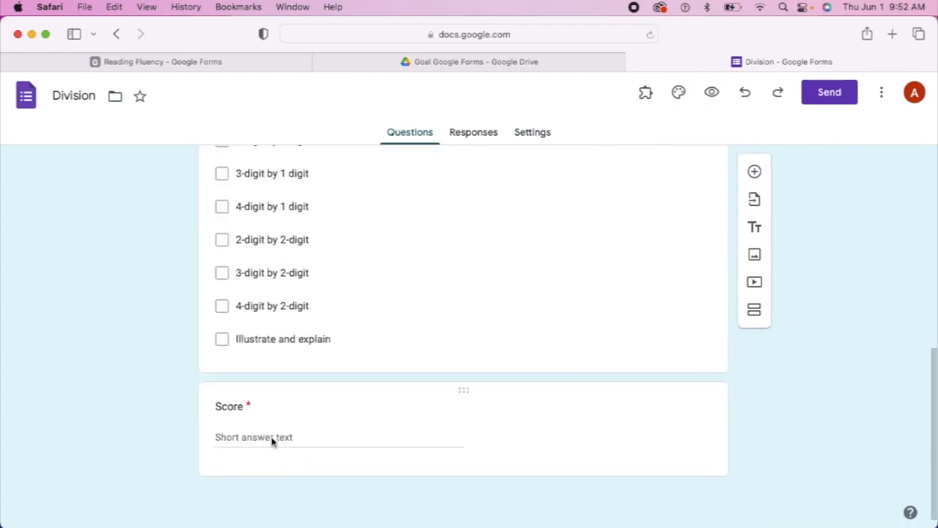
pyautogui.scroll(1, 367, 393)
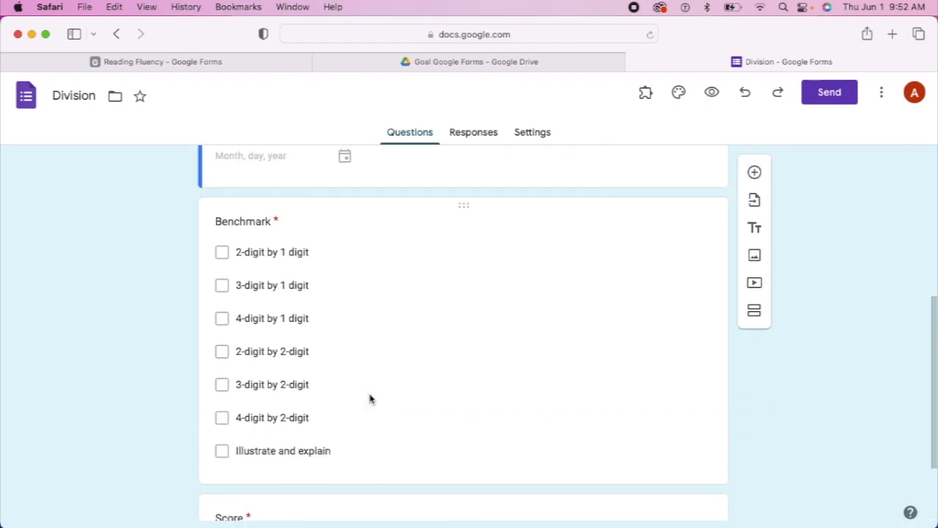
pyautogui.scroll(2, 431, 351)
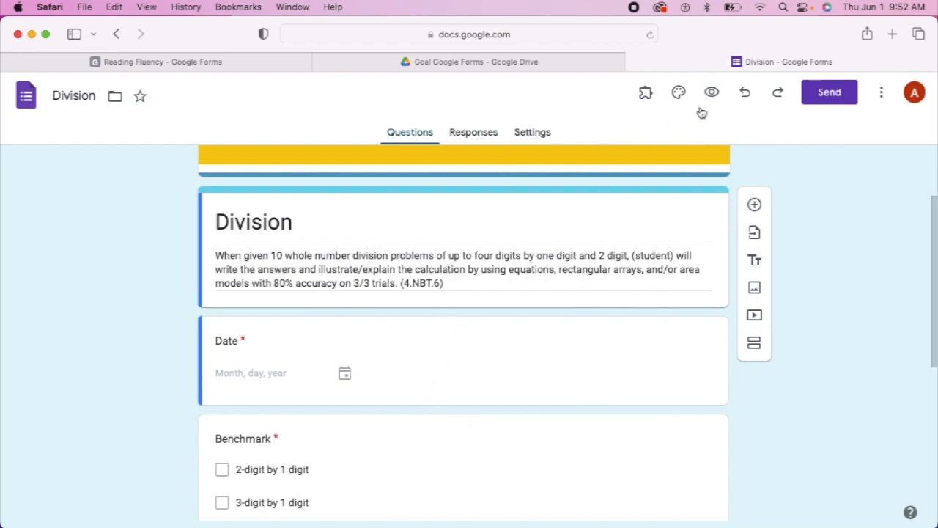
pyautogui.click(883, 96)
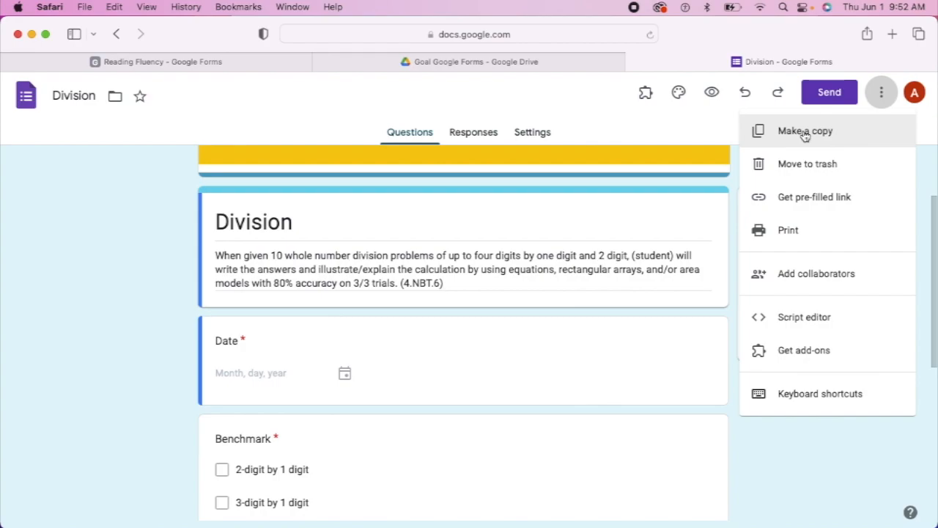
# Return Google Drive from the Goal Google Forms folder to My Drive and browse the list
pyautogui.click(608, 69)
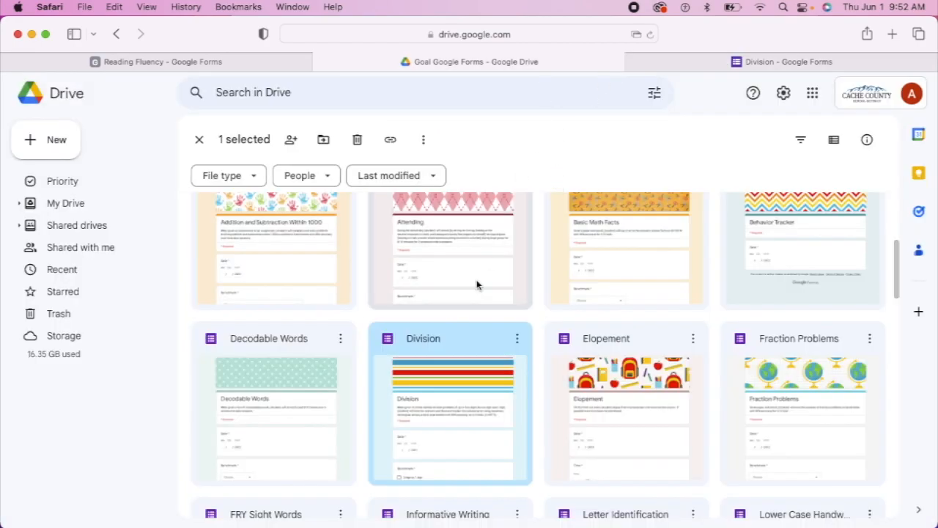
pyautogui.click(116, 34)
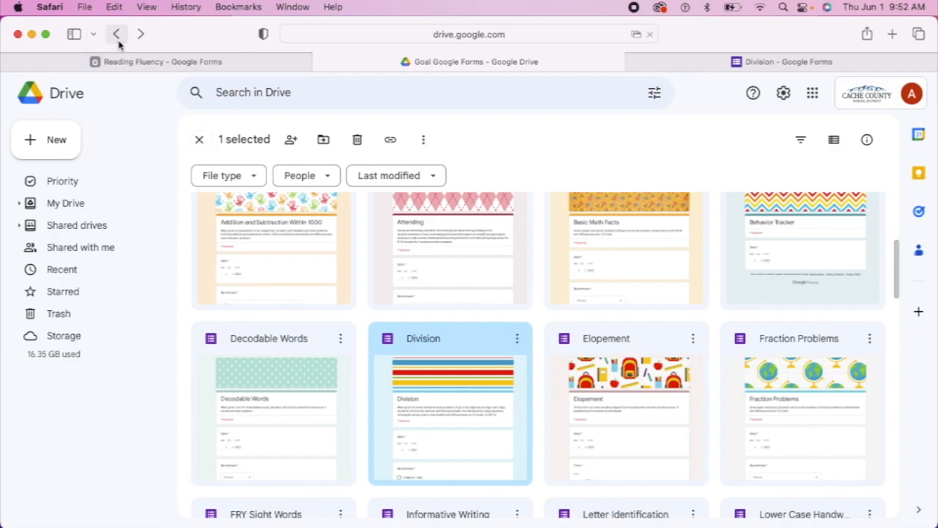
pyautogui.scroll(-3, 440, 333)
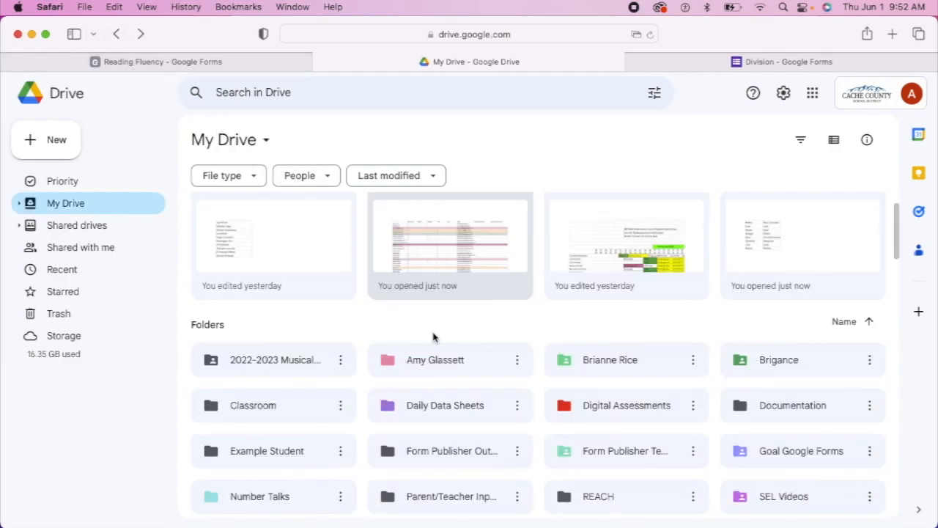
pyautogui.scroll(-2, 435, 321)
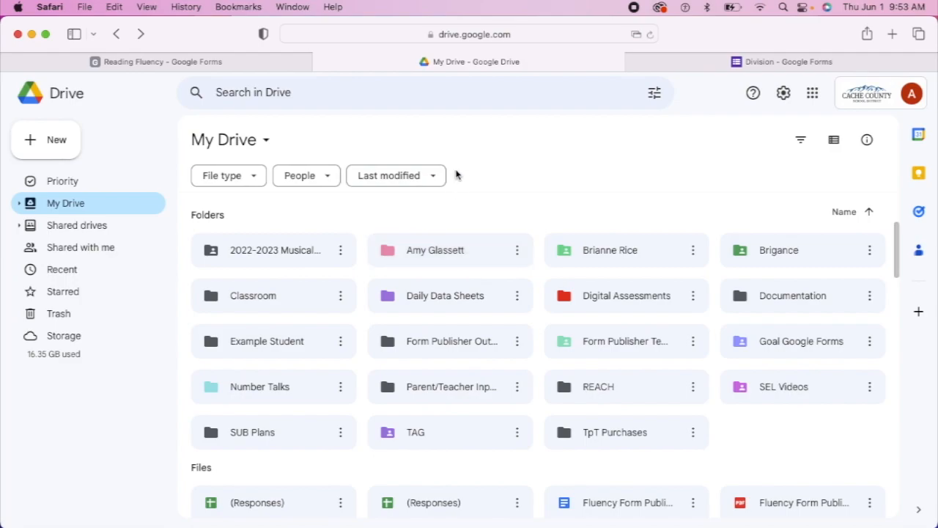
# Make a copy of the Reading Fluency form, named with the student's full name instead of 'Copy of'
pyautogui.click(255, 63)
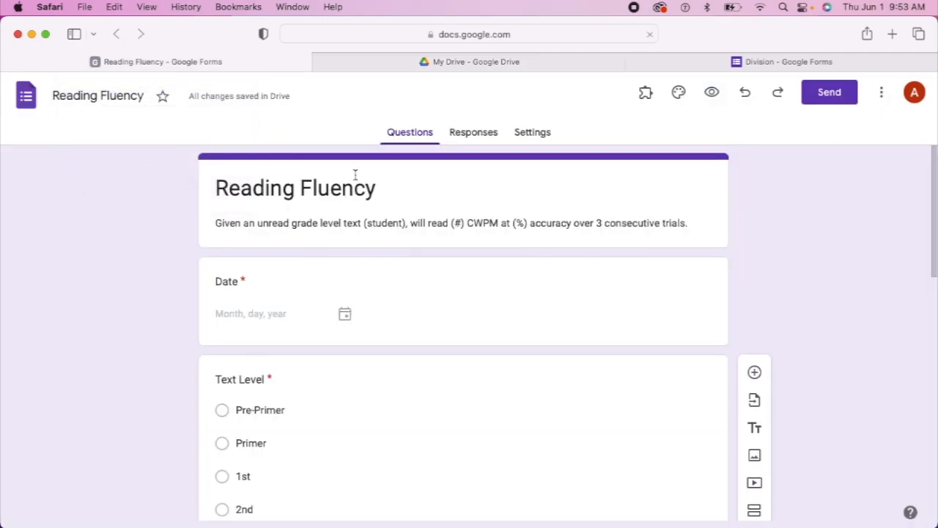
pyautogui.click(879, 96)
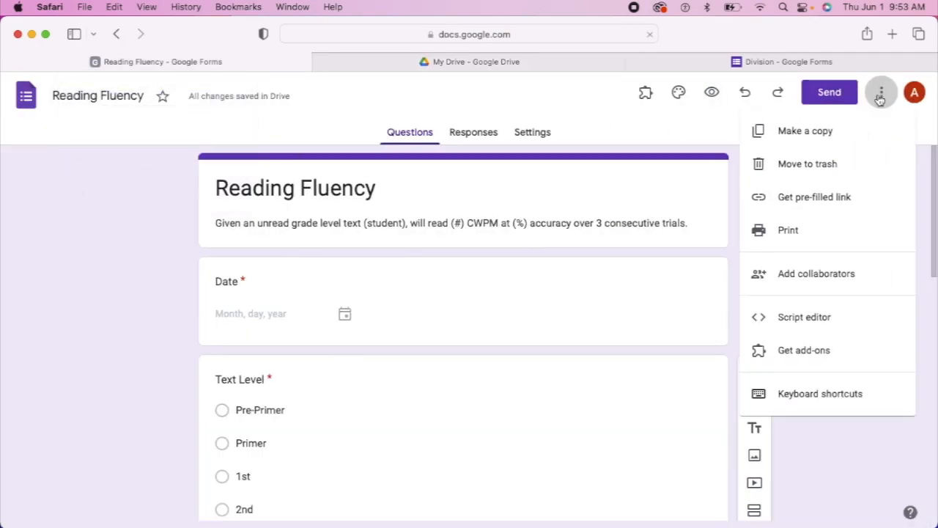
pyautogui.click(785, 141)
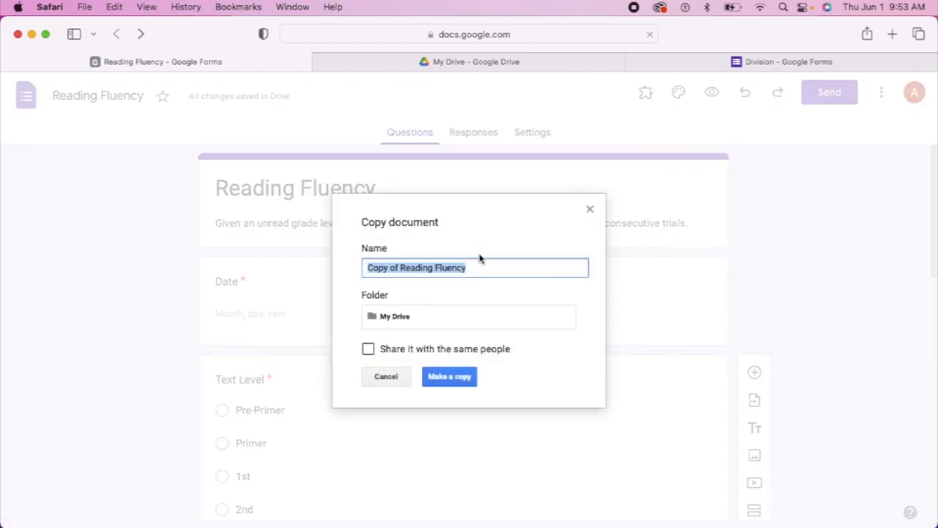
pyautogui.click(397, 271)
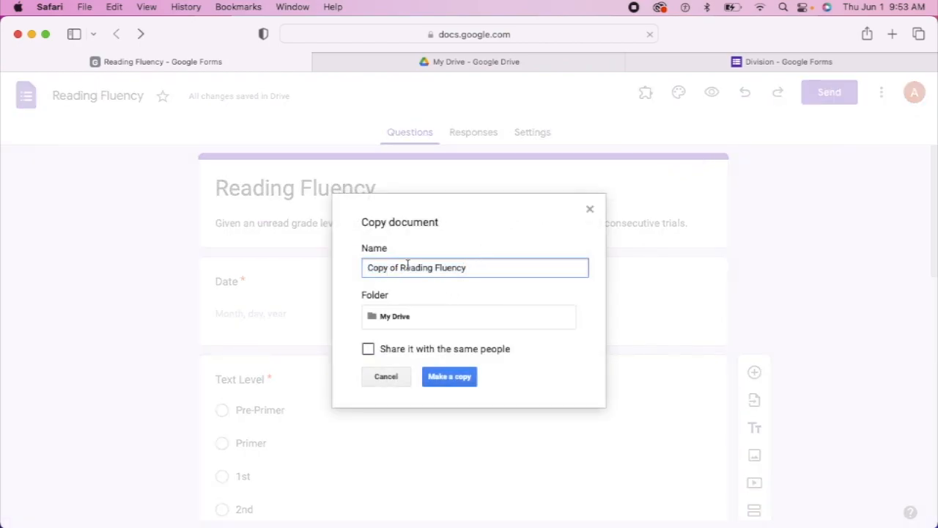
pyautogui.press('BackSpace')
pyautogui.press('BackSpace')
pyautogui.press('BackSpace')
pyautogui.press('BackSpace')
pyautogui.press('BackSpace')
pyautogui.press('BackSpace')
pyautogui.press('BackSpace')
pyautogui.press('BackSpace')
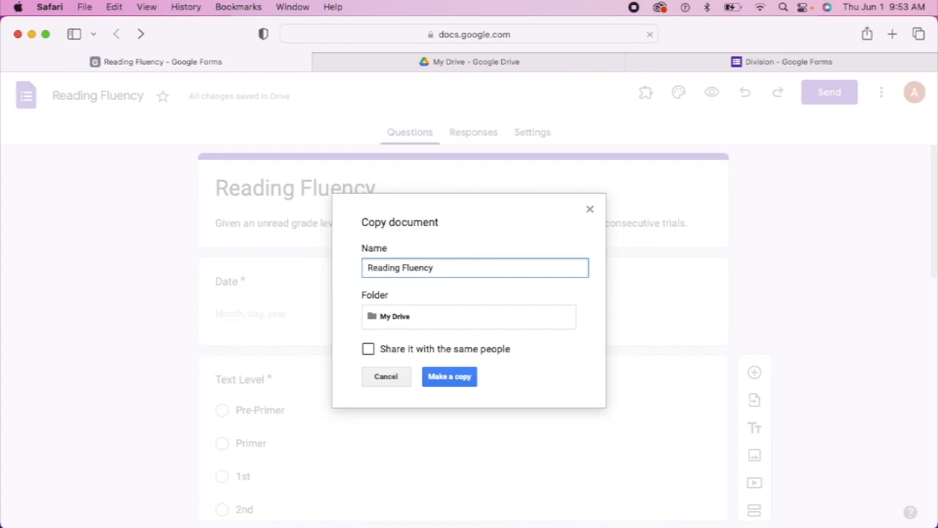
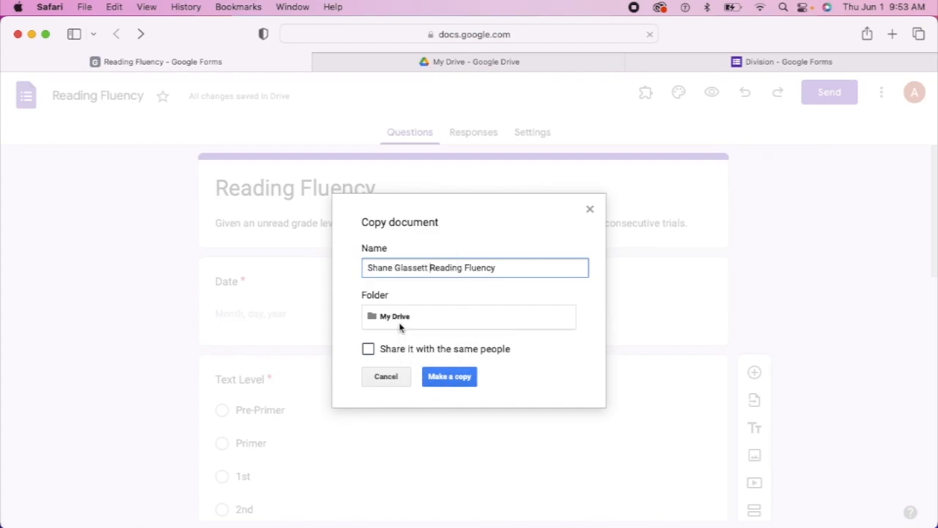
pyautogui.click(449, 380)
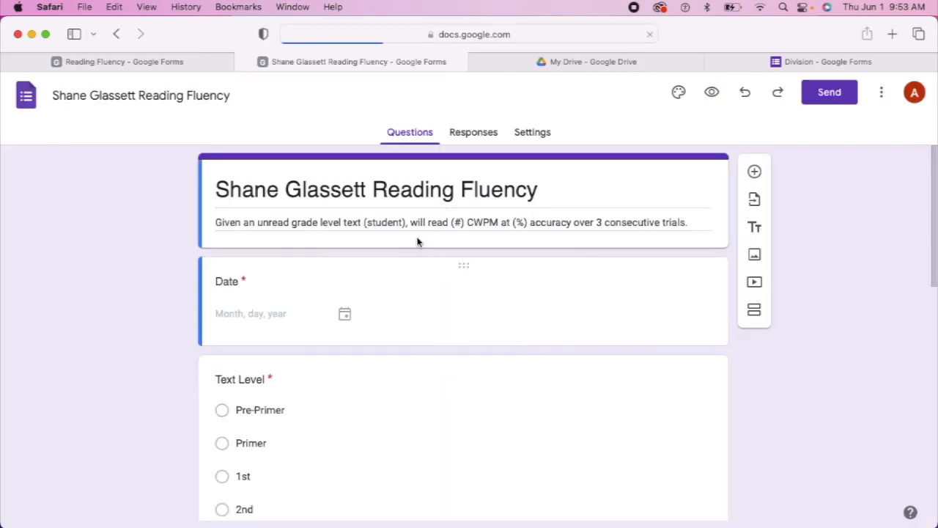
# Replace the (student) placeholder in the form description with the student's first name
pyautogui.tripleClick(407, 223)
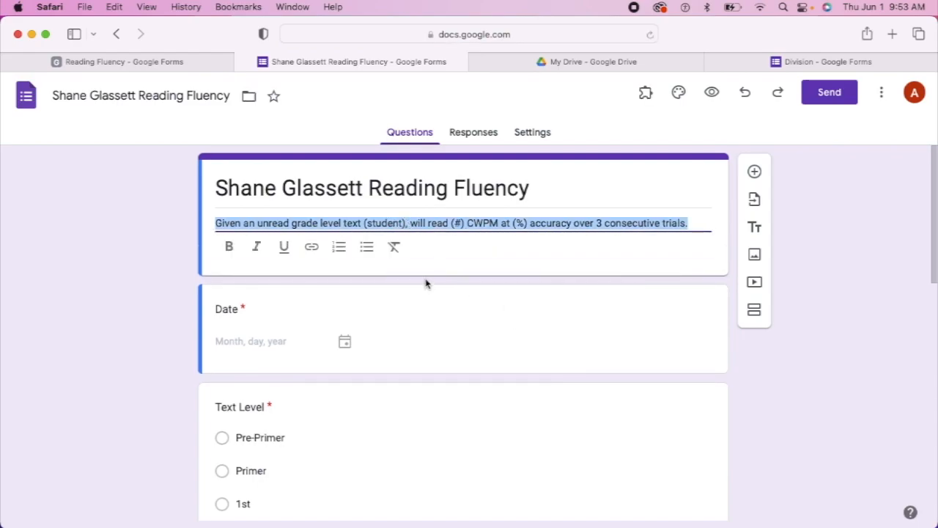
pyautogui.click(419, 223)
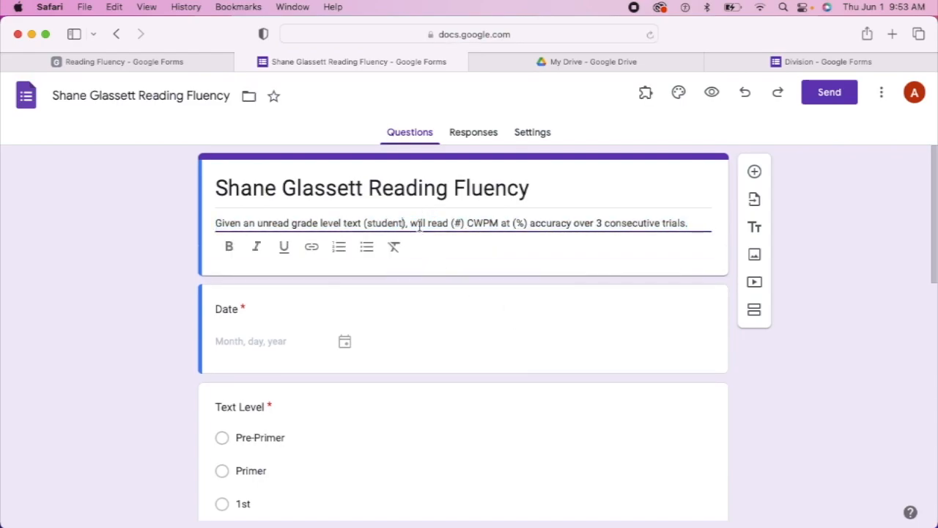
pyautogui.click(407, 224)
pyautogui.press('BackSpace')
pyautogui.press('BackSpace')
pyautogui.press('BackSpace')
pyautogui.press('BackSpace')
pyautogui.press('BackSpace')
pyautogui.press('BackSpace')
pyautogui.press('BackSpace')
pyautogui.press('BackSpace')
pyautogui.press('BackSpace')
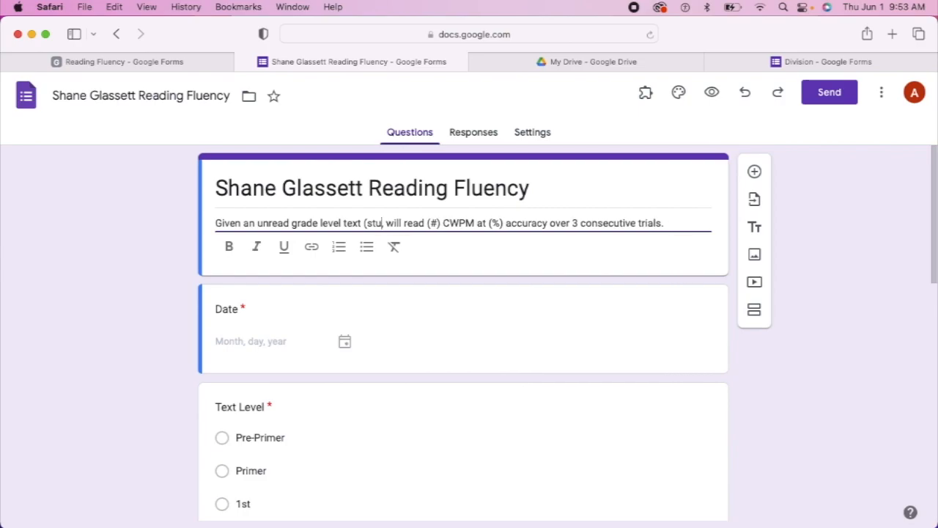
pyautogui.press('BackSpace')
pyautogui.press('BackSpace')
pyautogui.write('S')
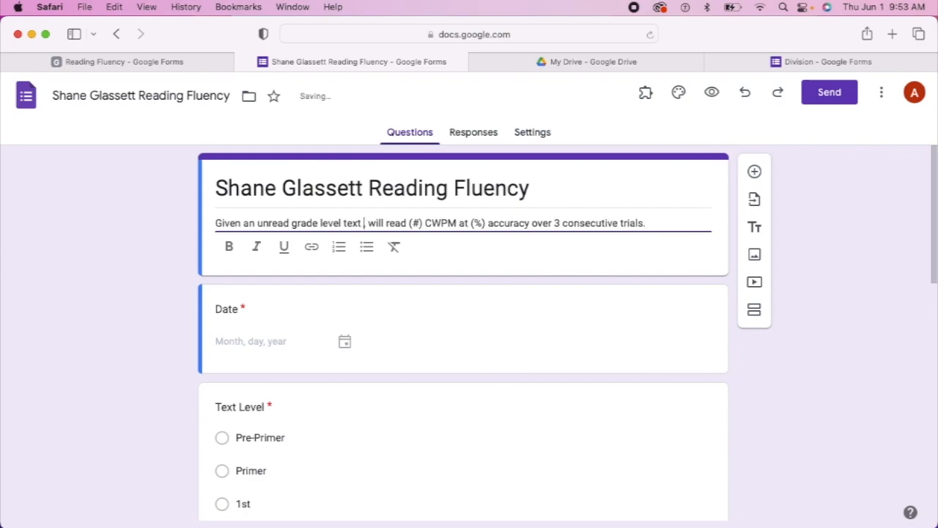
pyautogui.write('hane')
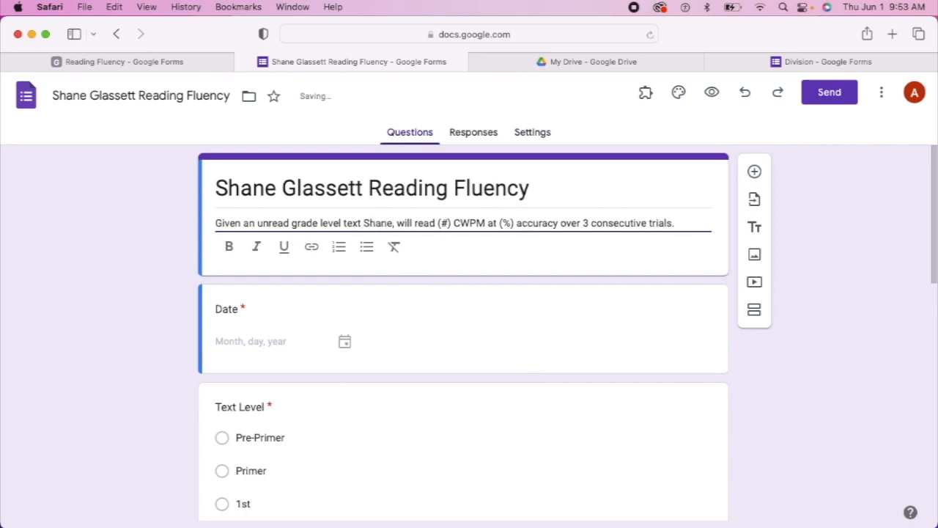
pyautogui.write(',')
# Fill in 100 CWPM, 98% accuracy and a 4th grade level in the description
pyautogui.click(455, 236)
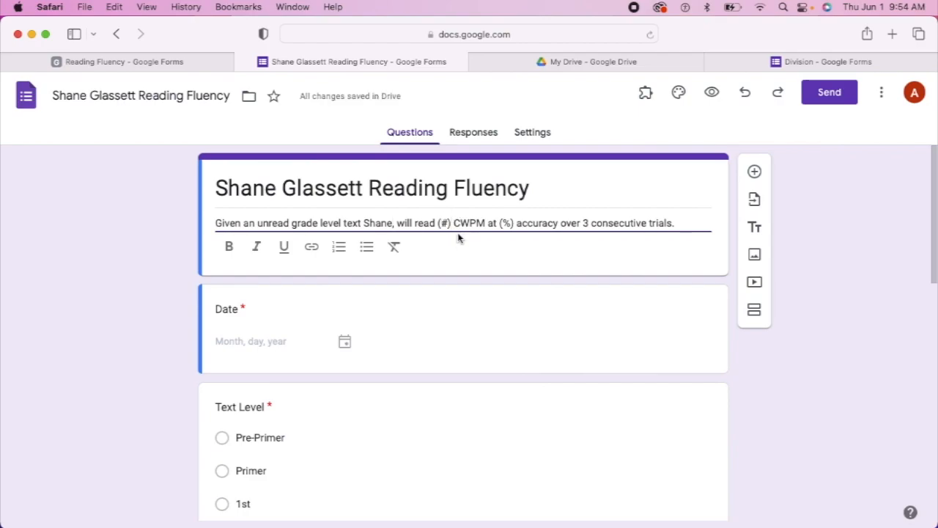
pyautogui.press('BackSpace')
pyautogui.press('BackSpace')
pyautogui.press('BackSpace')
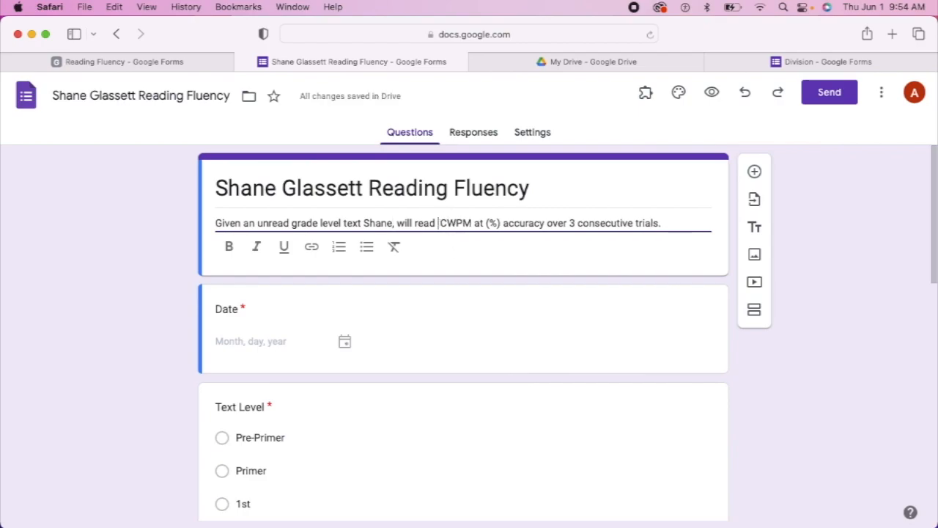
pyautogui.write('100')
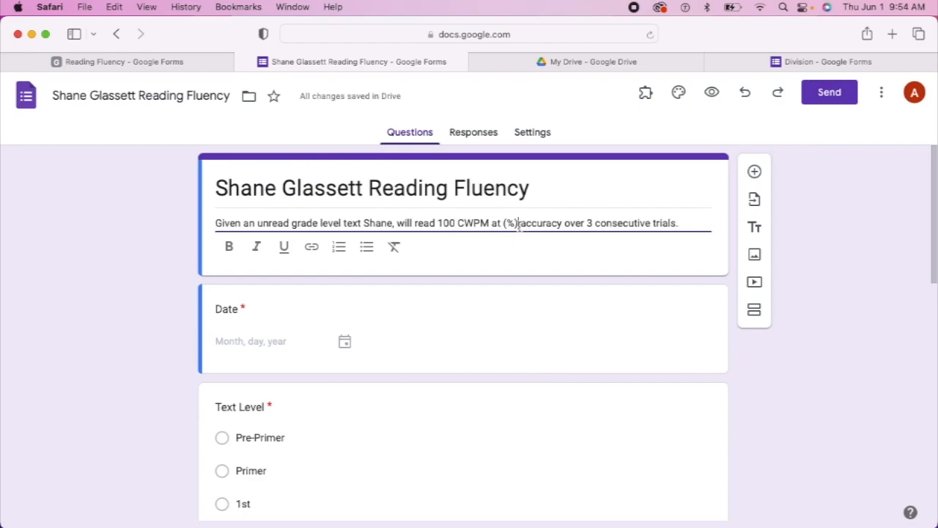
pyautogui.click(519, 224)
pyautogui.press('BackSpace')
pyautogui.press('BackSpace')
pyautogui.press('BackSpace')
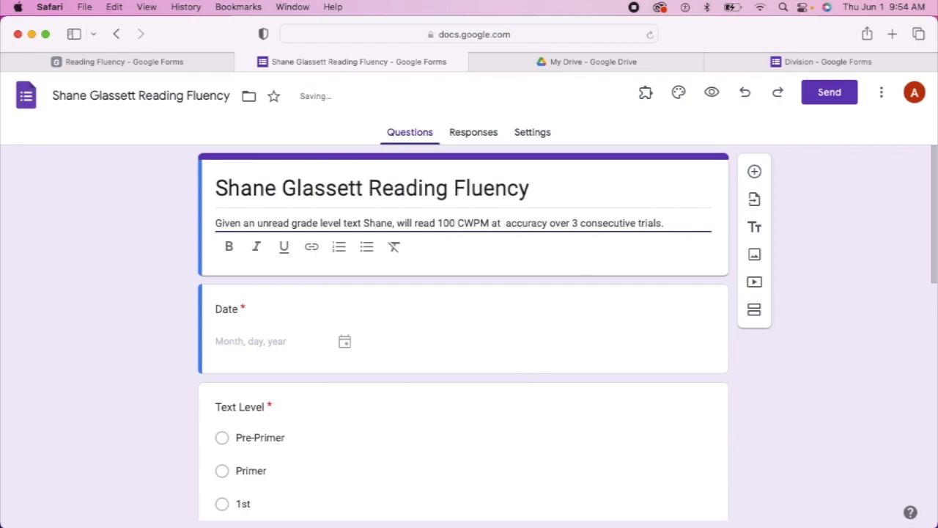
pyautogui.write('98%')
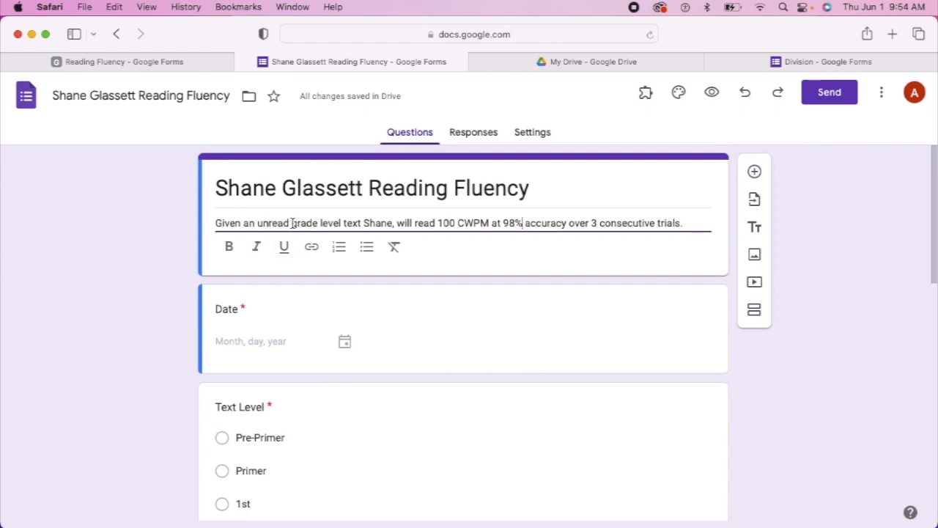
pyautogui.click(292, 222)
pyautogui.write('4th')
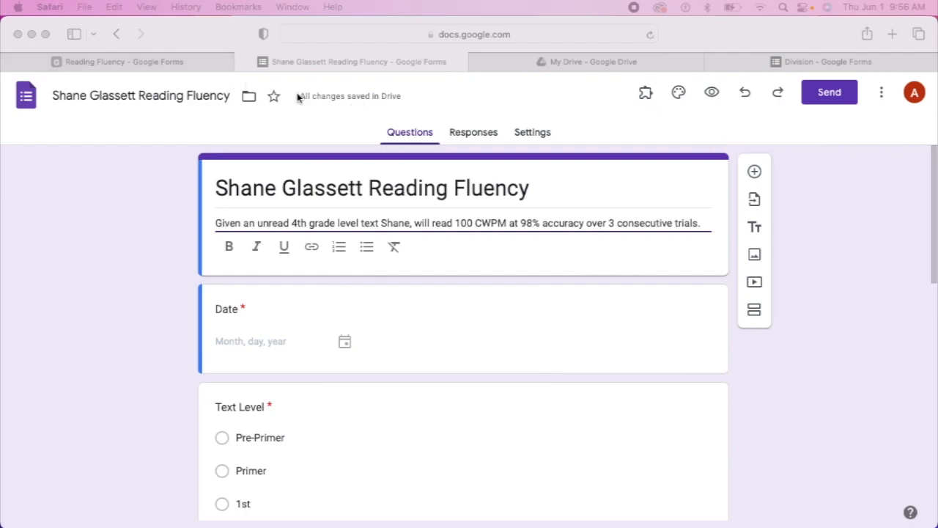
# Generate the form's pre-filled response link and copy it to the clipboard
pyautogui.click(882, 98)
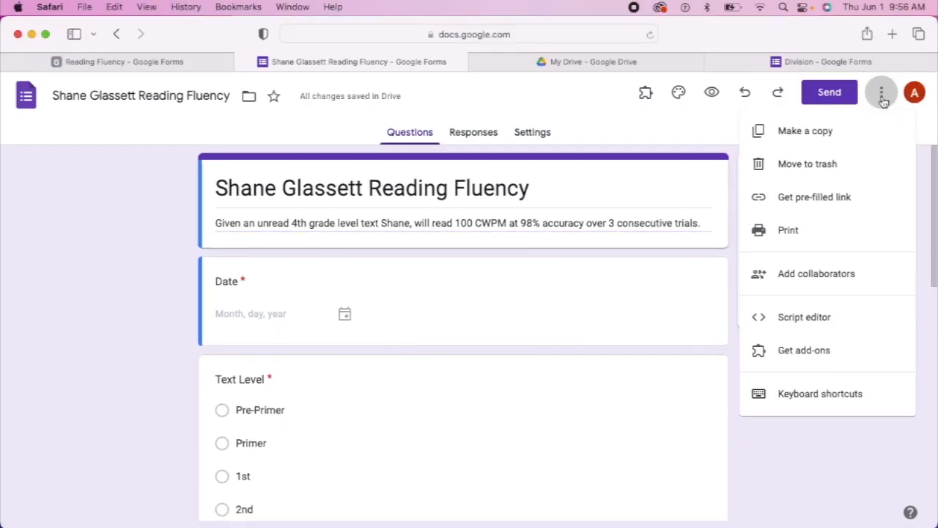
pyautogui.click(808, 209)
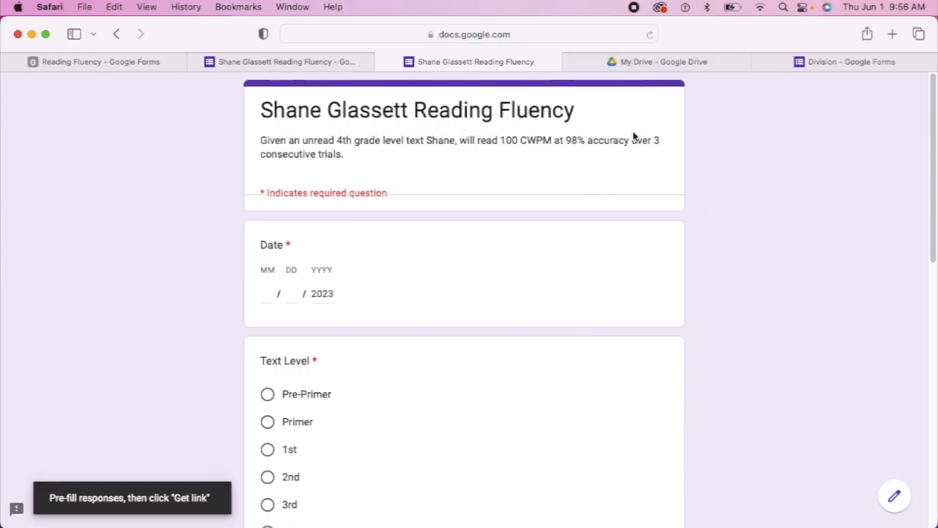
pyautogui.scroll(-15, 462, 317)
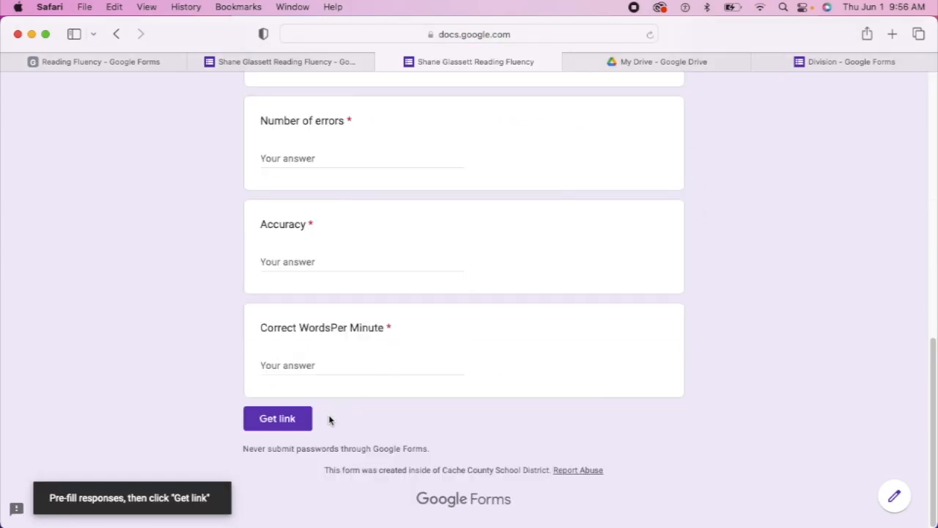
pyautogui.click(288, 421)
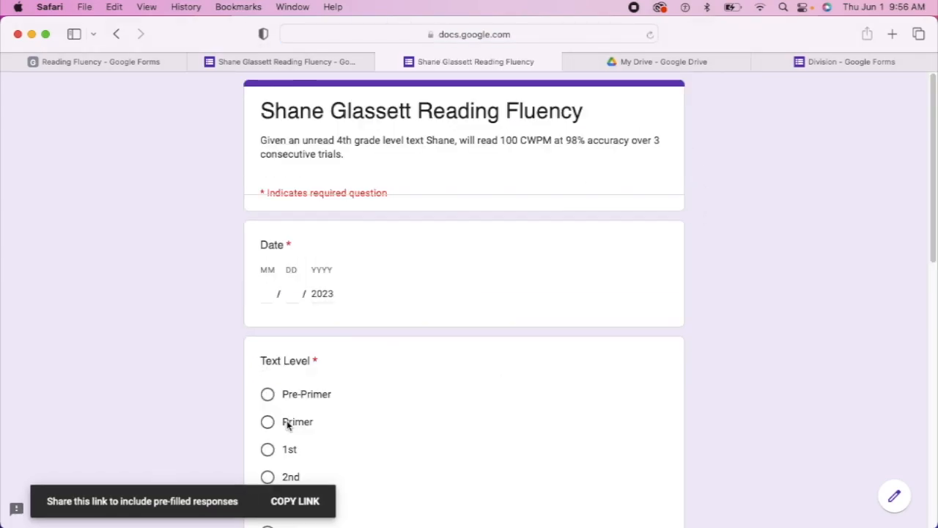
pyautogui.click(309, 498)
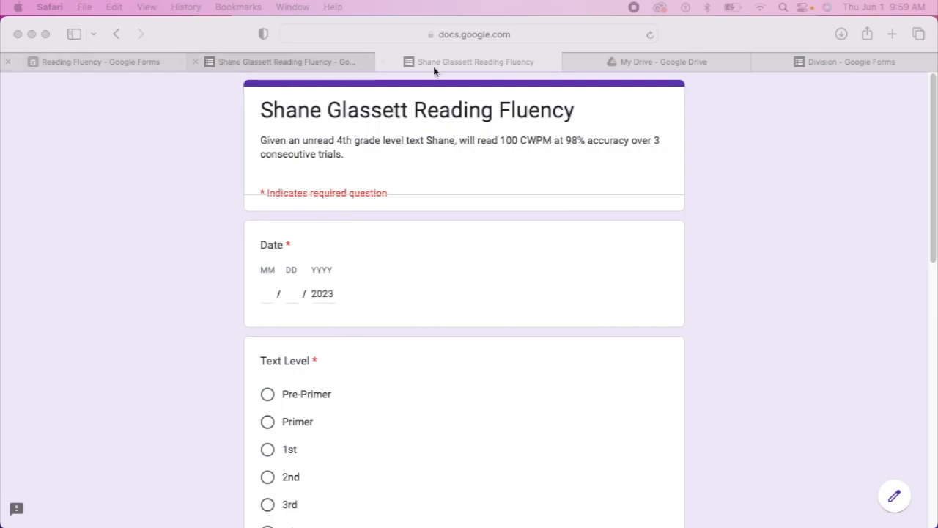
# Create a new blank Google Slides presentation from My Drive
pyautogui.click(660, 63)
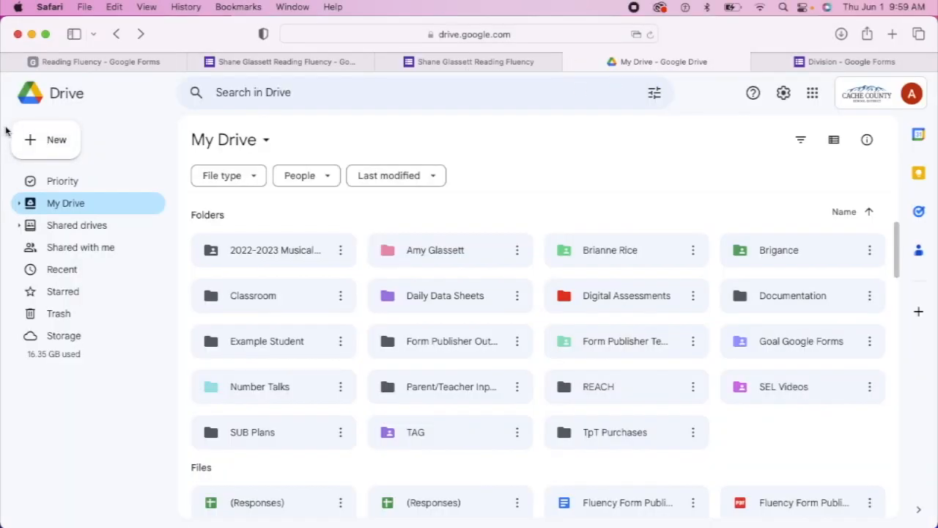
pyautogui.click(52, 139)
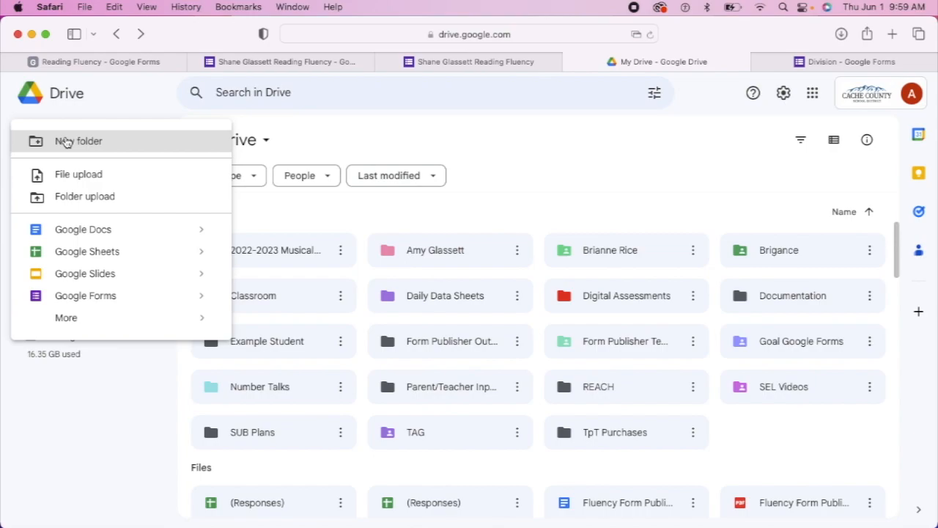
pyautogui.click(123, 281)
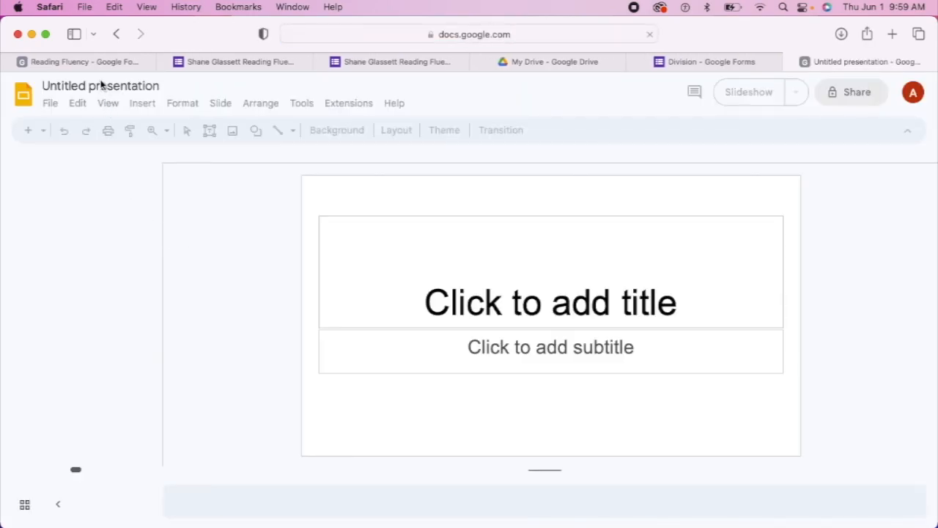
# Name the deck with the student's name plus 'QR Codes' and title the slide with that name at the top
pyautogui.click(96, 88)
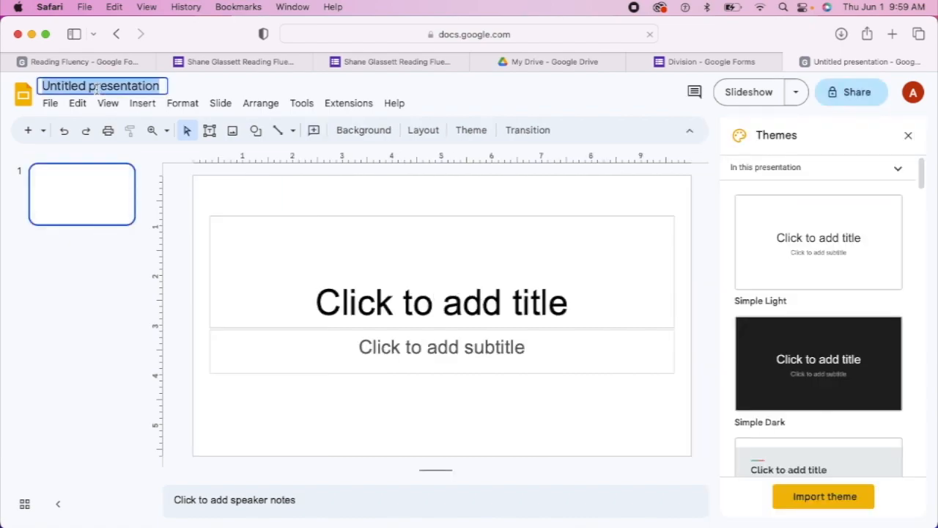
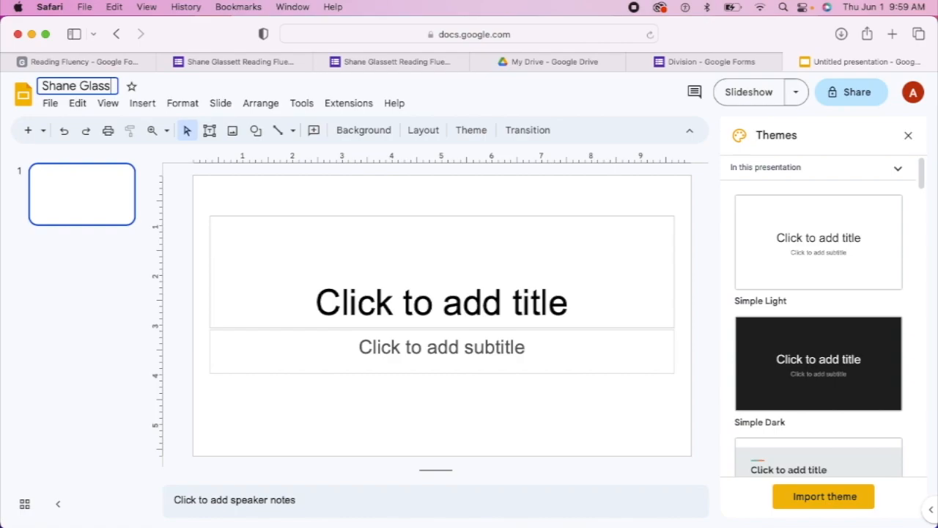
pyautogui.write(' QR')
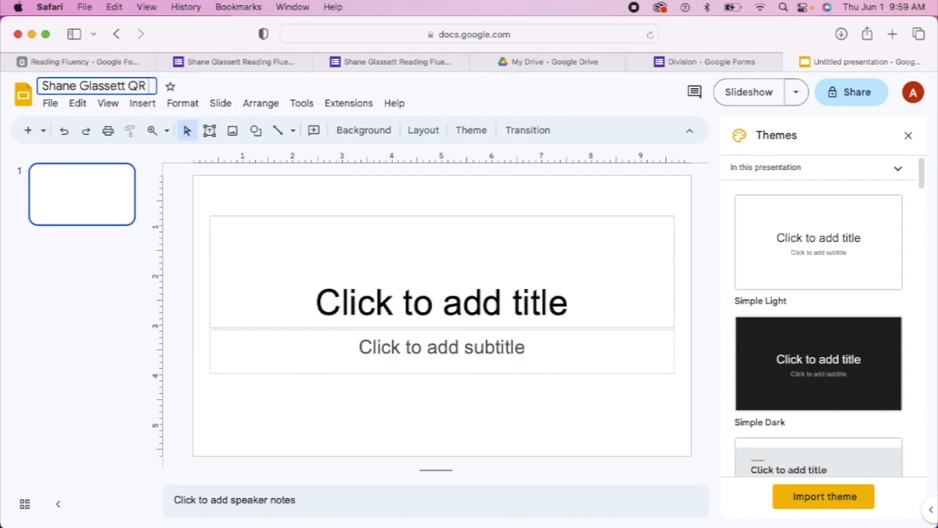
pyautogui.write(' Code')
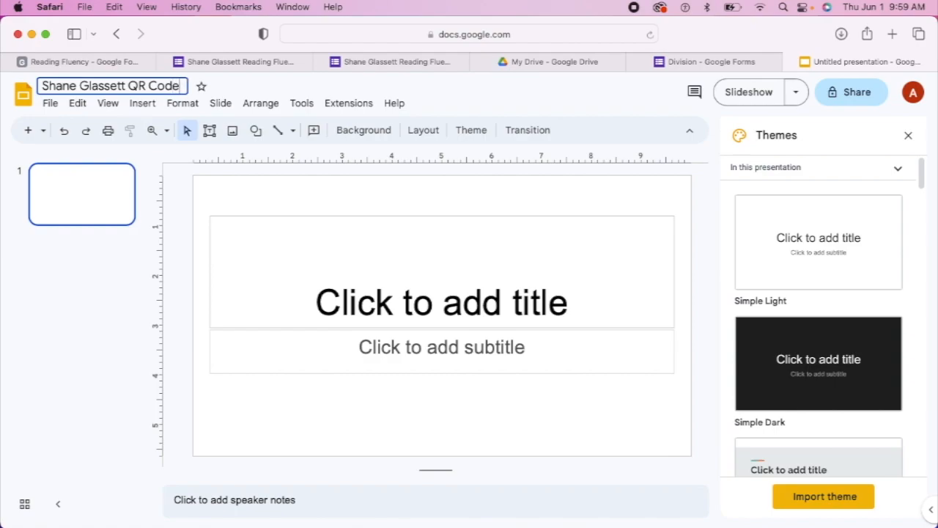
pyautogui.write('s')
pyautogui.click(398, 299)
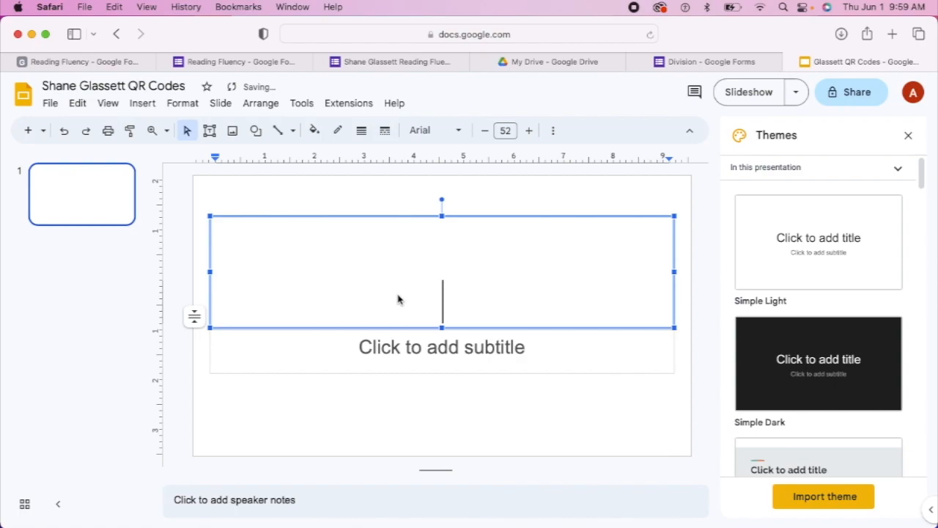
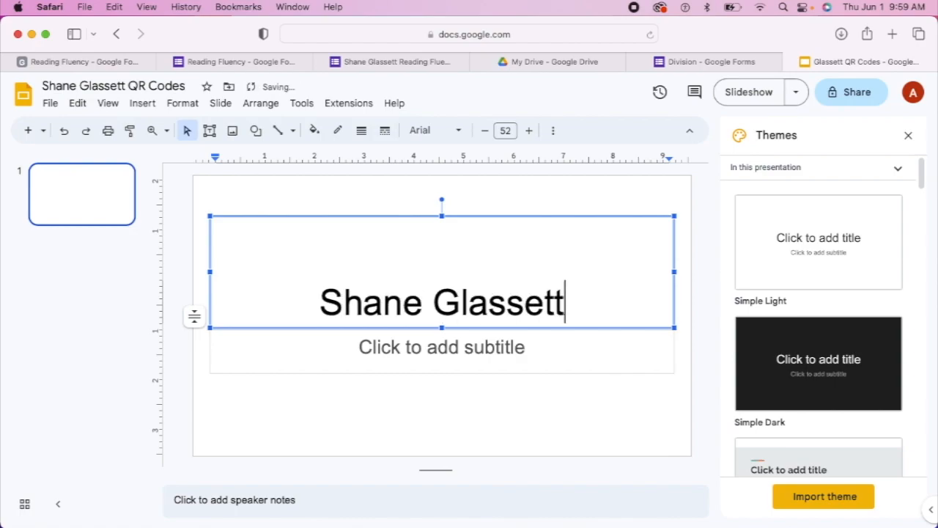
pyautogui.moveTo(441, 215); pyautogui.dragTo(441, 277)
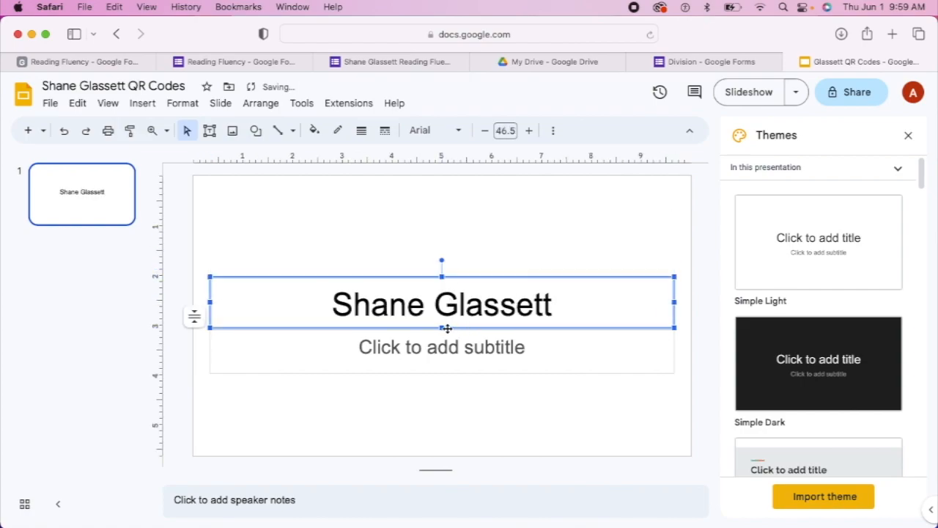
pyautogui.moveTo(443, 326); pyautogui.dragTo(440, 226)
# Delete the empty subtitle box and bring up the Insert > Image options
pyautogui.click(439, 336)
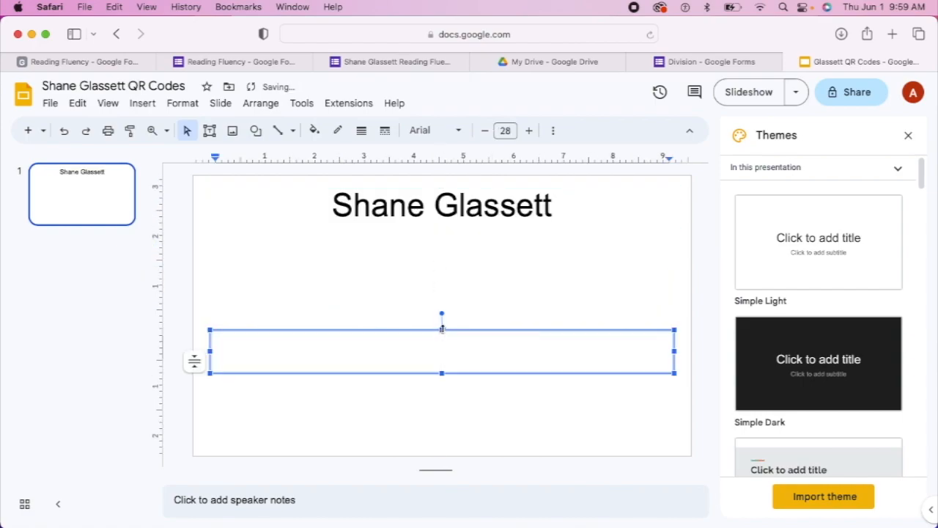
pyautogui.click(459, 328)
pyautogui.press('BackSpace')
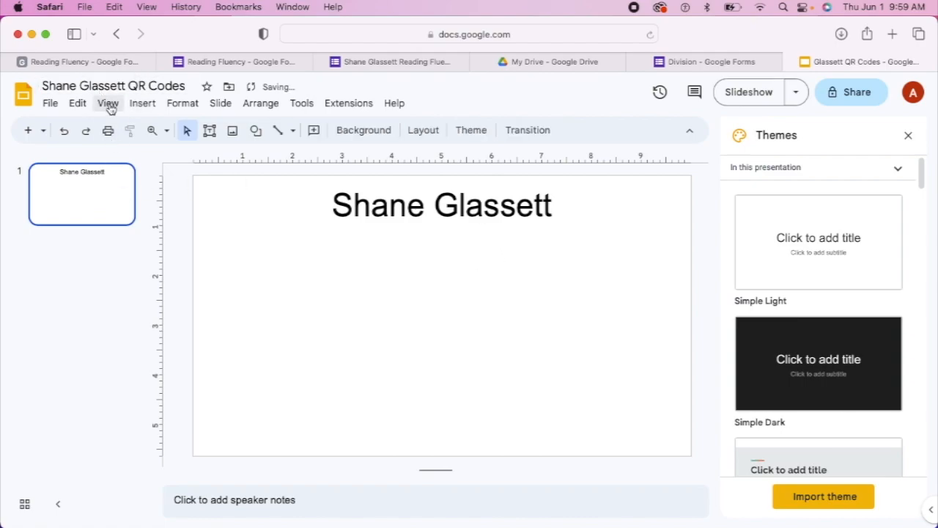
pyautogui.click(135, 107)
pyautogui.moveTo(150, 128)
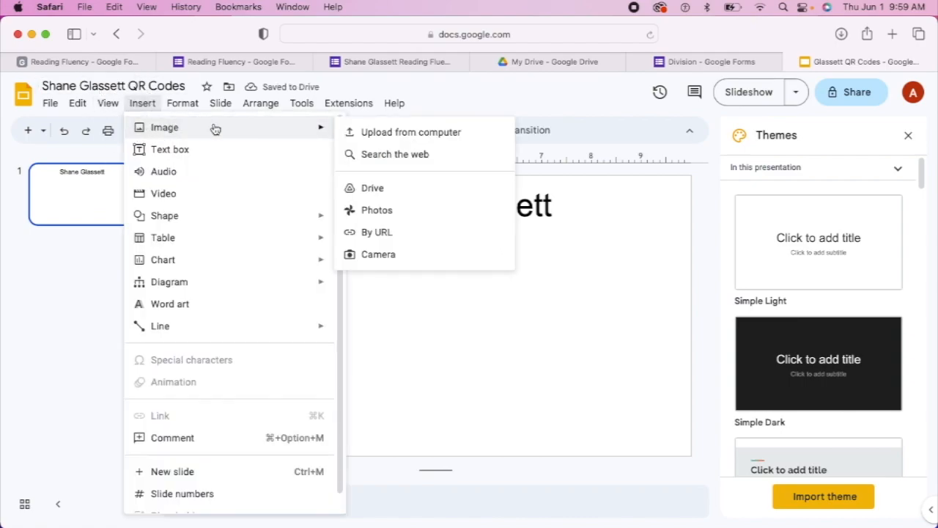
# Upload the student's Fluency QR code PNG from Downloads onto the slide
pyautogui.click(338, 140)
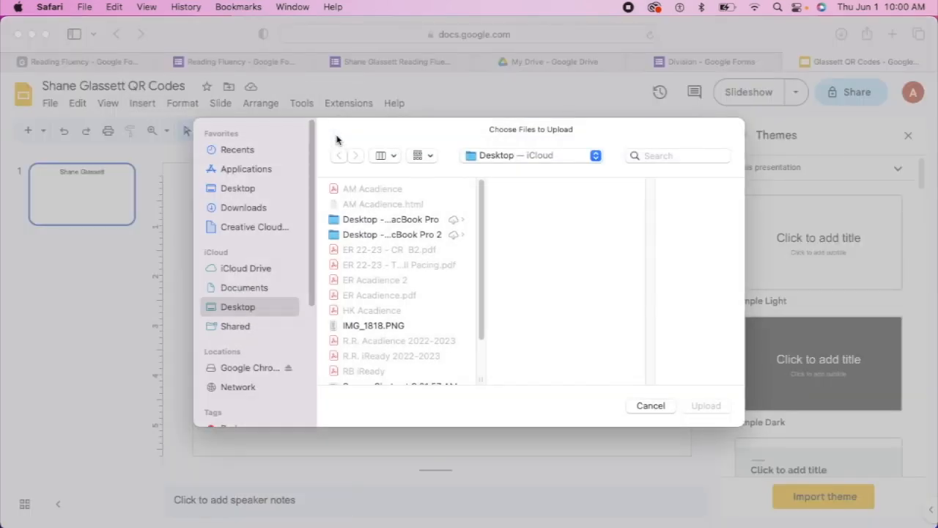
pyautogui.click(240, 209)
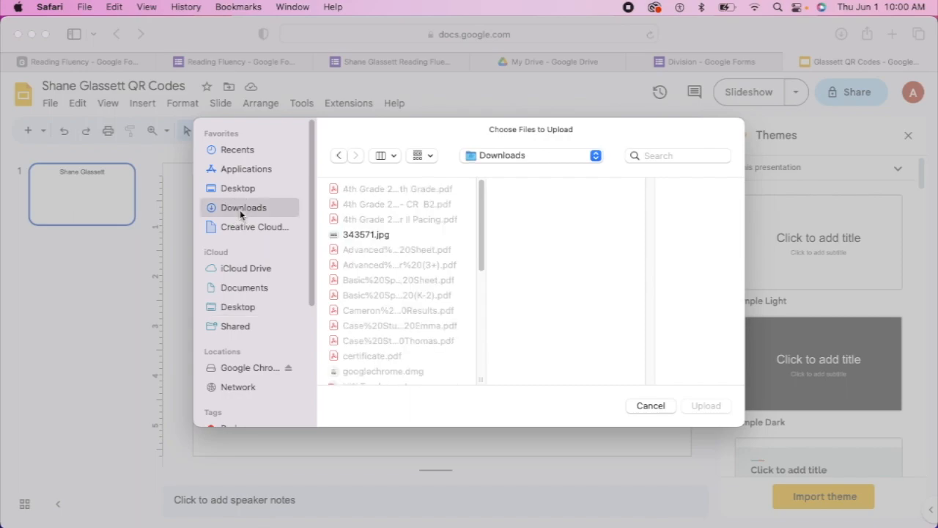
pyautogui.scroll(-3, 398, 283)
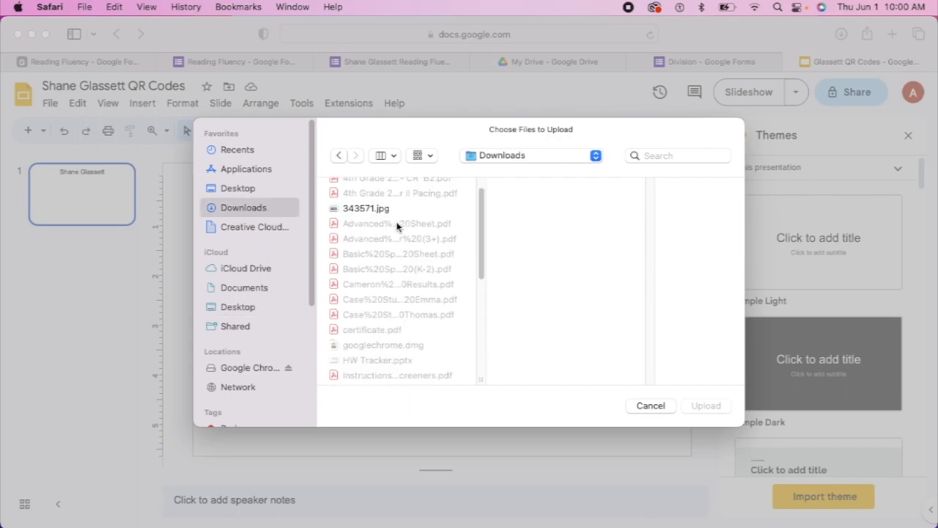
pyautogui.scroll(-10, 392, 237)
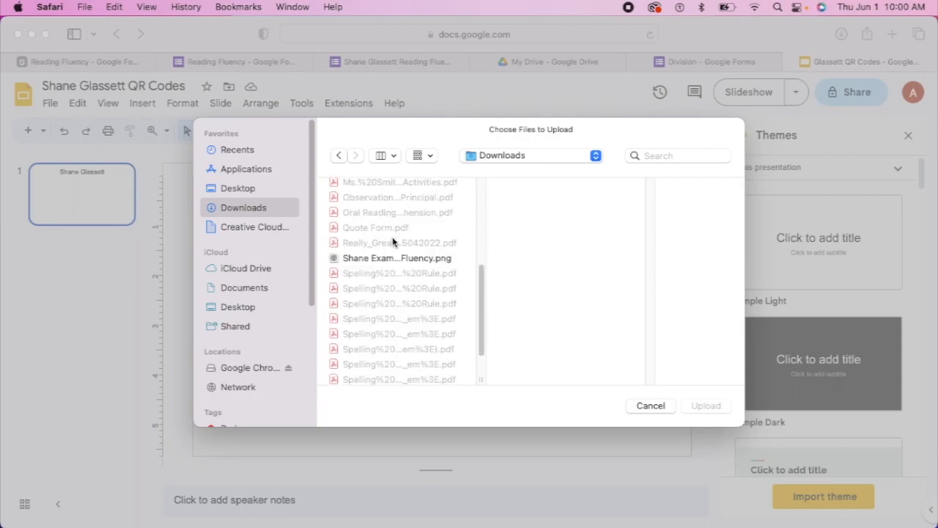
pyautogui.click(380, 260)
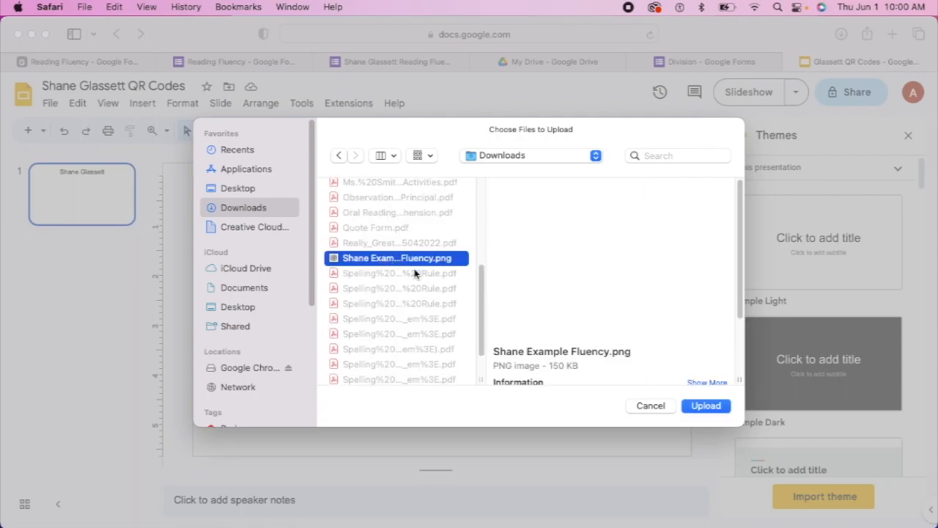
pyautogui.click(704, 405)
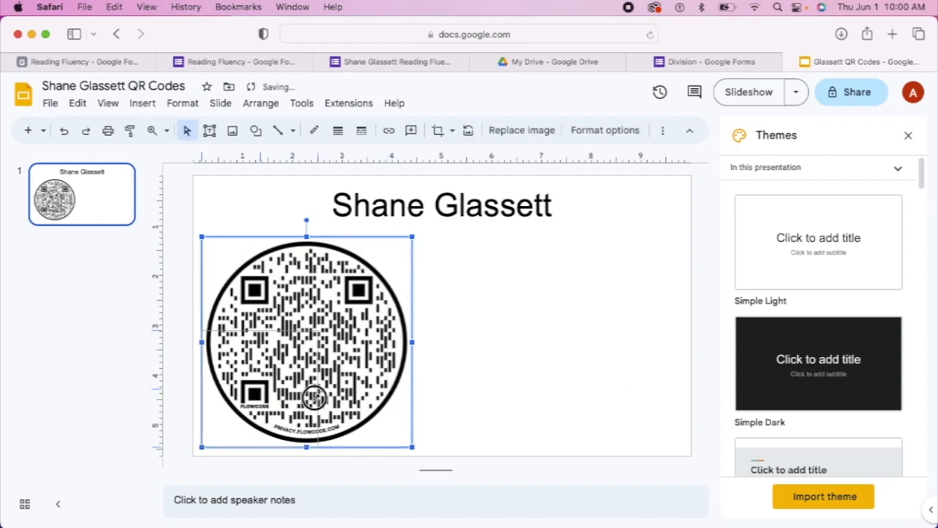
# Shrink the QR code image and place it at the upper left below the title
pyautogui.moveTo(286, 417); pyautogui.dragTo(266, 278)
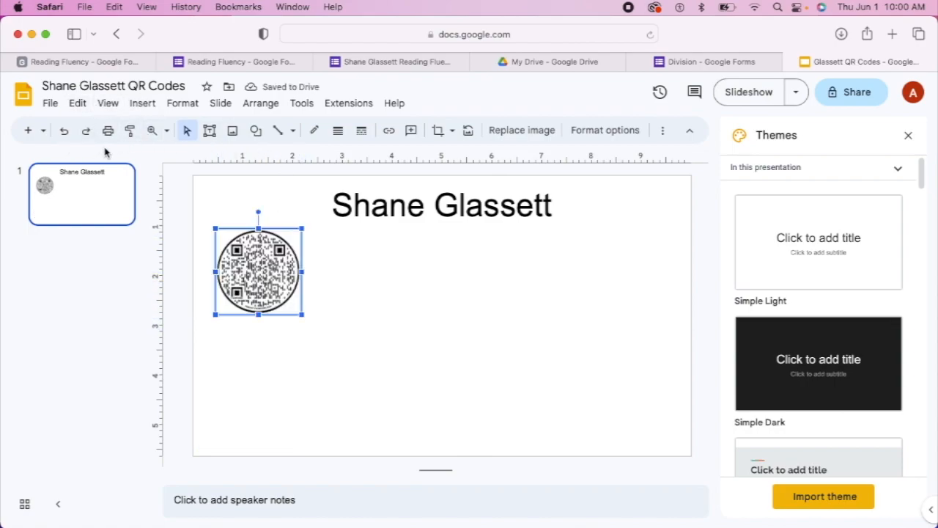
# Add a text box reading 'Reading Fluency' directly beneath the QR code
pyautogui.click(210, 136)
pyautogui.moveTo(217, 323); pyautogui.dragTo(299, 344)
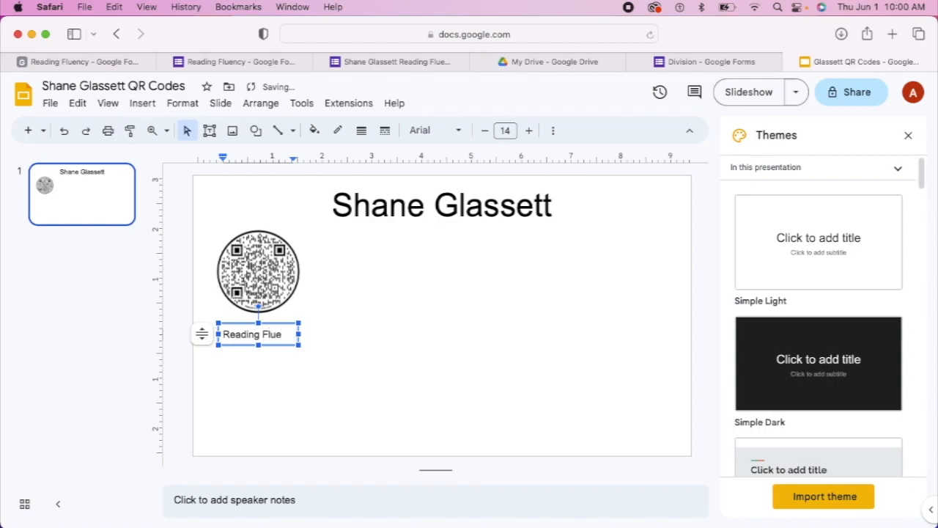
pyautogui.write('Reading Fluency')
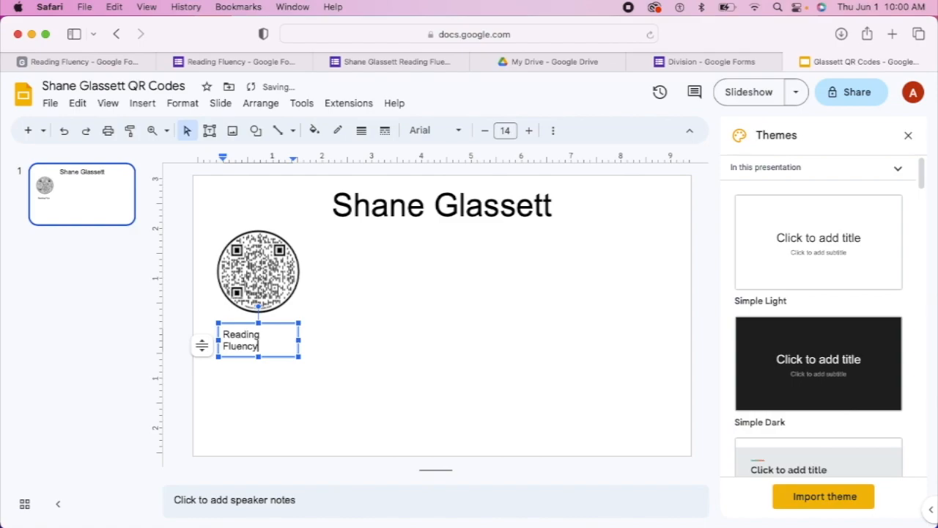
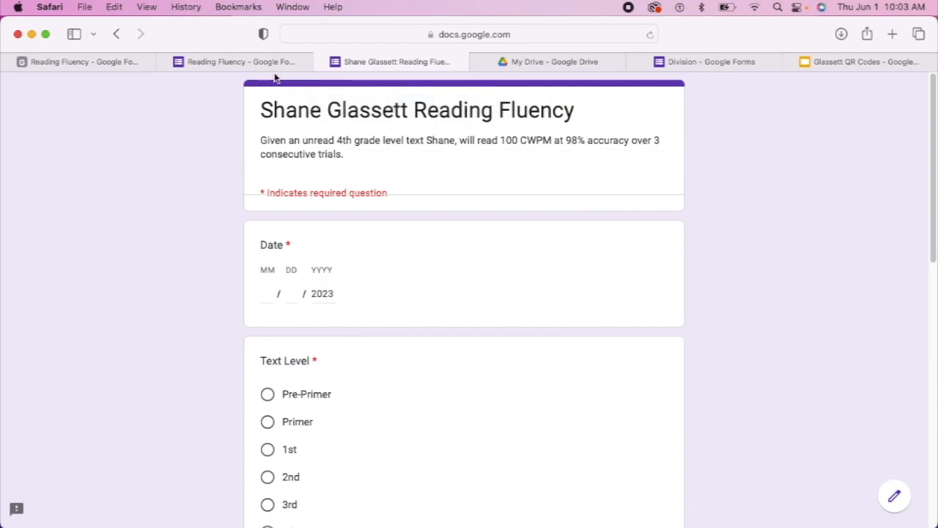
# Close the live Reading Fluency form tab and return to the form editor
pyautogui.scroll(-5, 319, 156)
pyautogui.scroll(5, 319, 155)
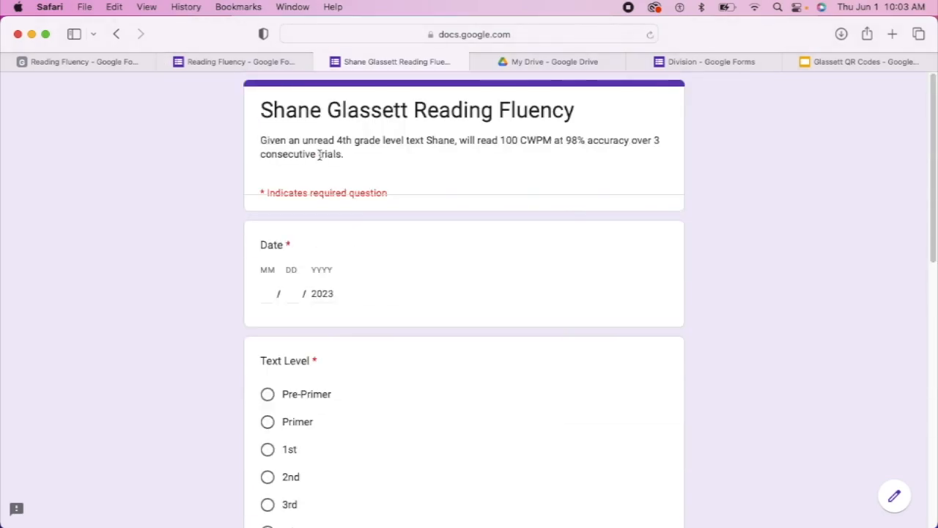
pyautogui.click(320, 62)
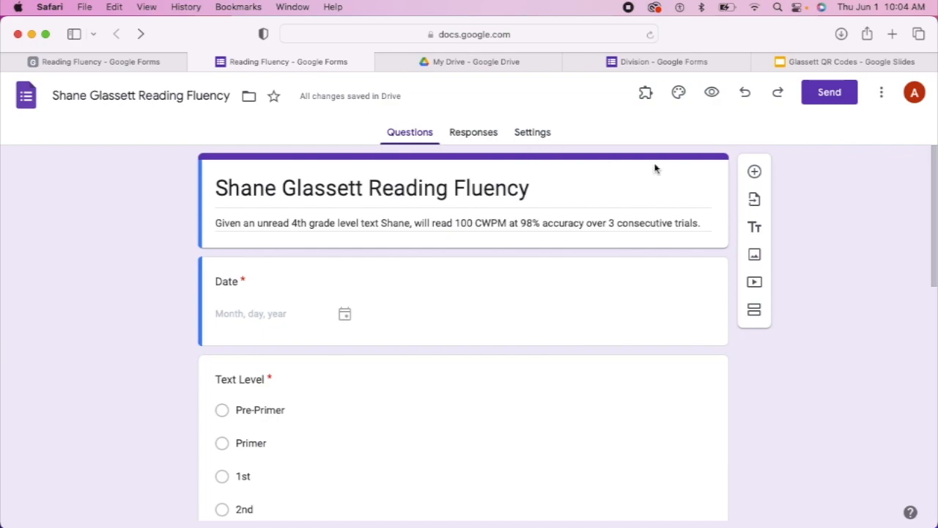
# Launch Form Publisher from the Add-ons menu, choose Get started, and begin configuring it
pyautogui.click(645, 95)
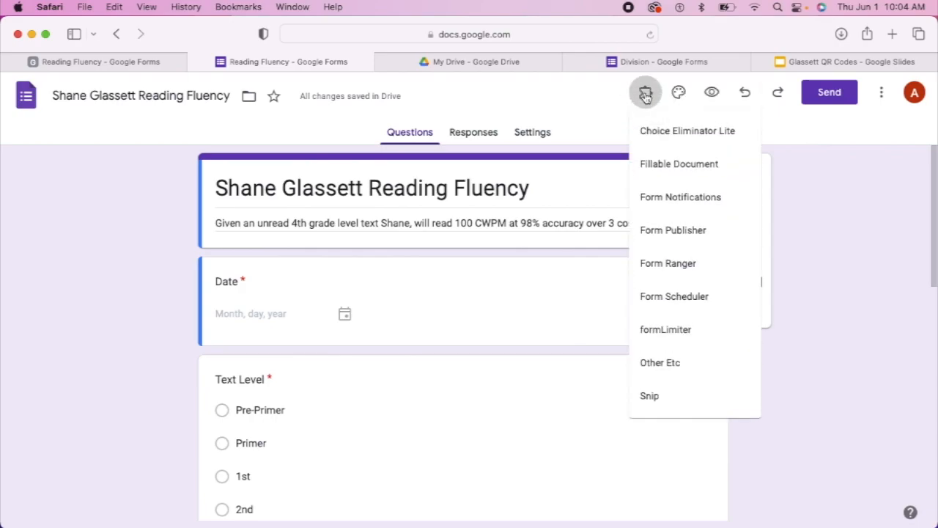
pyautogui.click(667, 233)
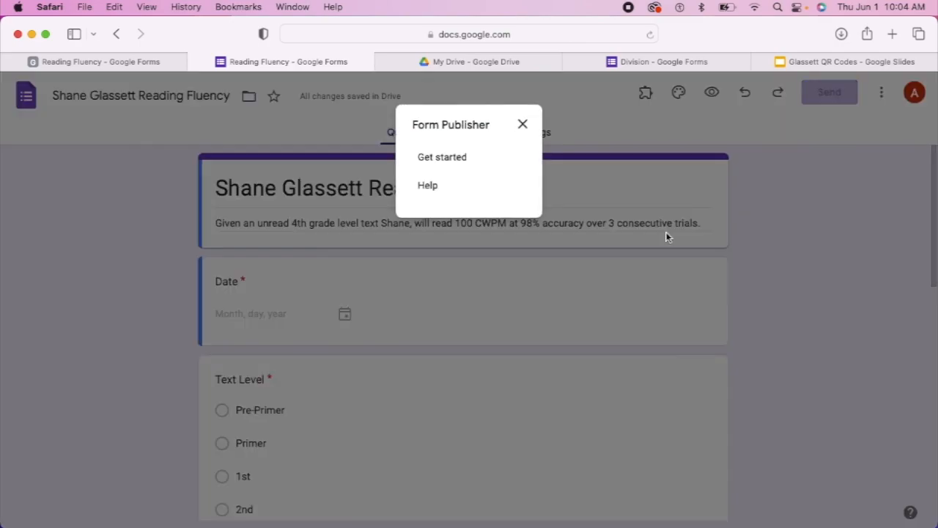
pyautogui.click(455, 162)
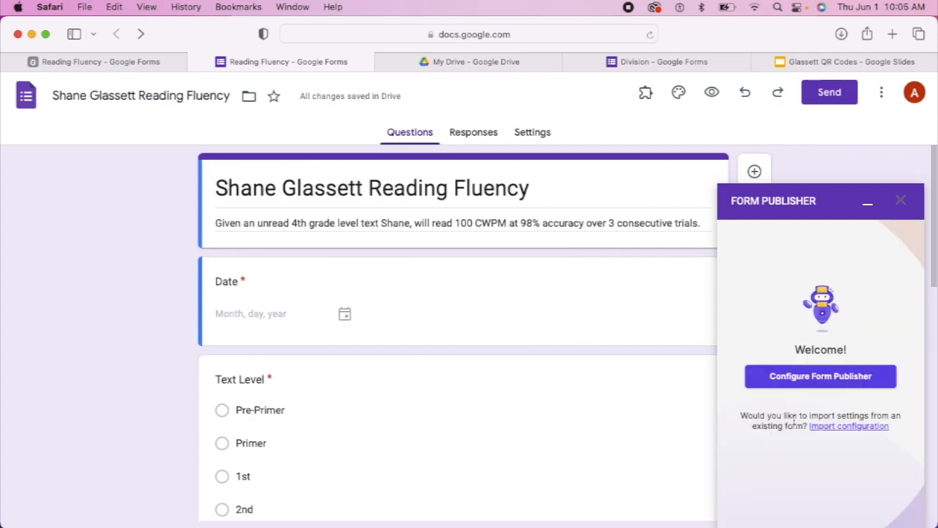
pyautogui.click(803, 378)
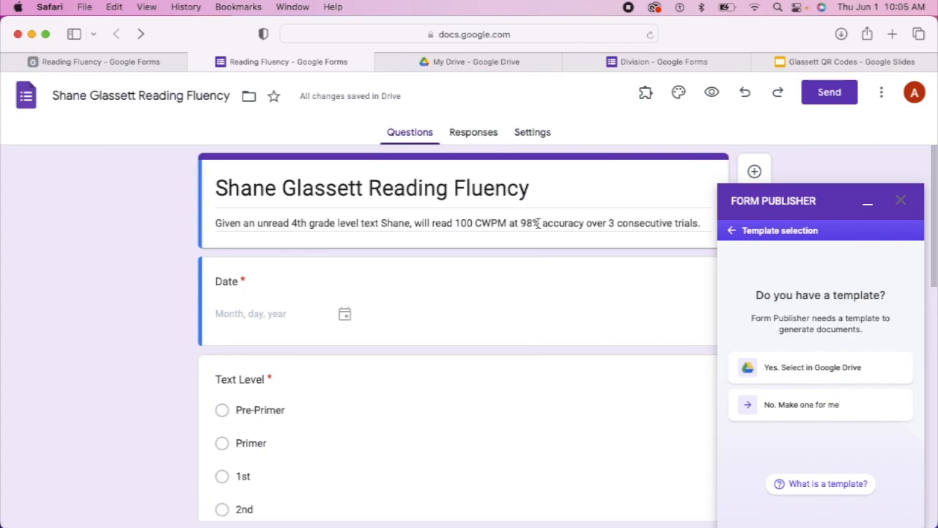
# In Drive, open the Form Publisher Templates folder and scroll down to the Reading Fluency template
pyautogui.click(534, 63)
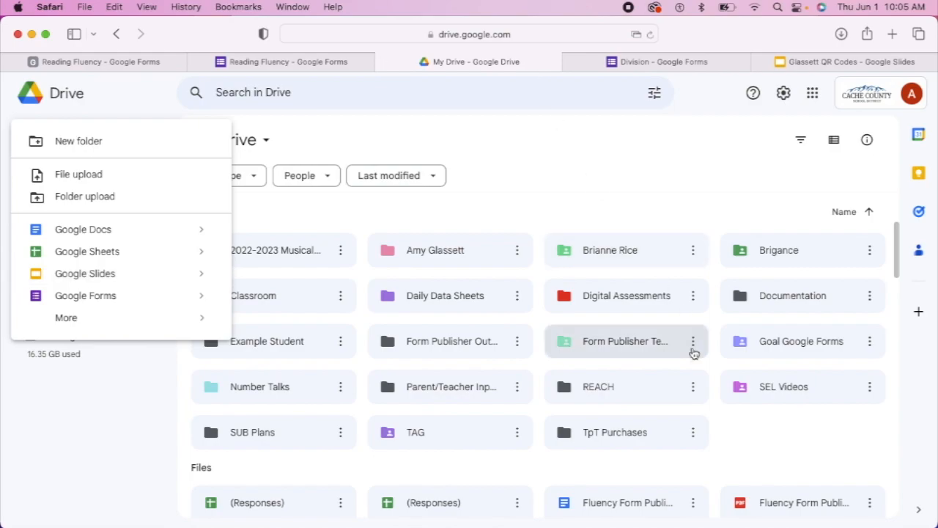
pyautogui.click(667, 351)
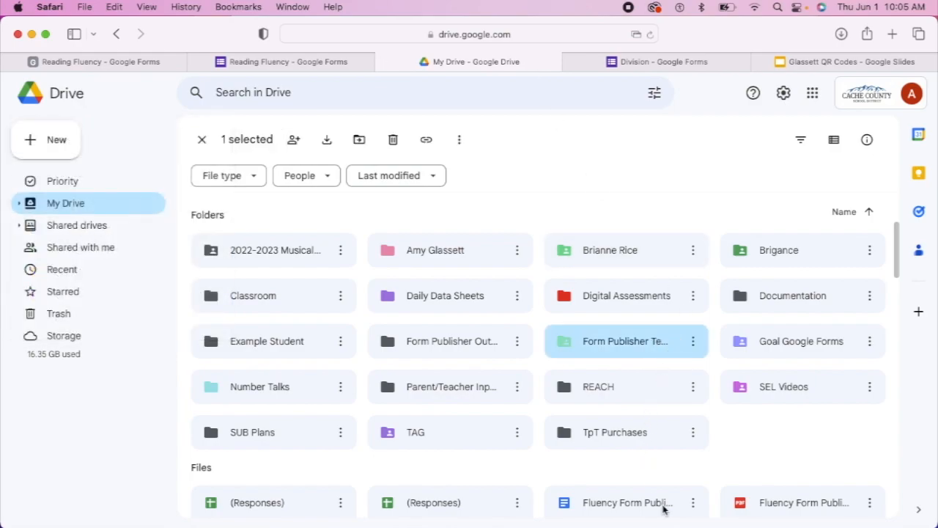
pyautogui.press('Return')
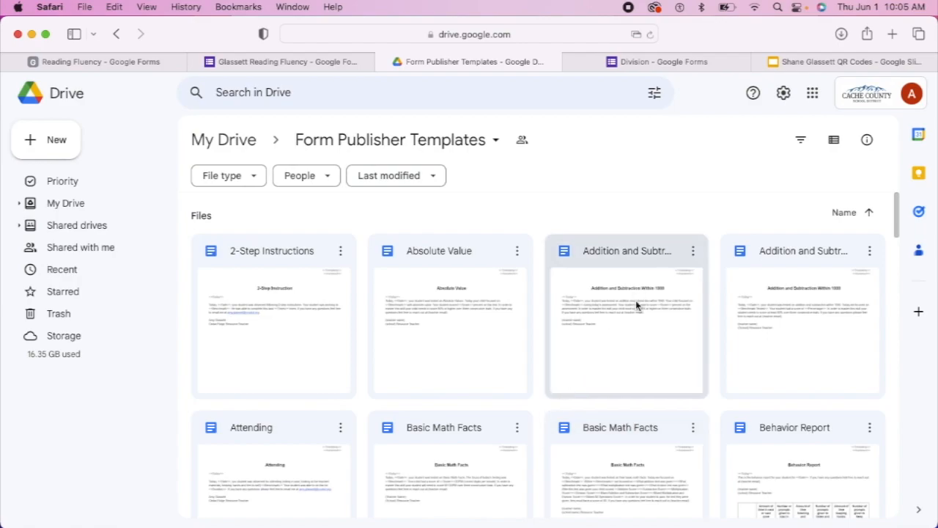
pyautogui.scroll(-5, 636, 323)
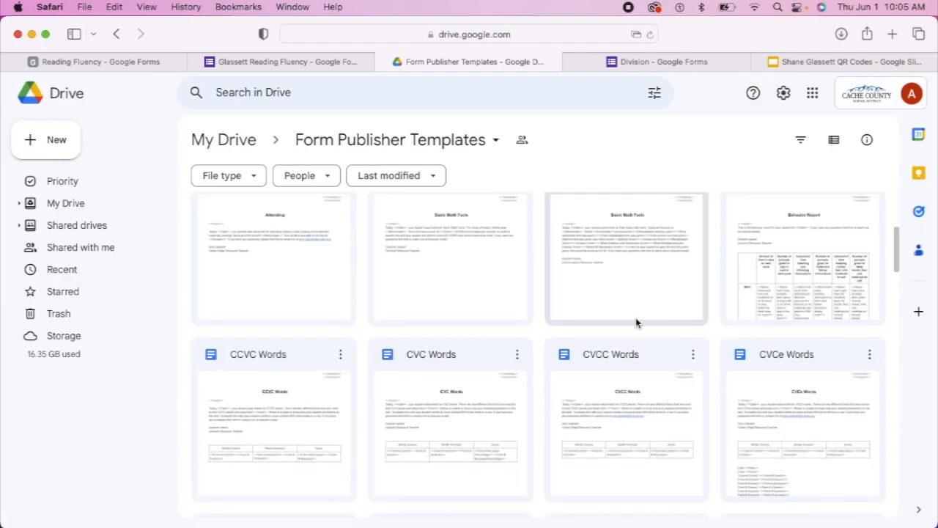
pyautogui.scroll(2, 635, 323)
pyautogui.scroll(-5, 635, 320)
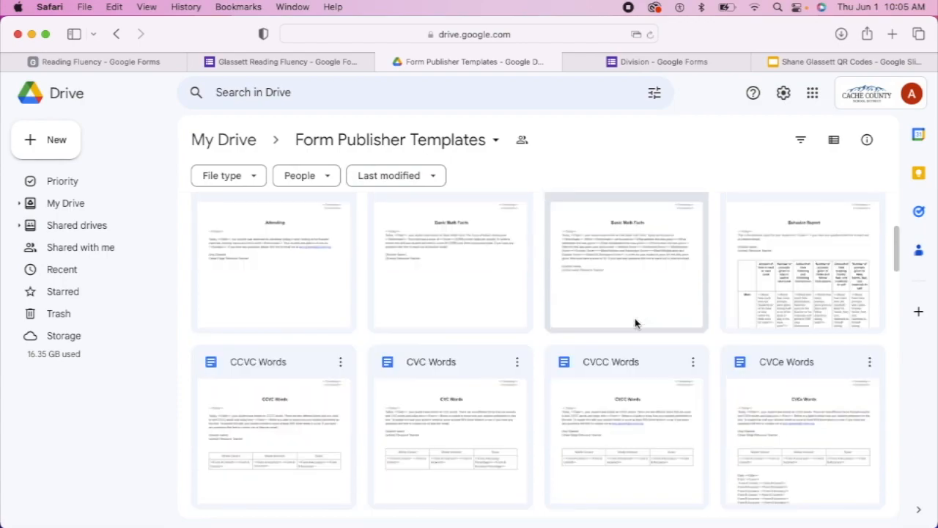
pyautogui.scroll(-2, 636, 322)
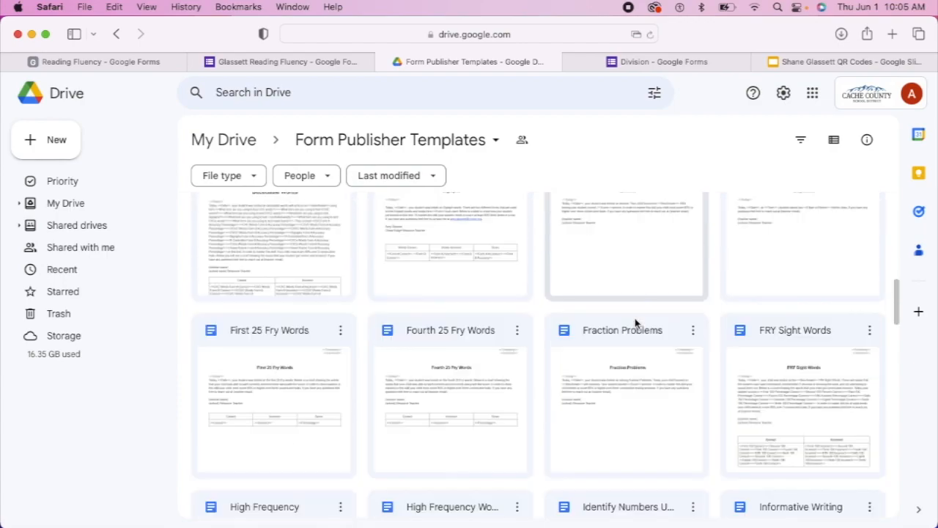
pyautogui.scroll(-3, 635, 323)
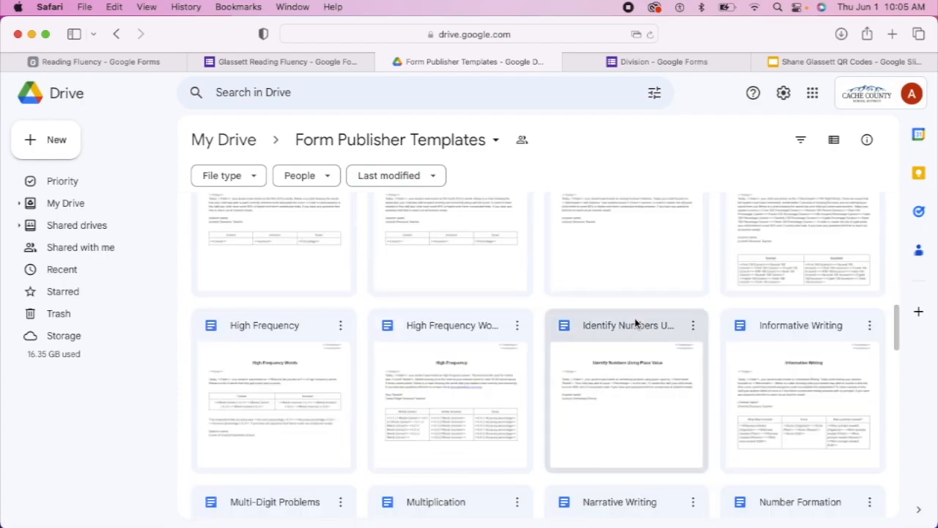
pyautogui.scroll(-3, 635, 323)
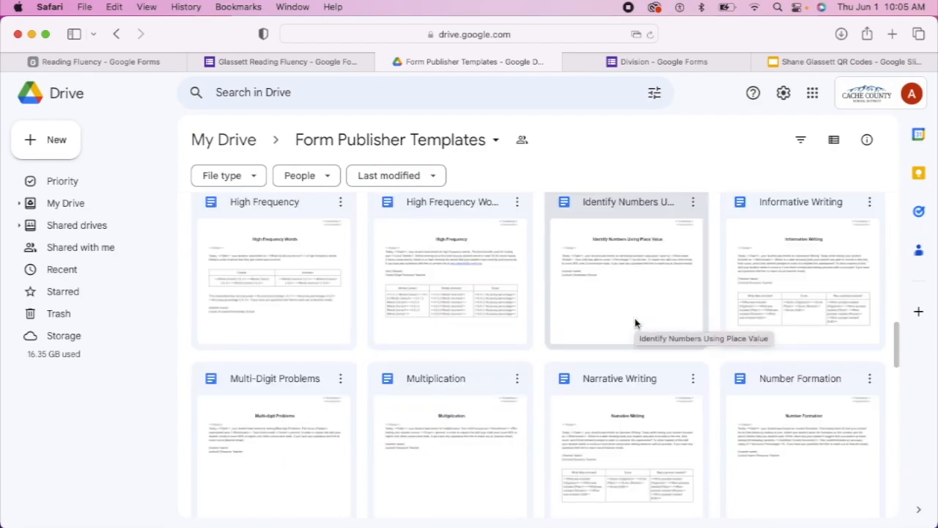
pyautogui.scroll(-3, 635, 322)
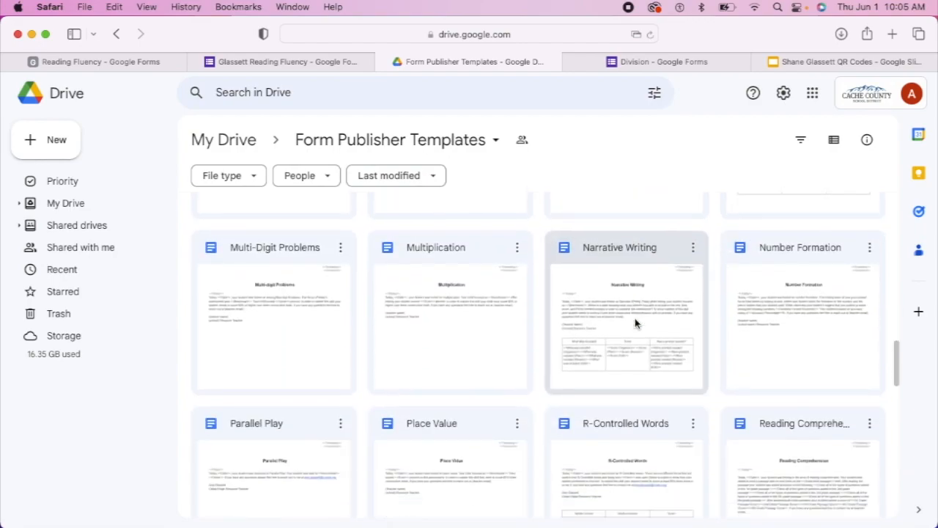
pyautogui.scroll(-1, 635, 323)
pyautogui.scroll(-2, 635, 322)
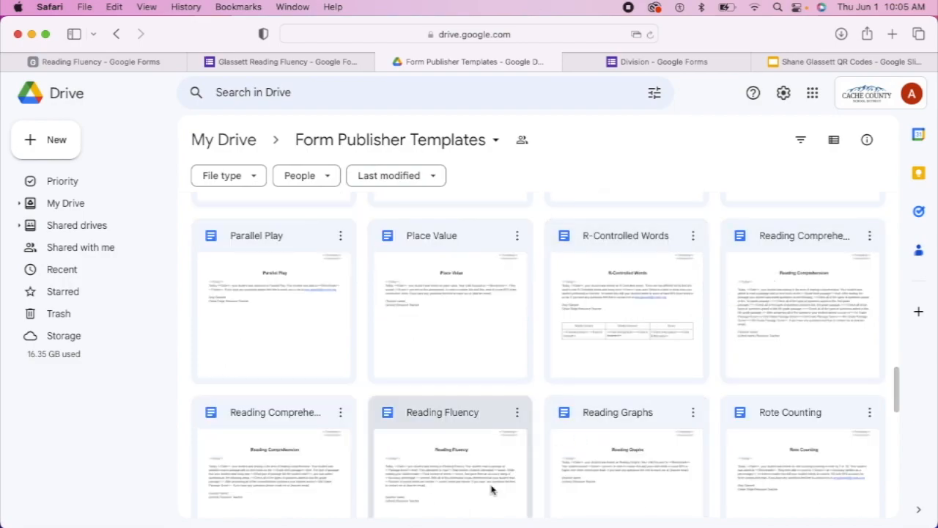
# Open the Reading Fluency template in Google Docs to review it, then go back to the form
pyautogui.click(485, 427)
pyautogui.doubleClick(485, 425)
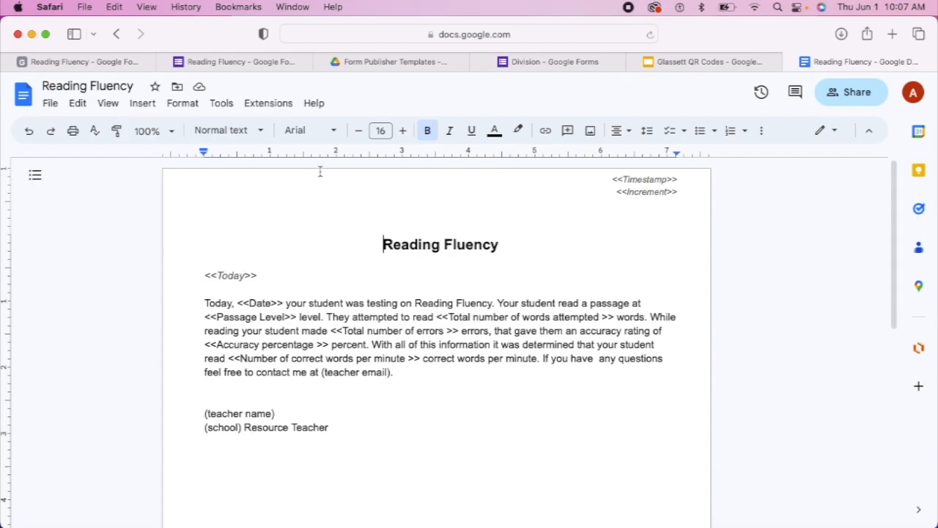
pyautogui.click(270, 66)
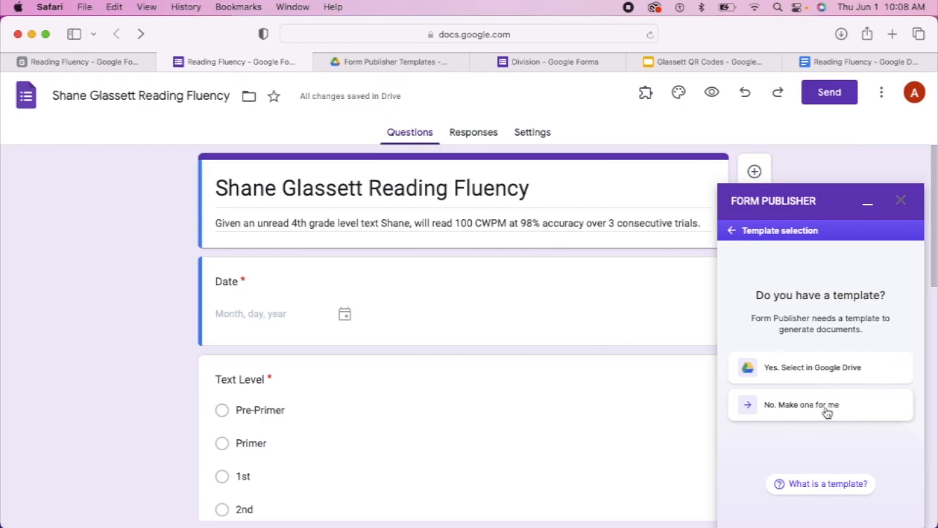
# Have Form Publisher make a new template in Google Docs format
pyautogui.click(827, 412)
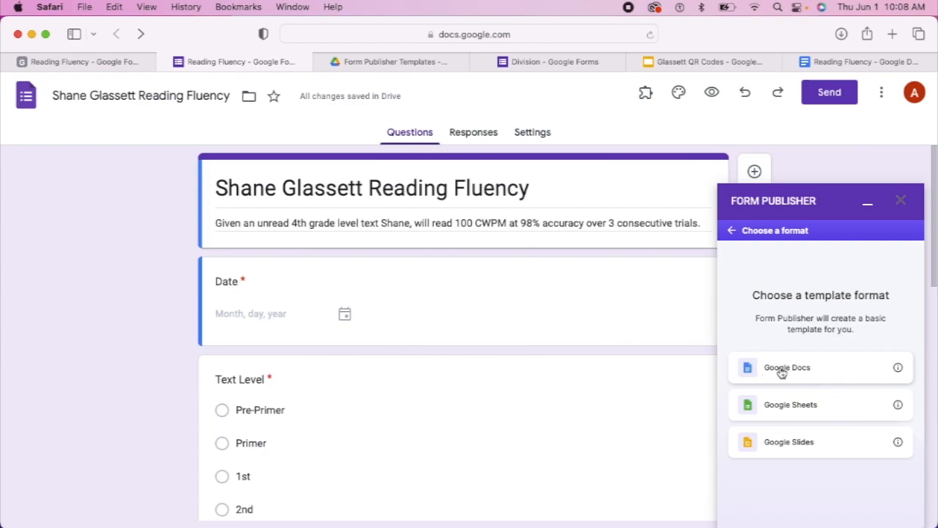
pyautogui.click(782, 373)
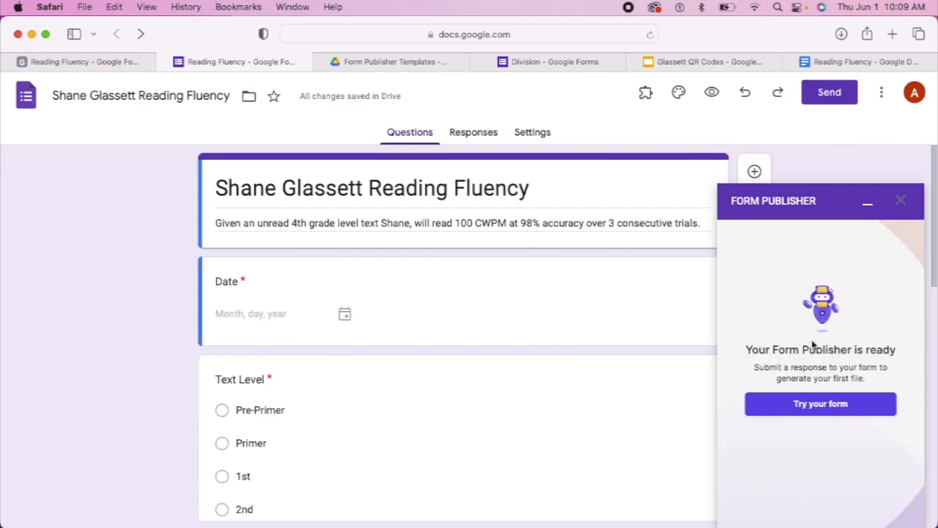
# Go through Form Publisher's settings to Template and markers, then edit the selected template
pyautogui.click(827, 405)
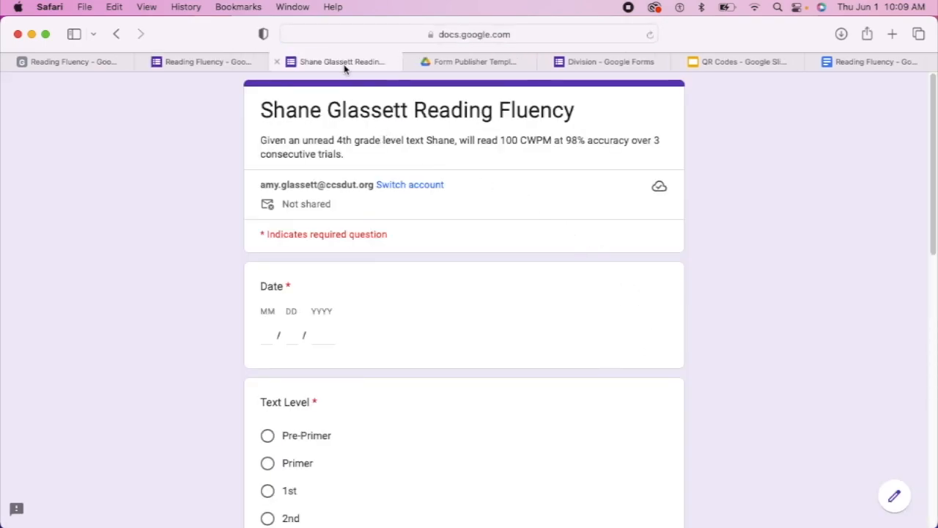
pyautogui.click(228, 67)
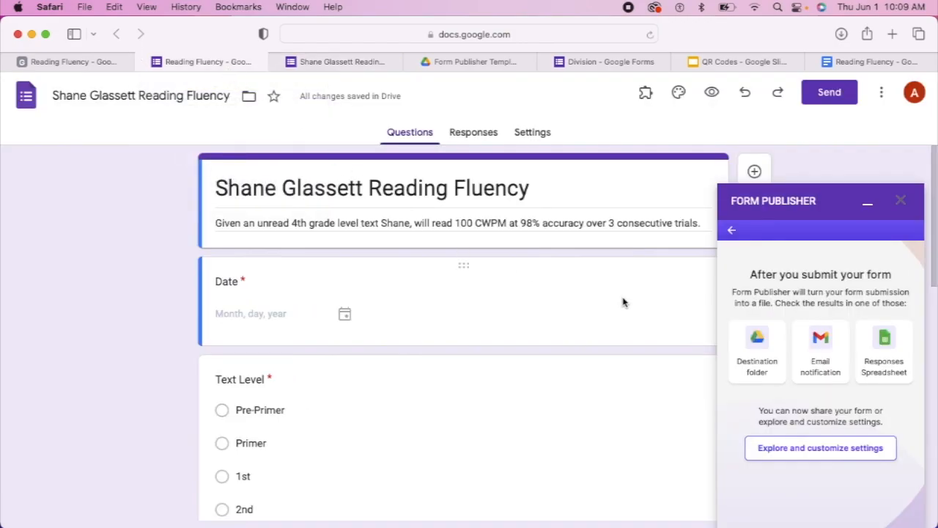
pyautogui.click(831, 451)
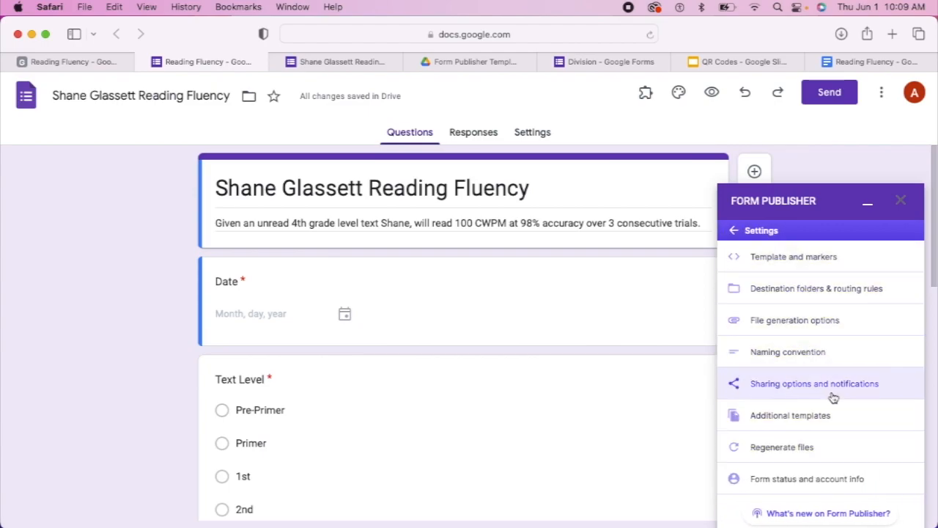
pyautogui.click(738, 234)
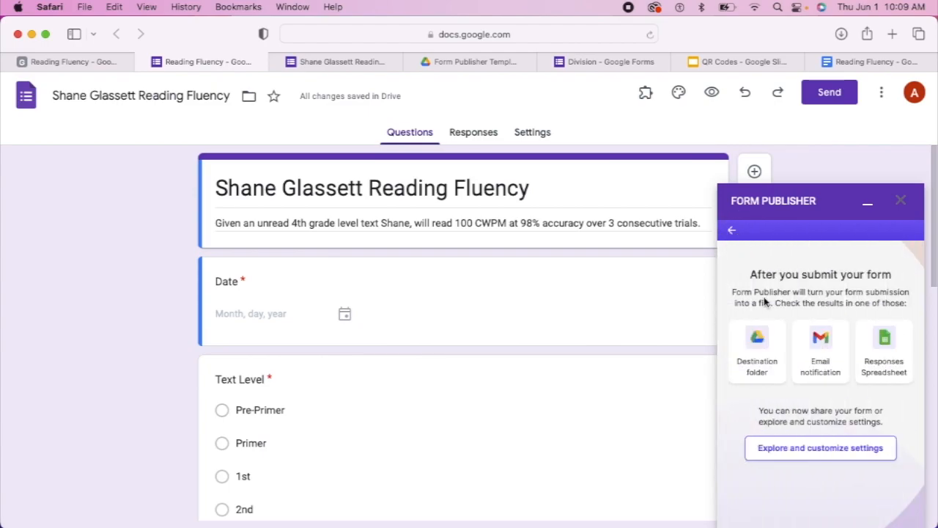
pyautogui.click(793, 458)
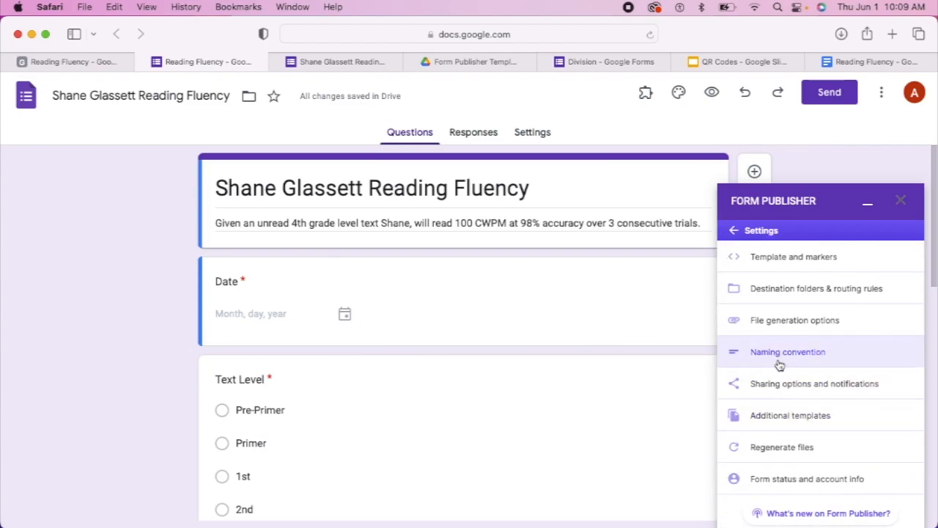
pyautogui.click(801, 272)
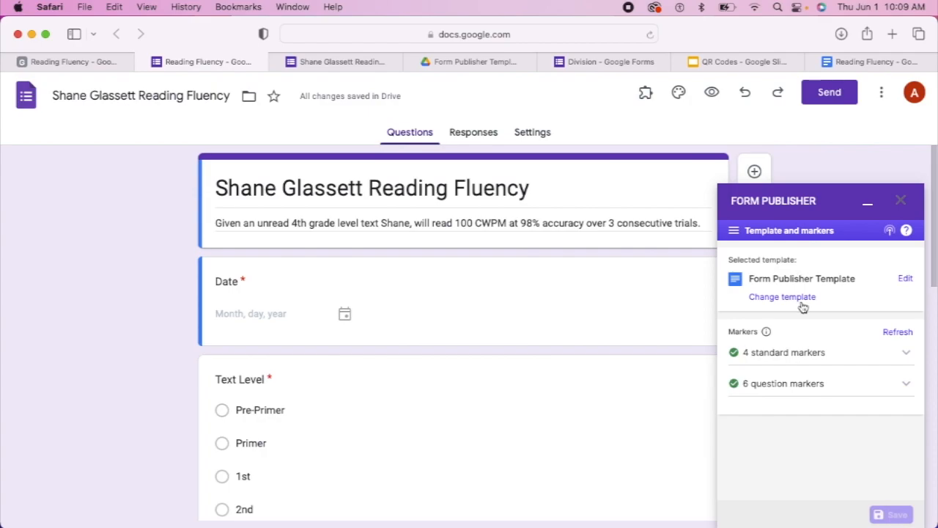
pyautogui.click(905, 280)
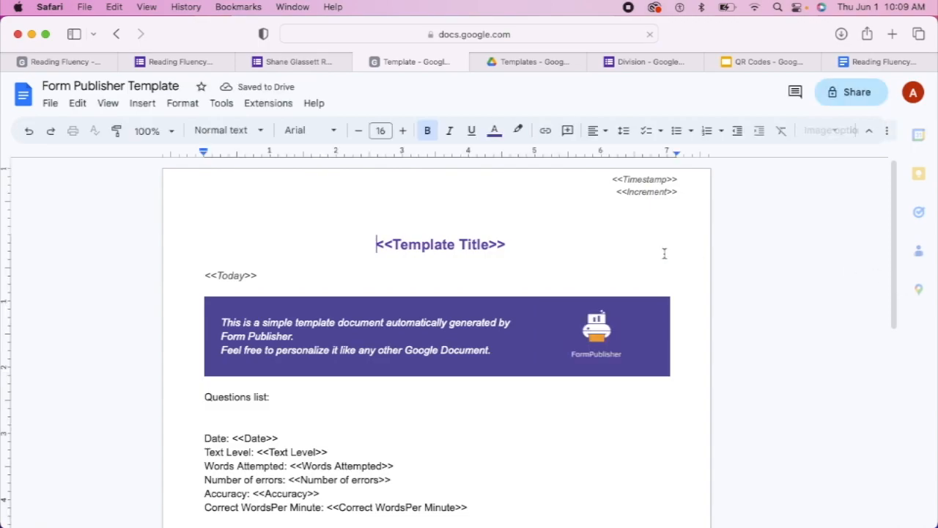
# Replace the <<Template Title>> placeholder with 'Reading Fluency'
pyautogui.scroll(-3, 582, 301)
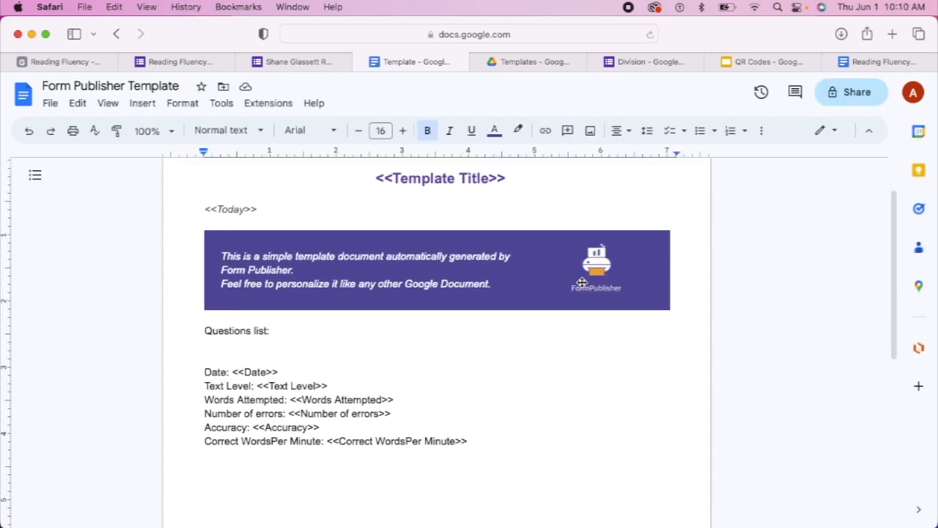
pyautogui.scroll(1, 570, 327)
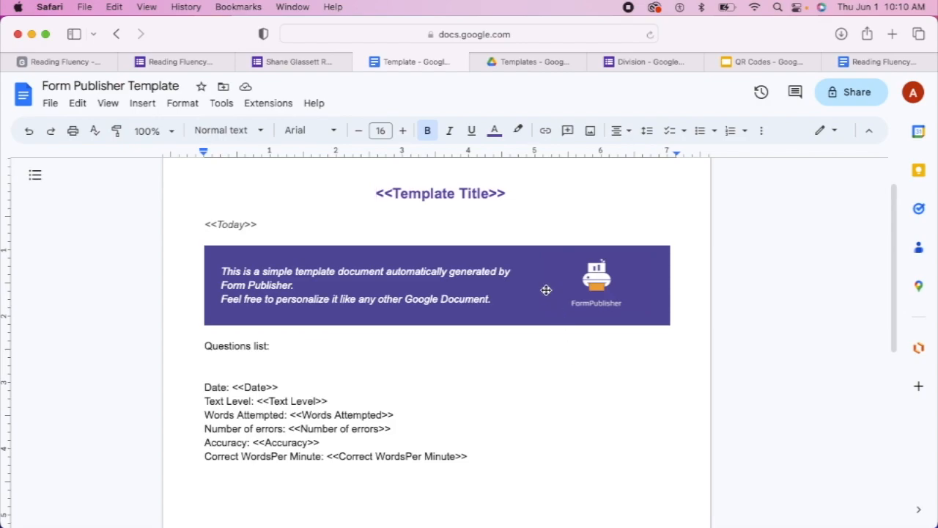
pyautogui.moveTo(513, 193); pyautogui.dragTo(374, 193)
pyautogui.write('R')
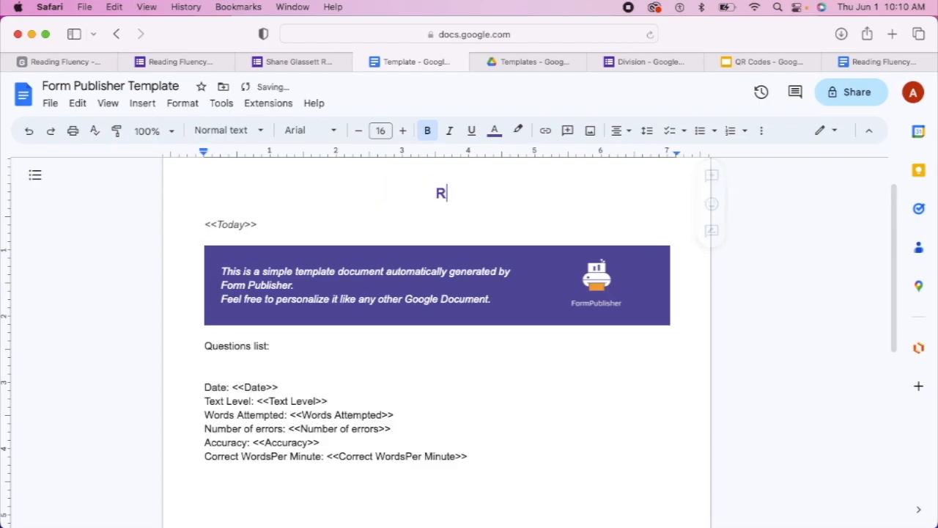
pyautogui.write('eading ')
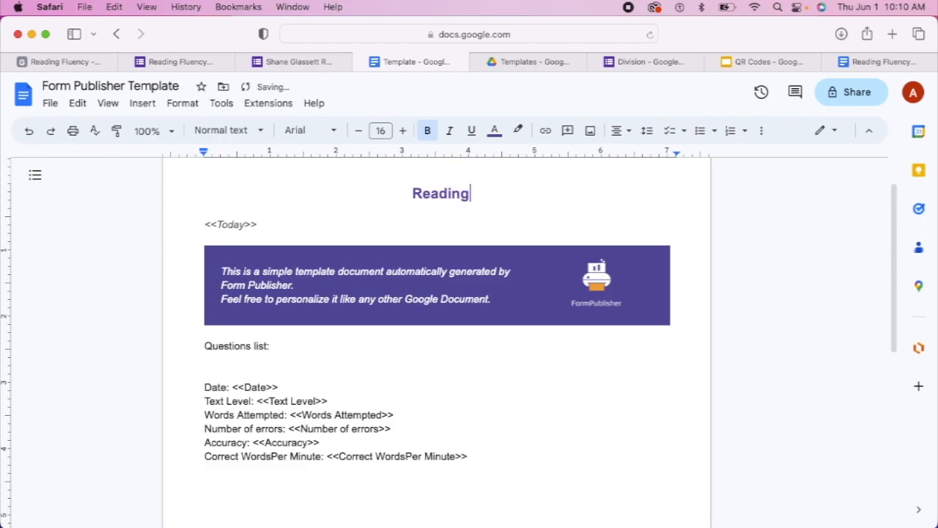
pyautogui.write('Fl')
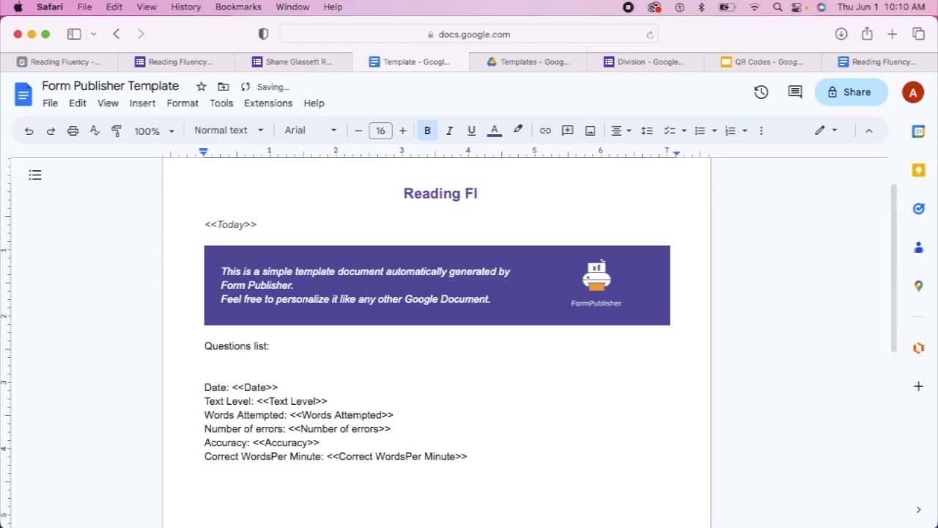
pyautogui.write('uency')
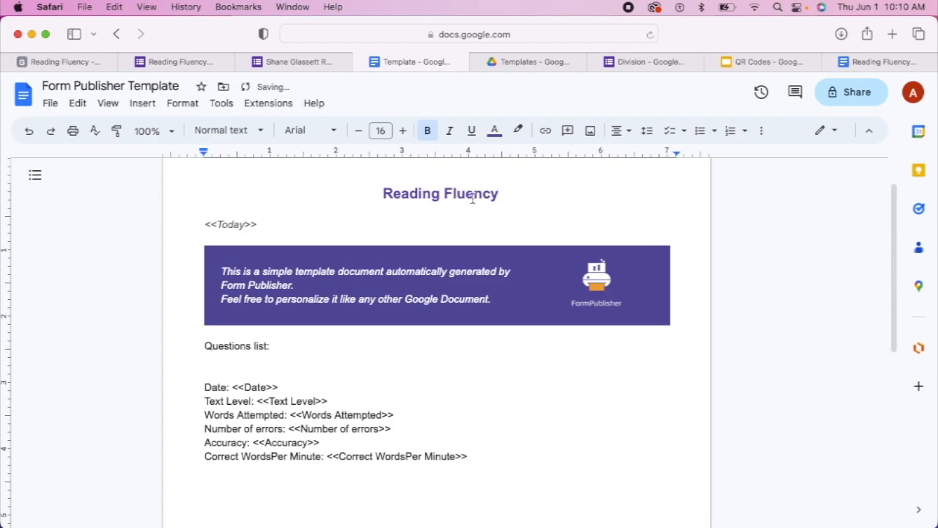
# Change the Reading Fluency title's text color from purple to black
pyautogui.moveTo(503, 194); pyautogui.dragTo(357, 195)
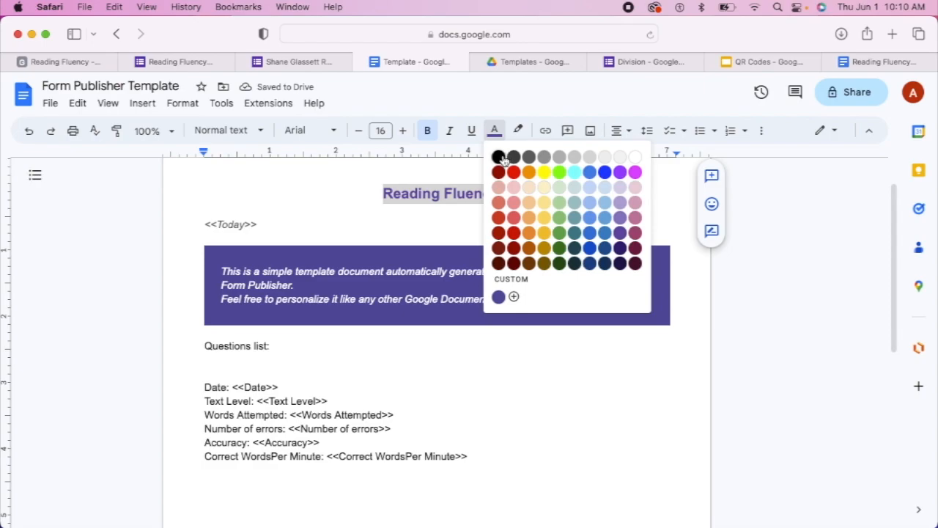
pyautogui.click(498, 156)
pyautogui.click(355, 226)
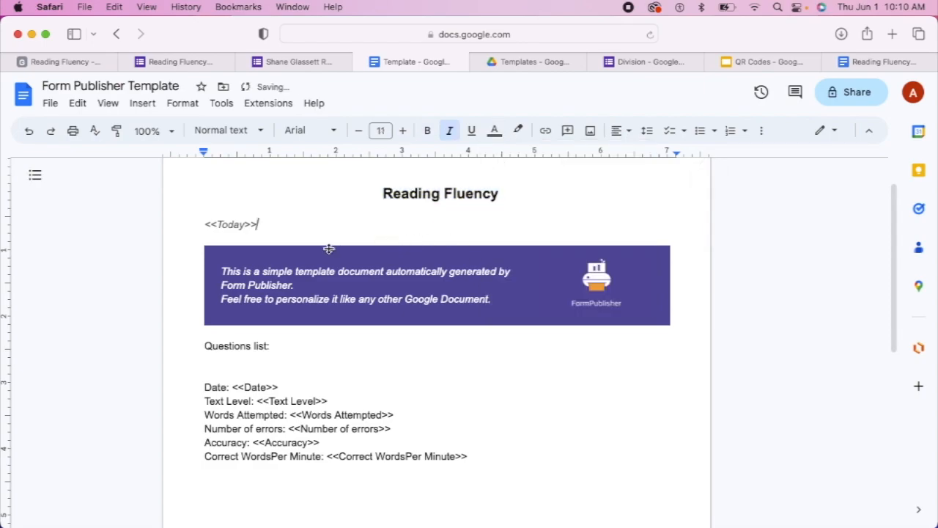
# Delete the purple banner's description text and the FormPublisher logo image
pyautogui.click(221, 258)
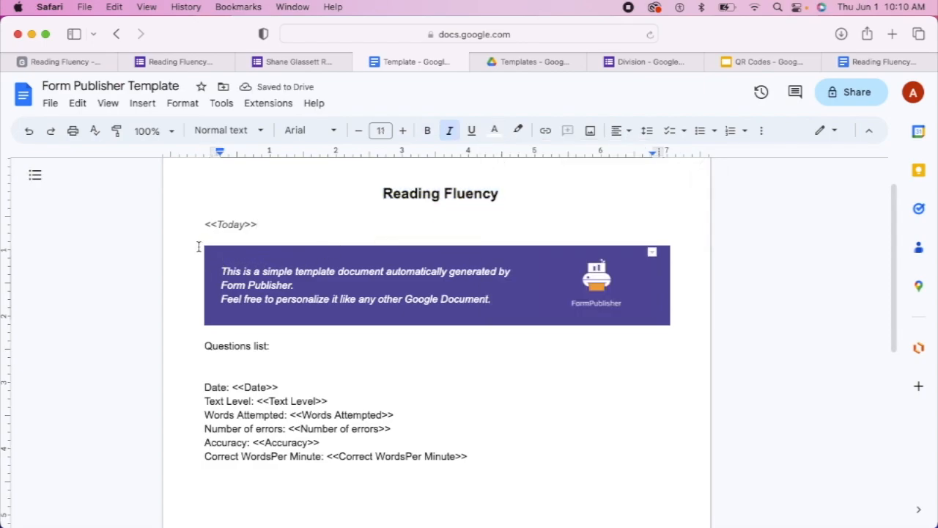
pyautogui.moveTo(199, 247); pyautogui.dragTo(388, 274)
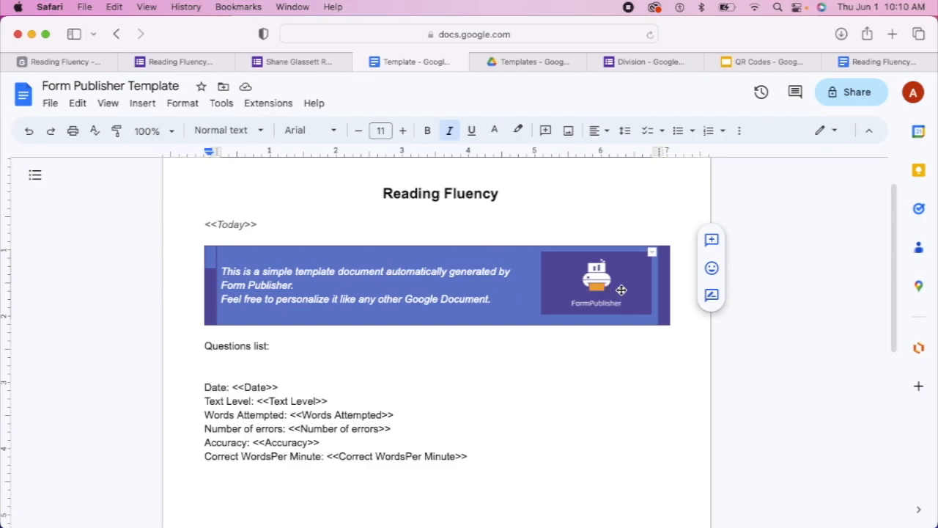
pyautogui.press('BackSpace')
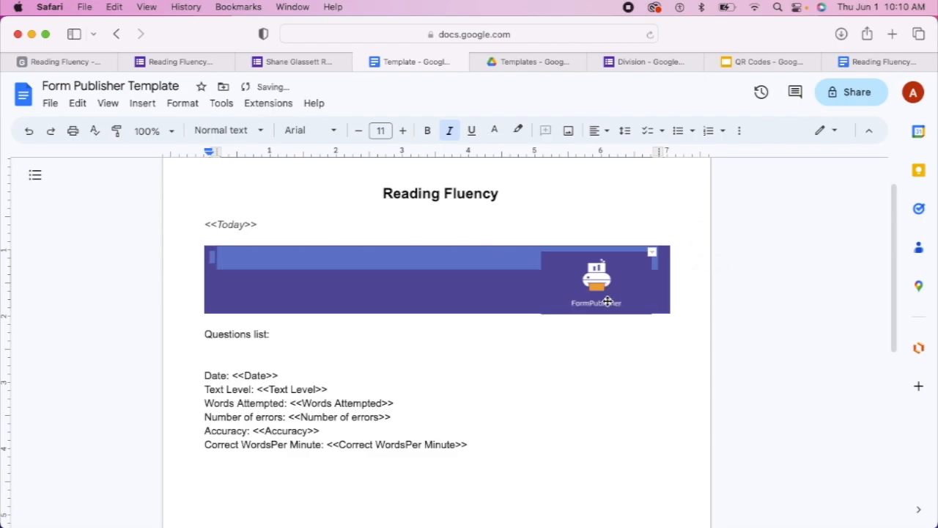
pyautogui.click(608, 293)
pyautogui.press('BackSpace')
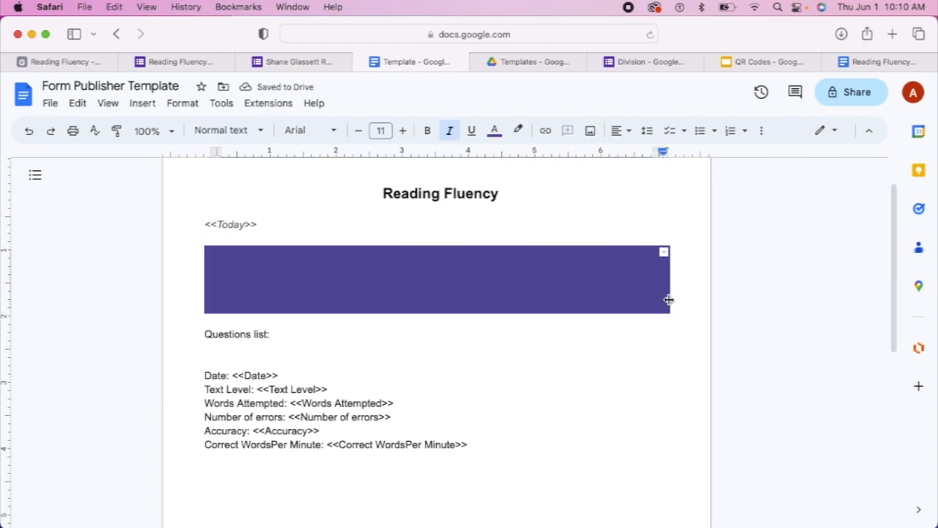
# Delete the empty banner along with the 'Questions list:' heading
pyautogui.click(670, 308)
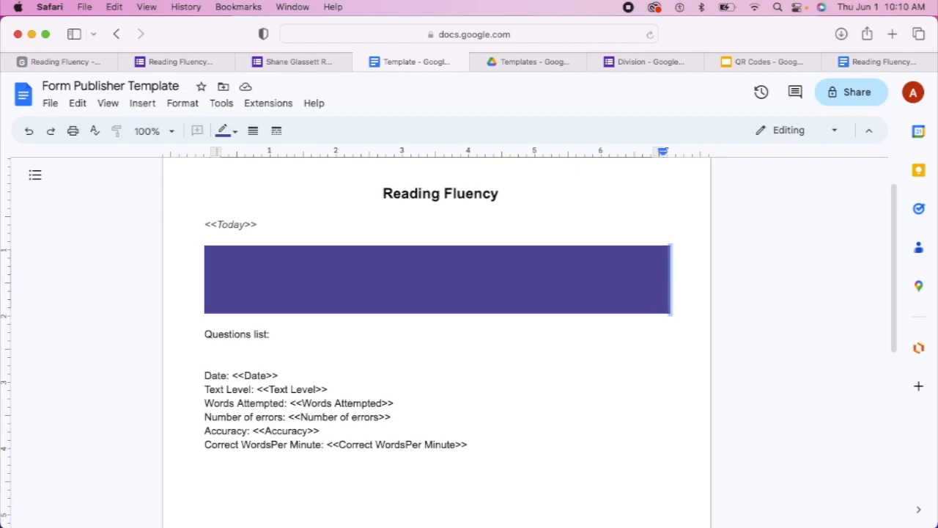
pyautogui.click(651, 301)
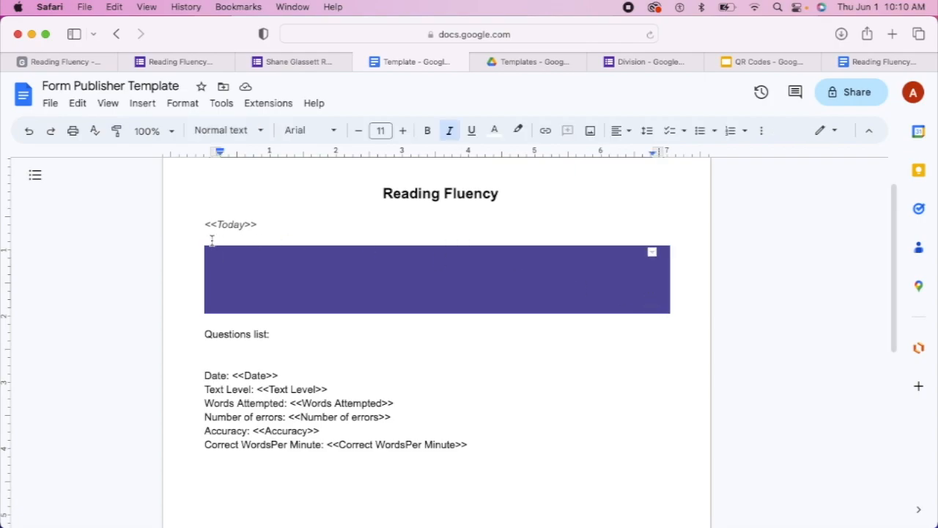
pyautogui.moveTo(200, 243); pyautogui.dragTo(357, 331)
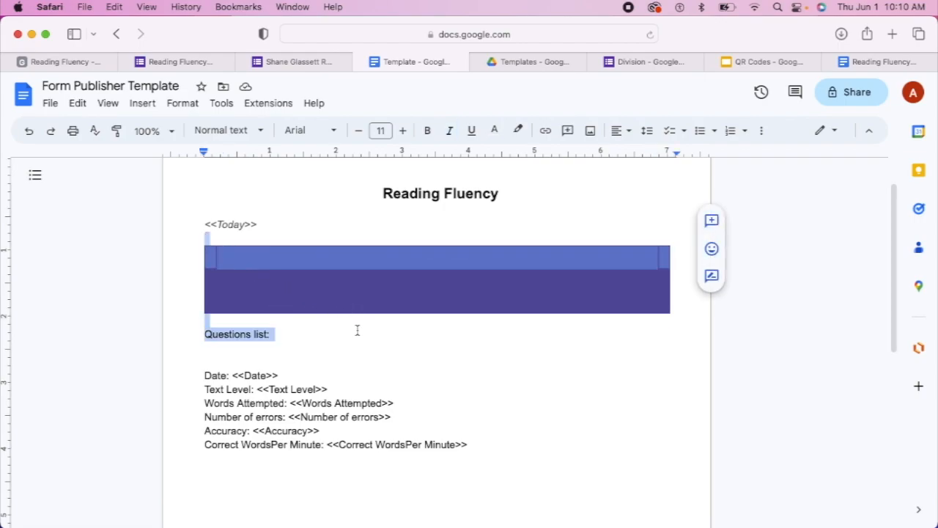
pyautogui.press('BackSpace')
pyautogui.press('BackSpace')
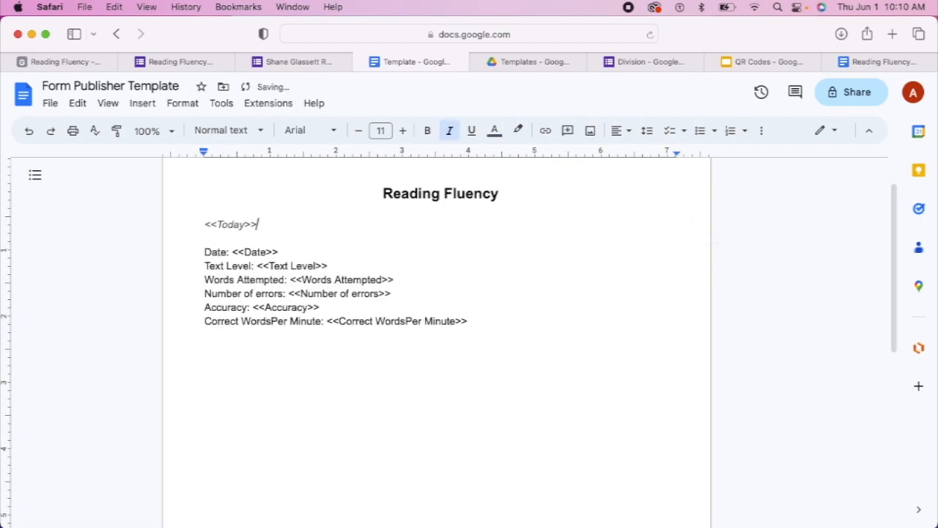
# Add a new line below the <<Today>> marker starting with 'Today'
pyautogui.click(219, 239)
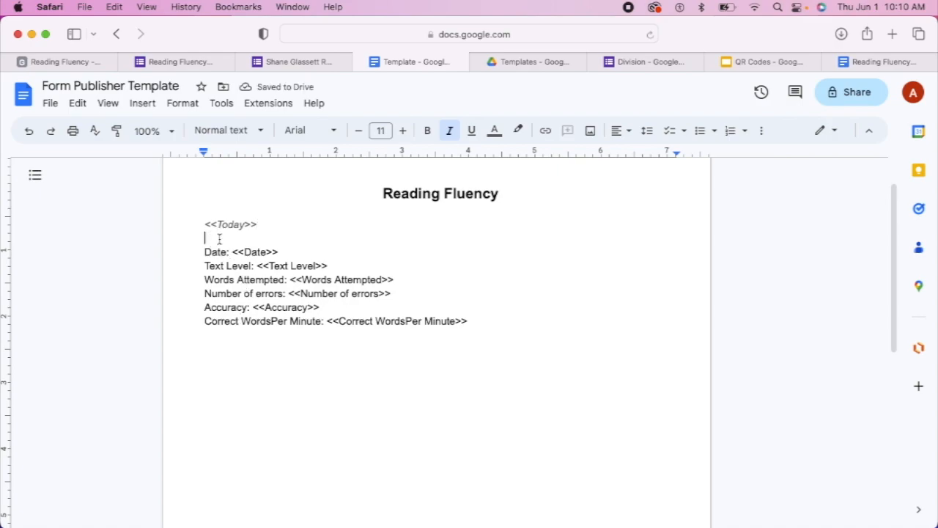
pyautogui.press('Return')
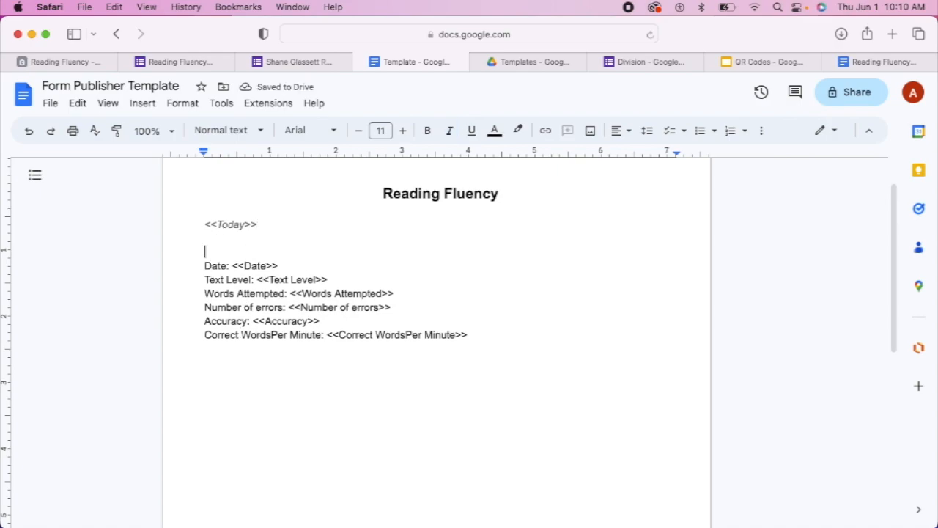
pyautogui.write('Today,')
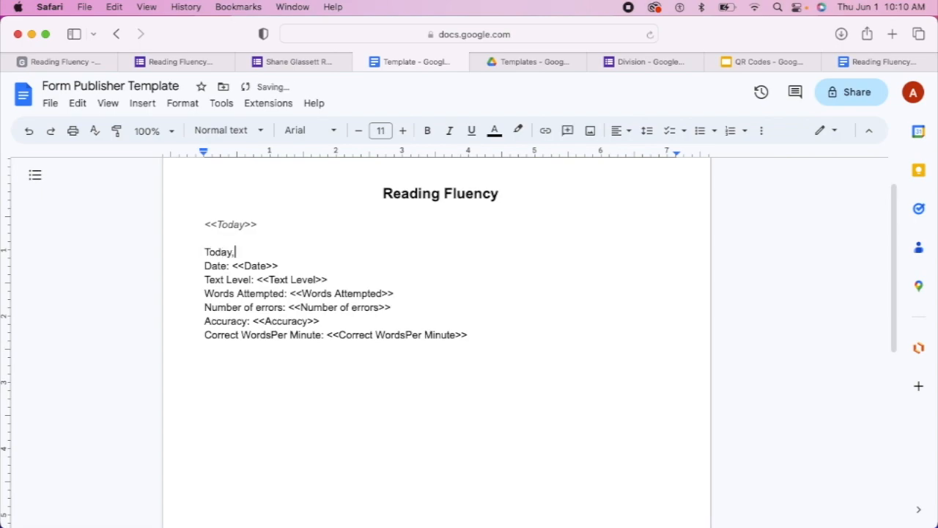
# Copy the <<Date>> marker after 'Today,' and delete the separate 'Date: <<Date>>' line
pyautogui.click(279, 265)
pyautogui.moveTo(278, 265); pyautogui.dragTo(229, 270)
pyautogui.rightClick(241, 266)
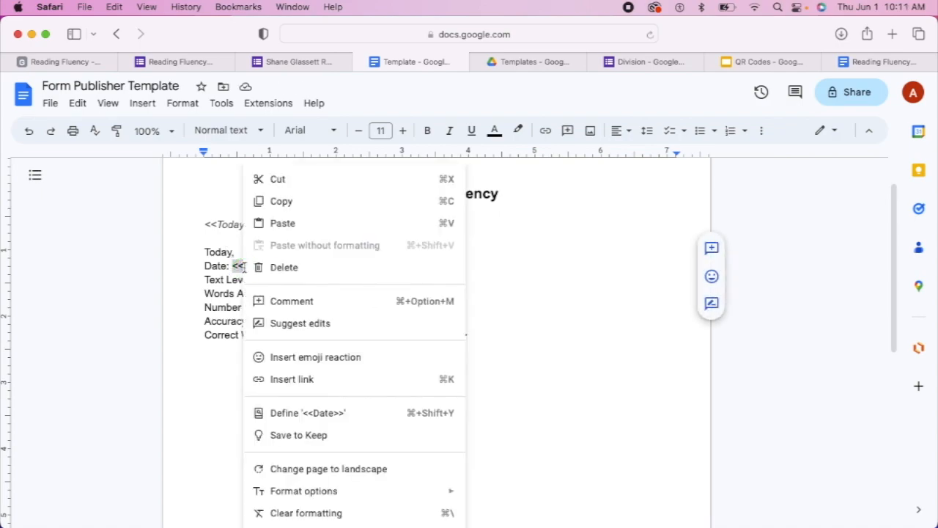
pyautogui.click(282, 201)
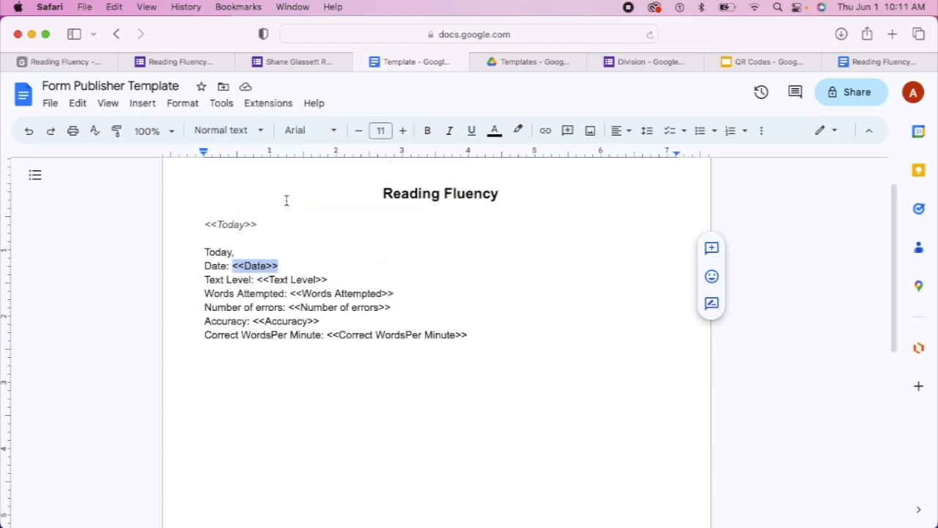
pyautogui.click(247, 253)
pyautogui.rightClick(245, 250)
pyautogui.click(285, 302)
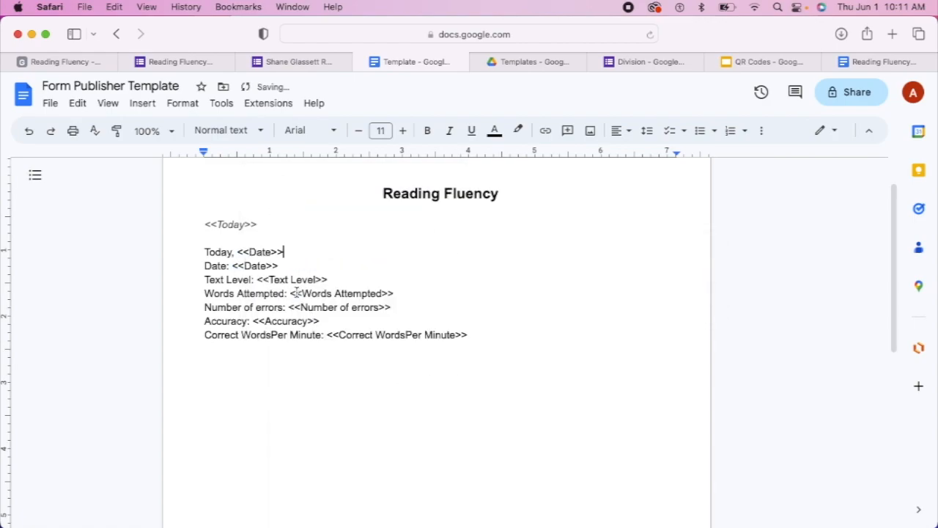
pyautogui.moveTo(283, 269); pyautogui.dragTo(188, 265)
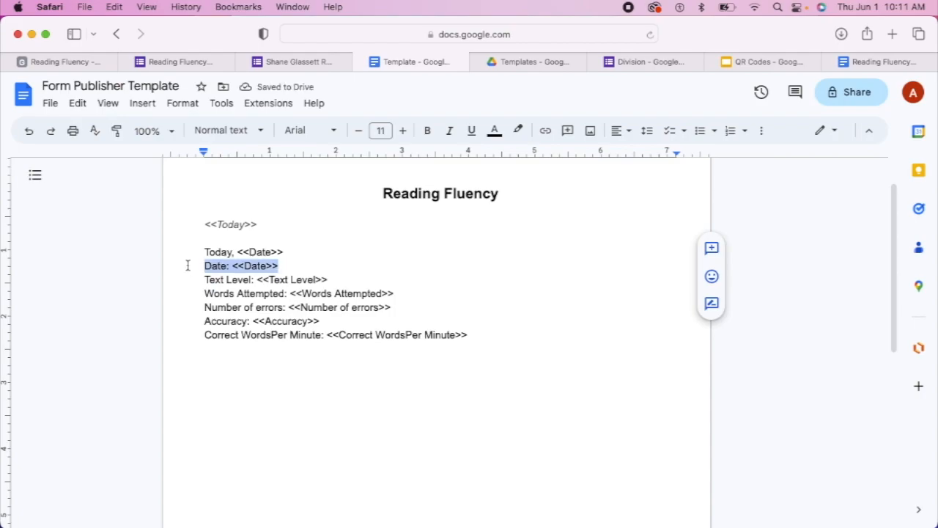
pyautogui.press('BackSpace')
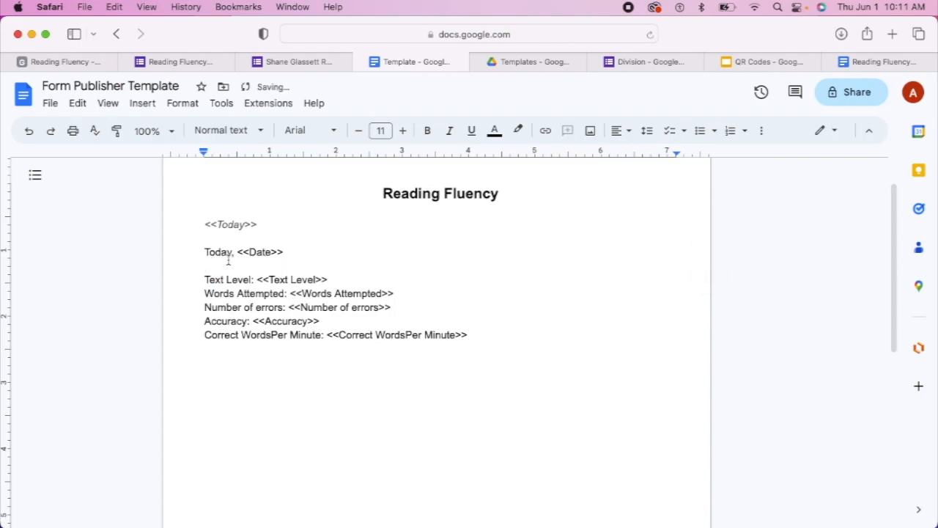
# After <<Date>>, type ', your student was tested in the area of reading fluency. Your student attempted to read a'
pyautogui.click(291, 251)
pyautogui.write(', yur student')
pyautogui.press('BackSpace')
pyautogui.press('BackSpace')
pyautogui.press('BackSpace')
pyautogui.press('BackSpace')
pyautogui.press('BackSpace')
pyautogui.press('BackSpace')
pyautogui.press('BackSpace')
pyautogui.press('BackSpace')
pyautogui.press('BackSpace')
pyautogui.write('our student was tested in th')
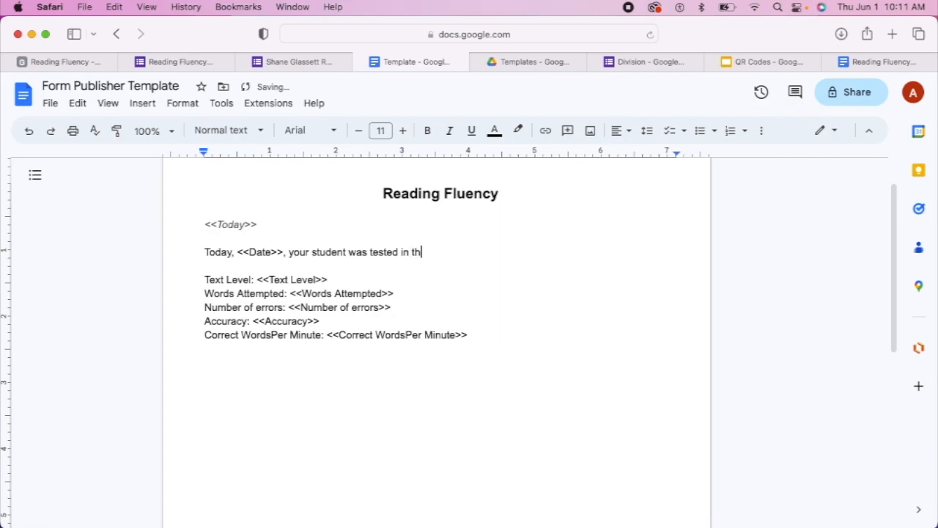
pyautogui.write('e area')
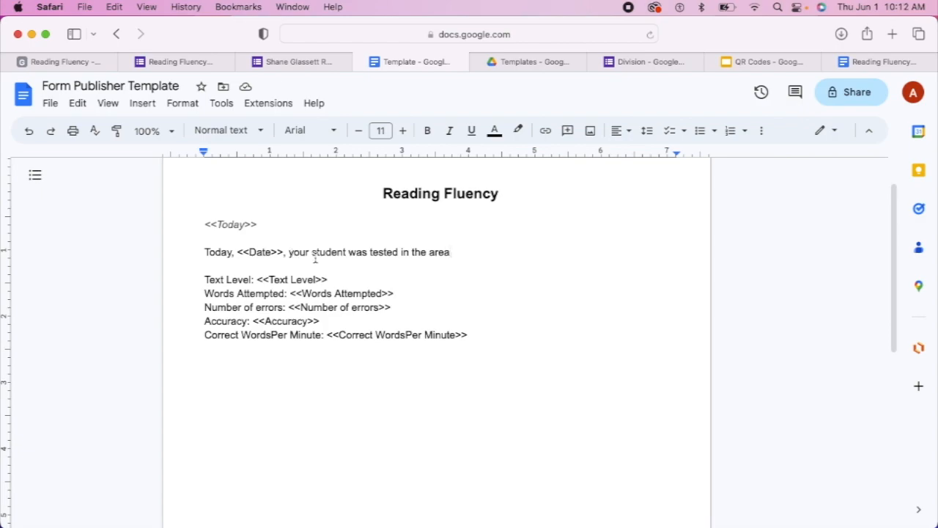
pyautogui.write('of reading ')
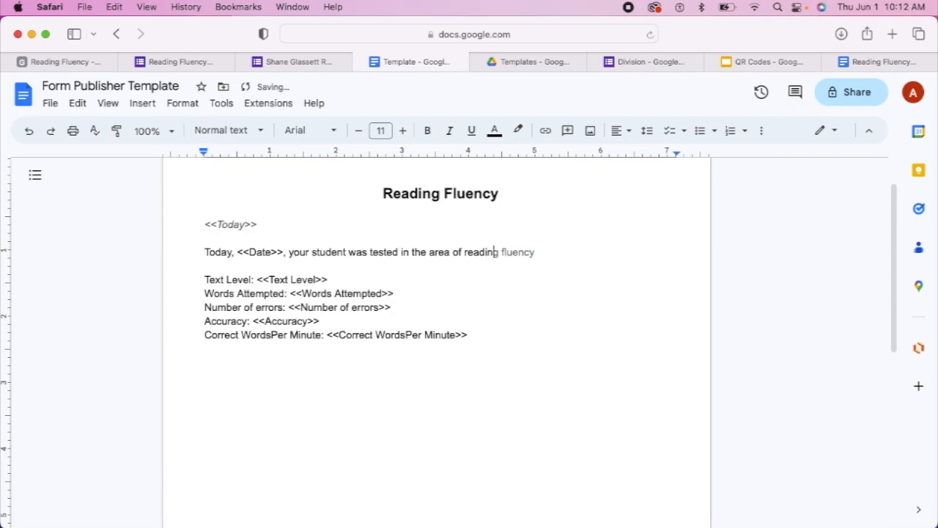
pyautogui.write('flue')
pyautogui.write('c')
pyautogui.press('BackSpace')
pyautogui.press('BackSpace')
pyautogui.write('ency')
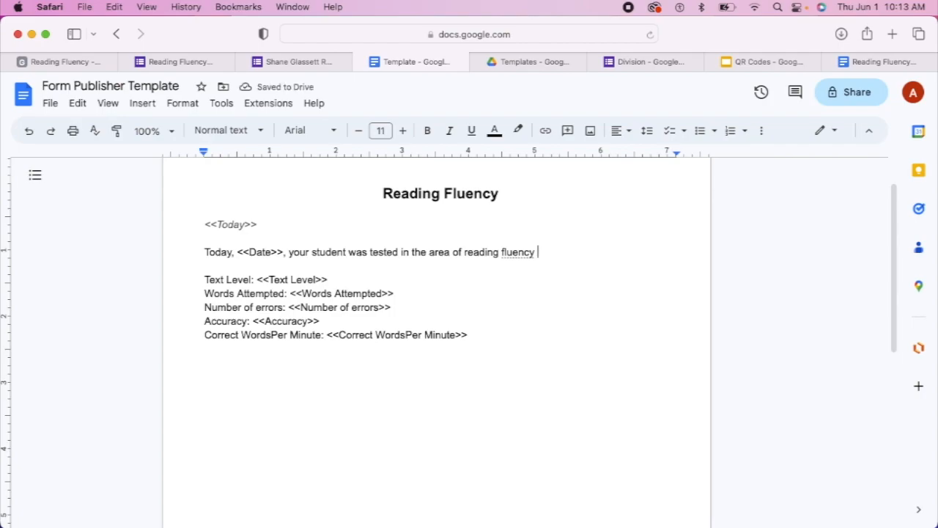
pyautogui.press('BackSpace')
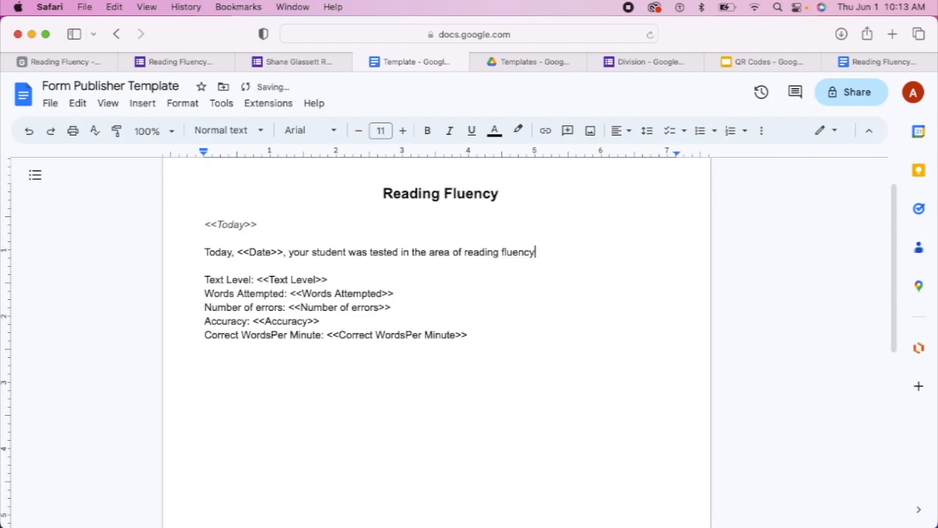
pyautogui.write('. Your')
pyautogui.write(' student a')
pyautogui.write('ttempted to')
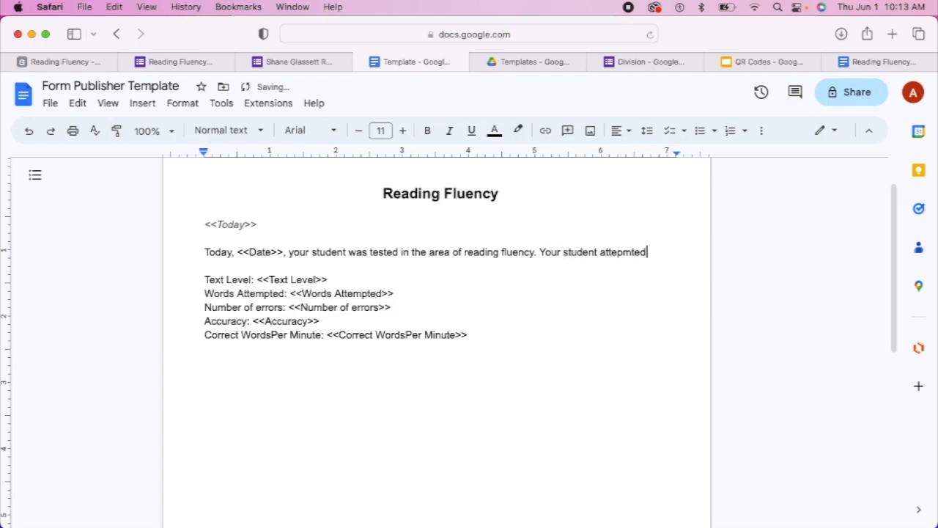
pyautogui.write(' read')
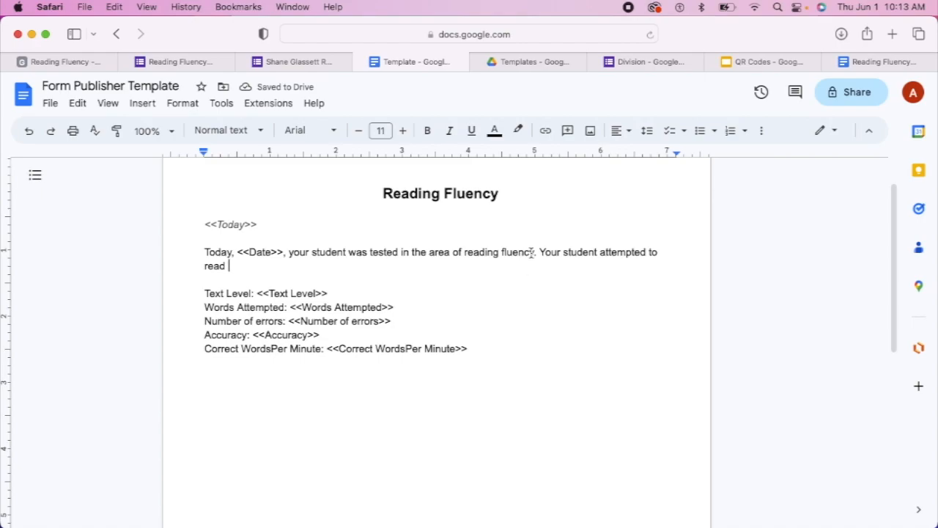
pyautogui.press('BackSpace')
pyautogui.press('BackSpace')
pyautogui.press('BackSpace')
pyautogui.press('BackSpace')
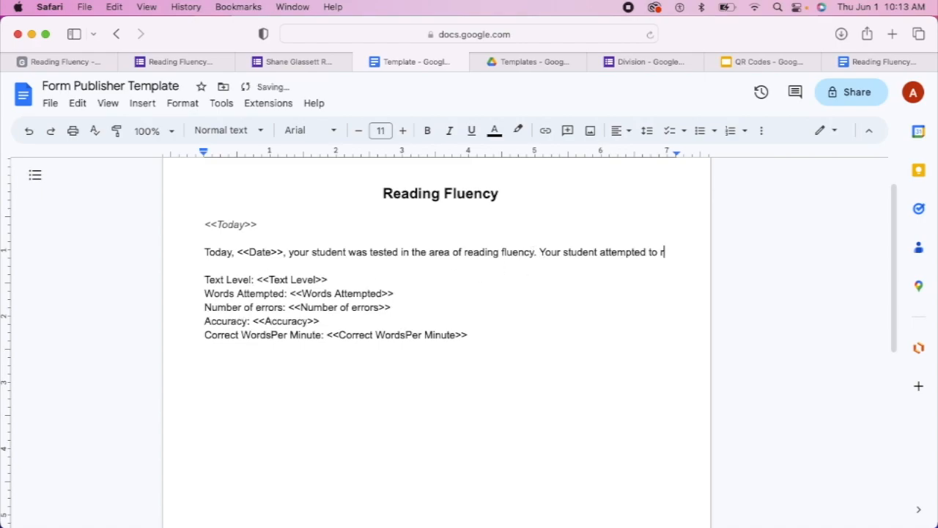
pyautogui.write('eat a')
pyautogui.press('BackSpace')
pyautogui.press('BackSpace')
pyautogui.press('BackSpace')
pyautogui.write('aa')
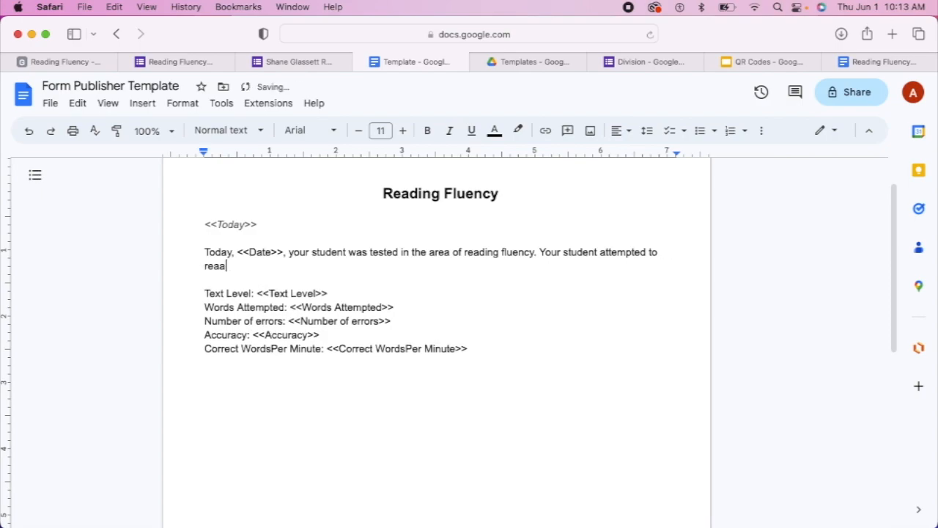
pyautogui.press('BackSpace')
pyautogui.write('d a')
# Insert a copy of the <<Text Level>> placeholder after 'read a', followed by 'text and read'
pyautogui.moveTo(341, 293); pyautogui.dragTo(258, 291)
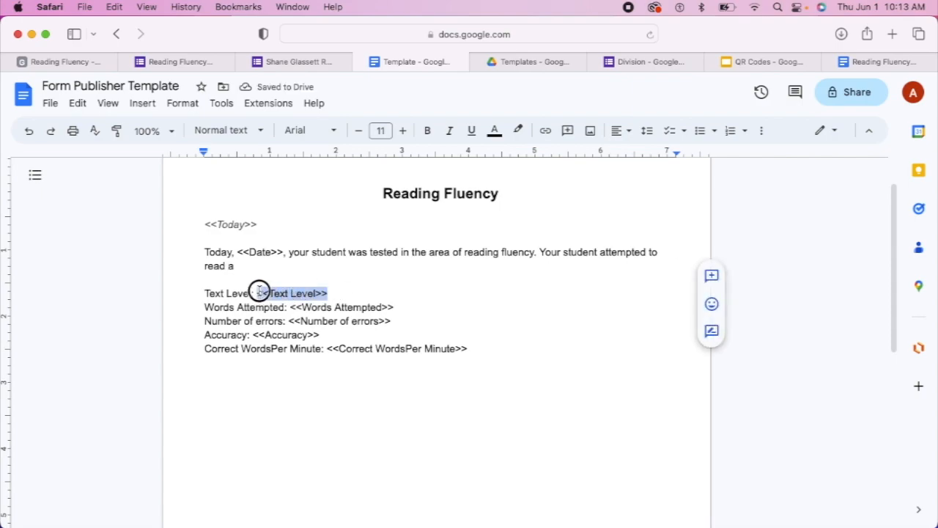
pyautogui.rightClick(267, 296)
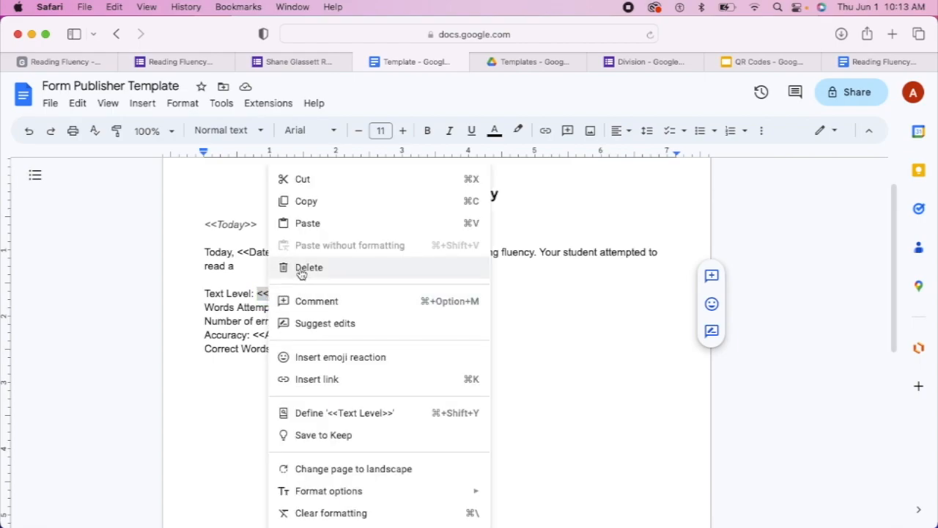
pyautogui.click(300, 200)
pyautogui.click(252, 268)
pyautogui.rightClick(252, 267)
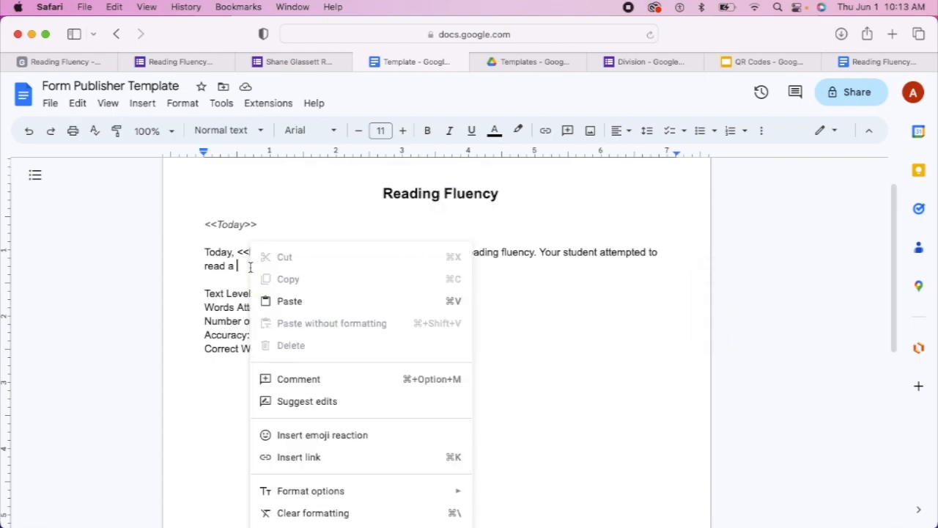
pyautogui.click(278, 299)
pyautogui.write('text')
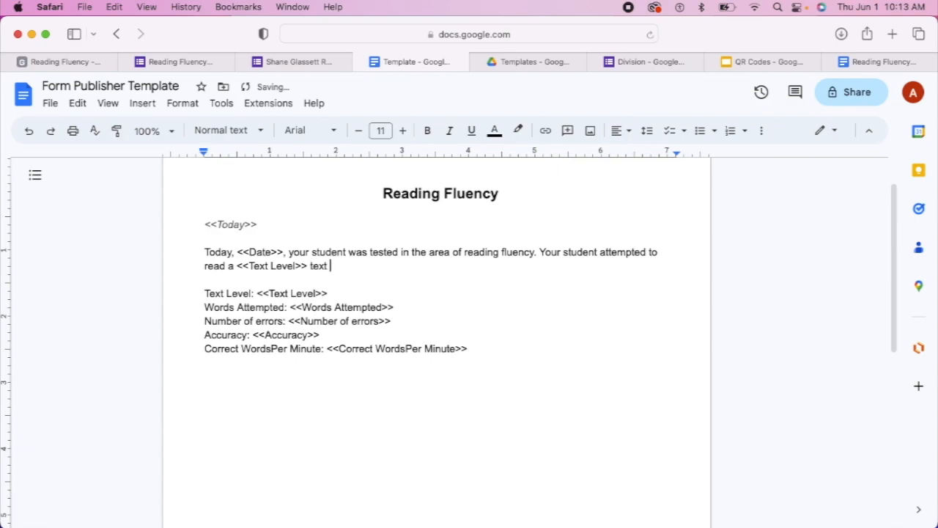
pyautogui.write(' and read')
# Insert a copy of <<Words Attempted>> after 'read', then type 'words. During your child's reading they made'
pyautogui.moveTo(395, 308); pyautogui.dragTo(292, 302)
pyautogui.rightClick(313, 310)
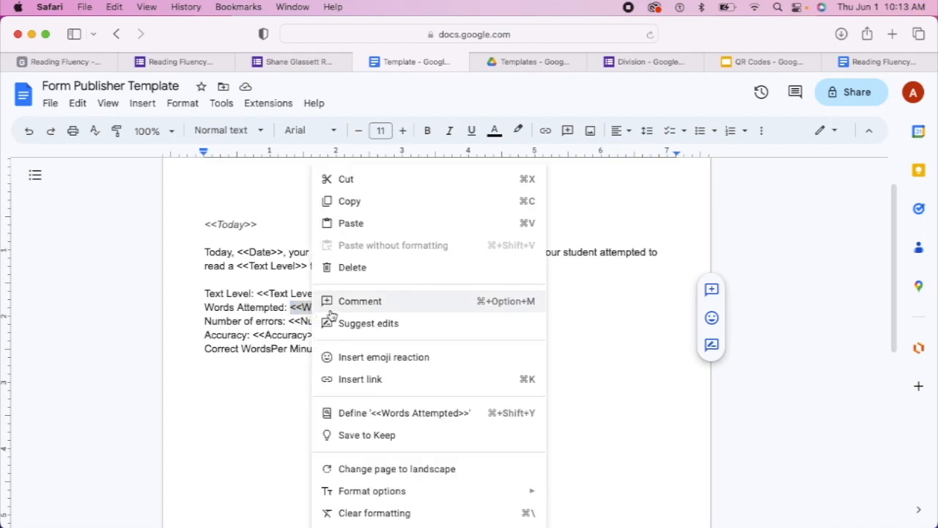
pyautogui.click(360, 211)
pyautogui.click(379, 261)
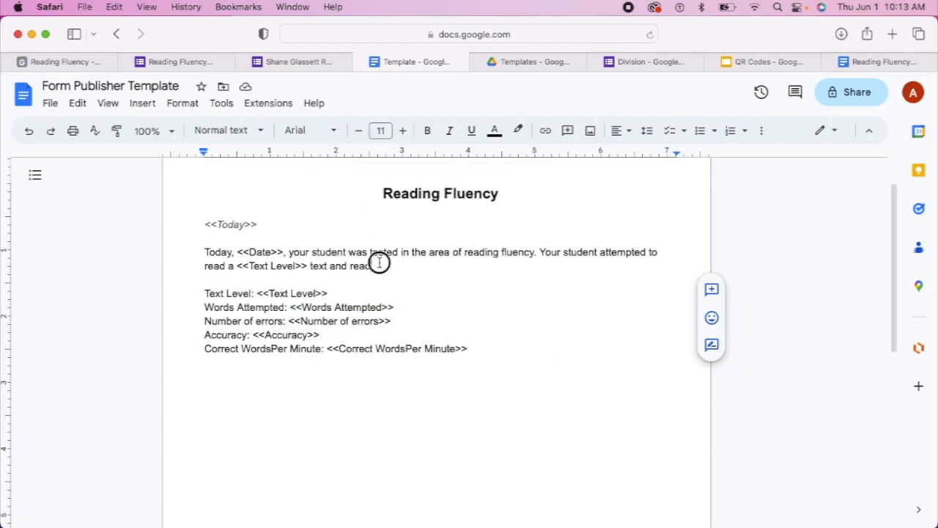
pyautogui.rightClick(381, 272)
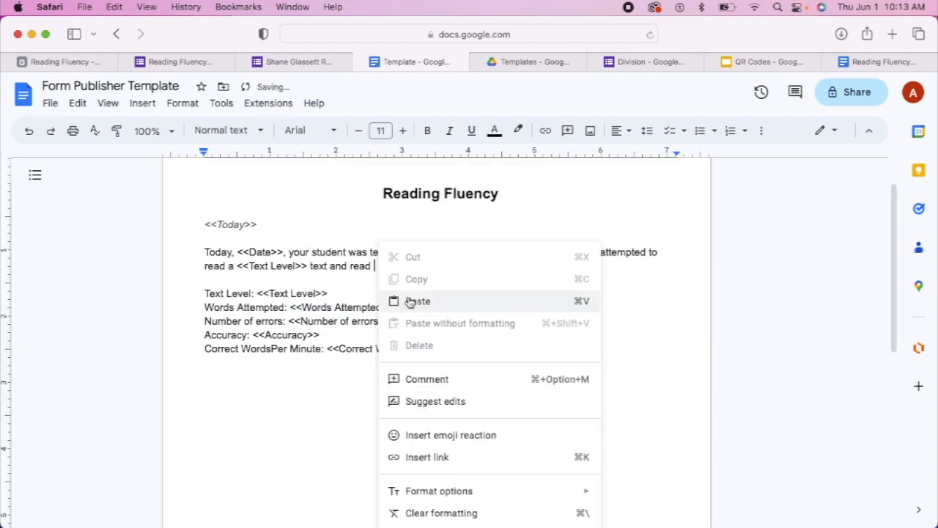
pyautogui.click(401, 300)
pyautogui.write('words.')
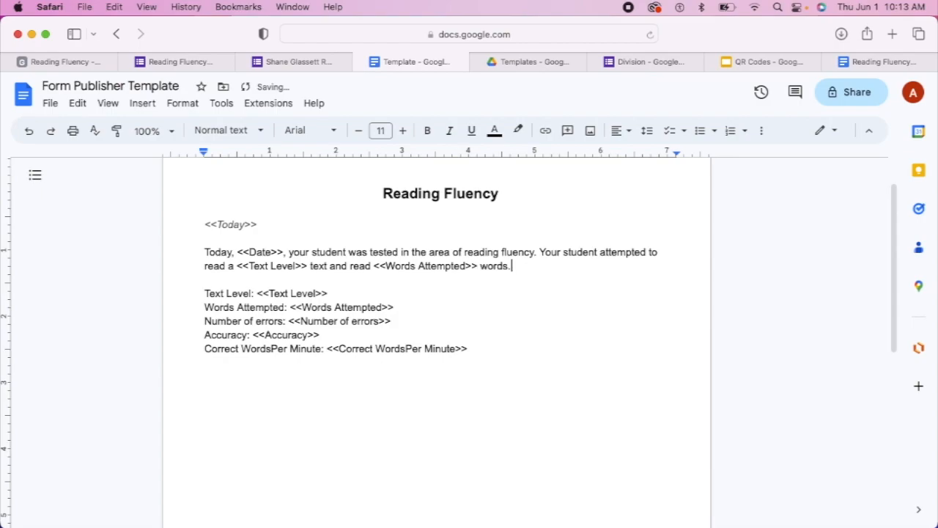
pyautogui.write(' During your child')
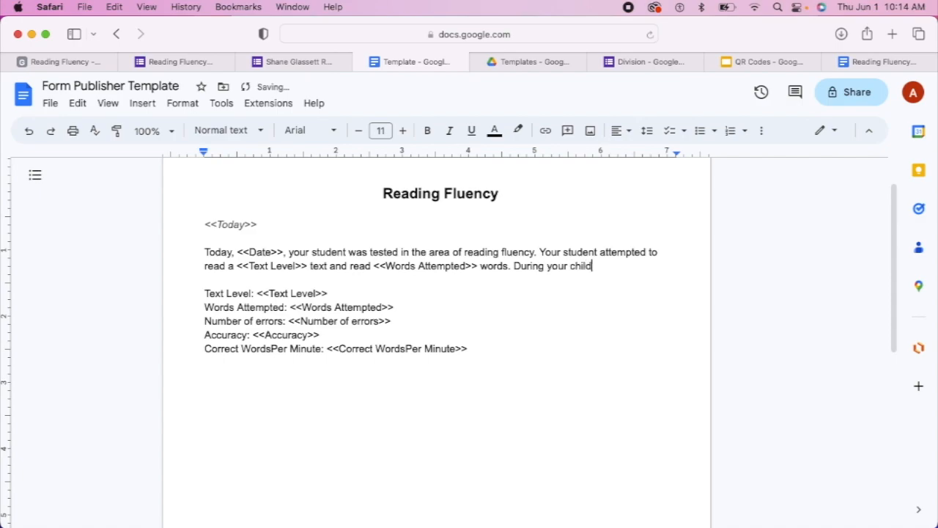
pyautogui.write("'s reading they made")
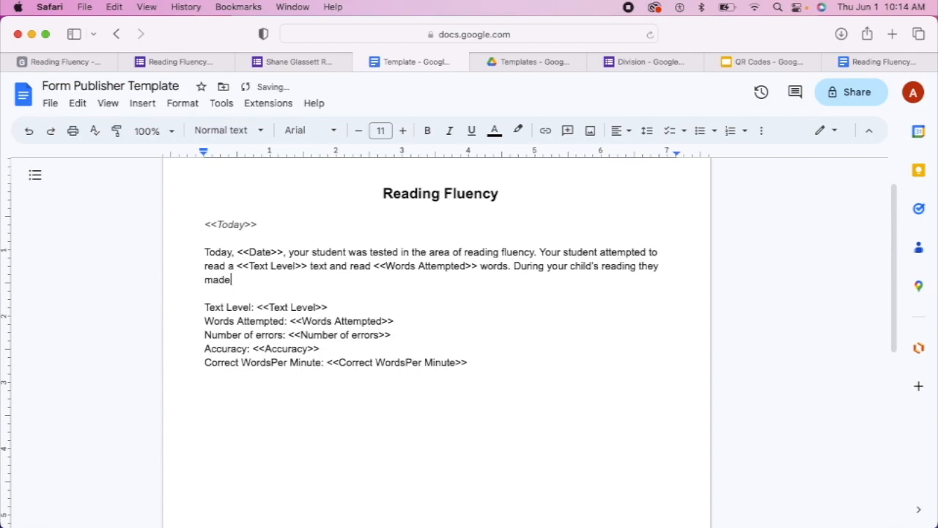
# Delete the Text Level and Words Attempted lines and insert '<<Number of errors>> errors' after 'made'
pyautogui.moveTo(396, 321); pyautogui.dragTo(204, 303)
pyautogui.press('BackSpace')
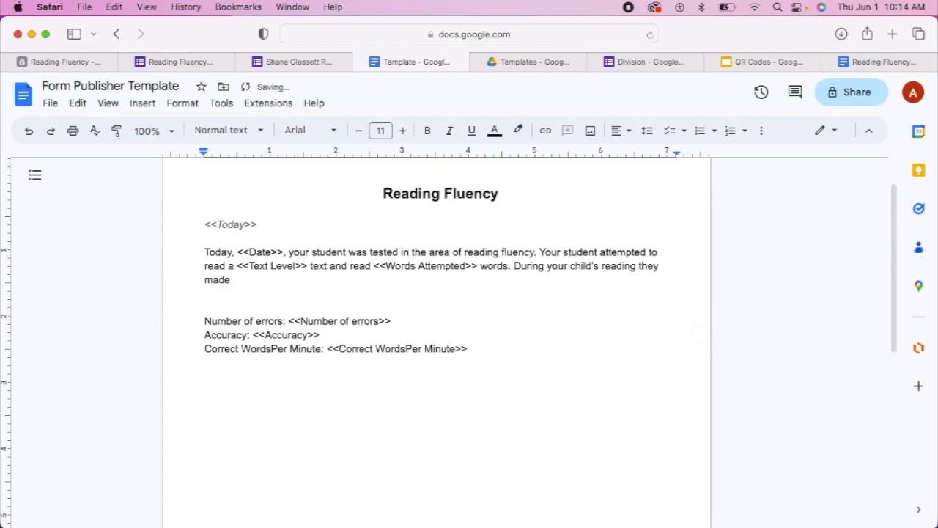
pyautogui.moveTo(399, 320); pyautogui.dragTo(289, 321)
pyautogui.rightClick(297, 320)
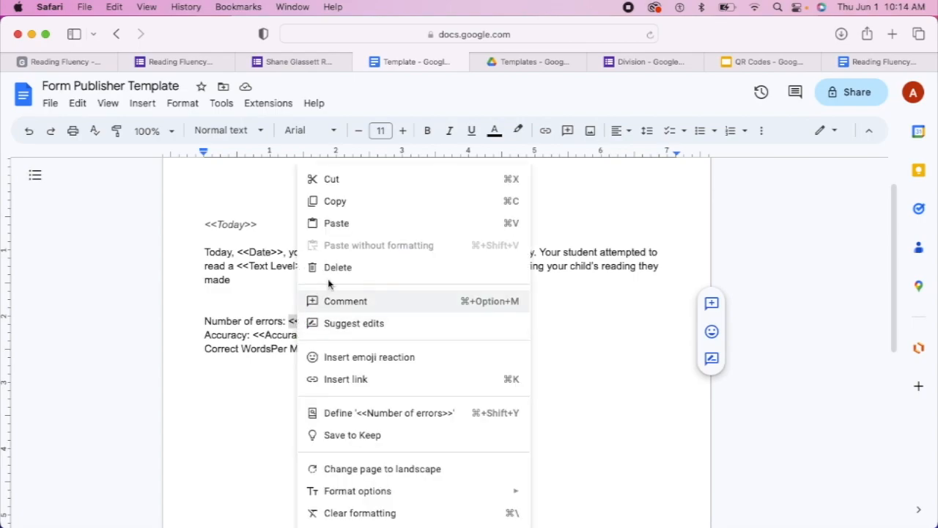
pyautogui.click(345, 216)
pyautogui.click(248, 280)
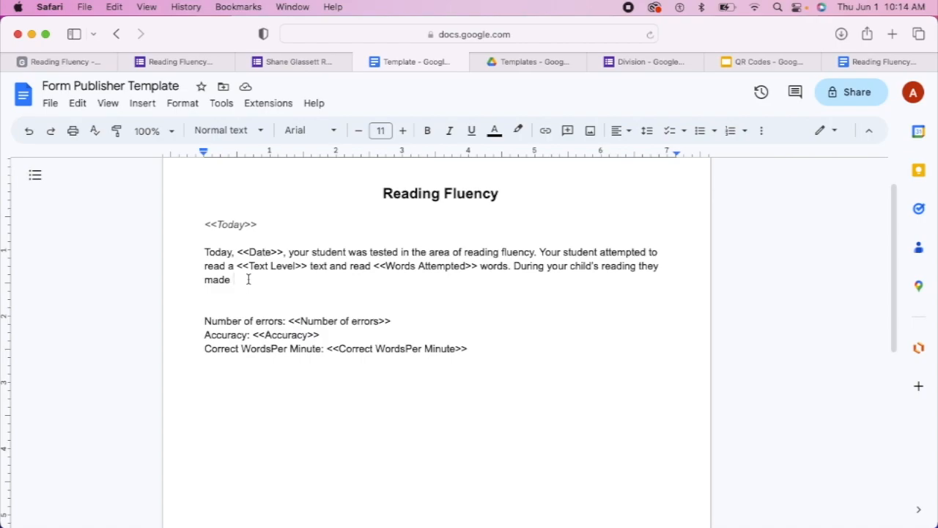
pyautogui.press('super+v')
pyautogui.write('e')
pyautogui.write('ro')
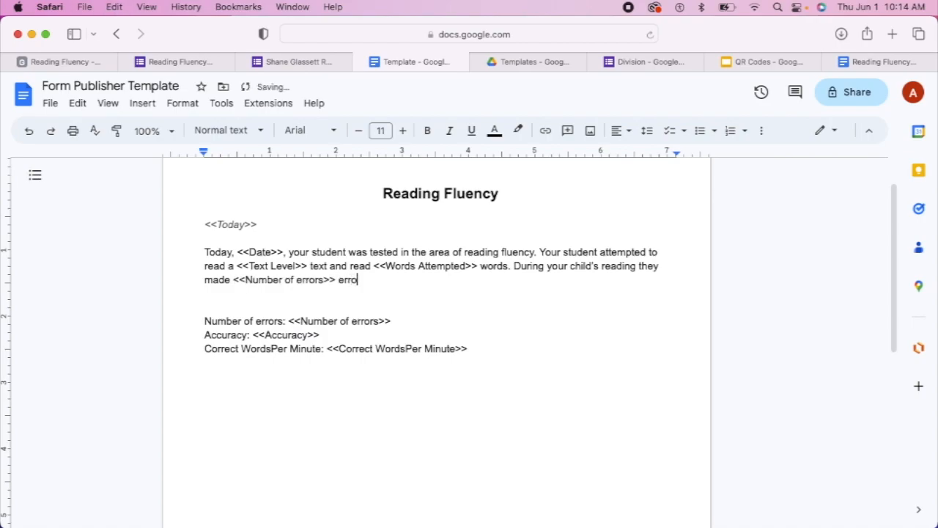
pyautogui.write('s giving the m ')
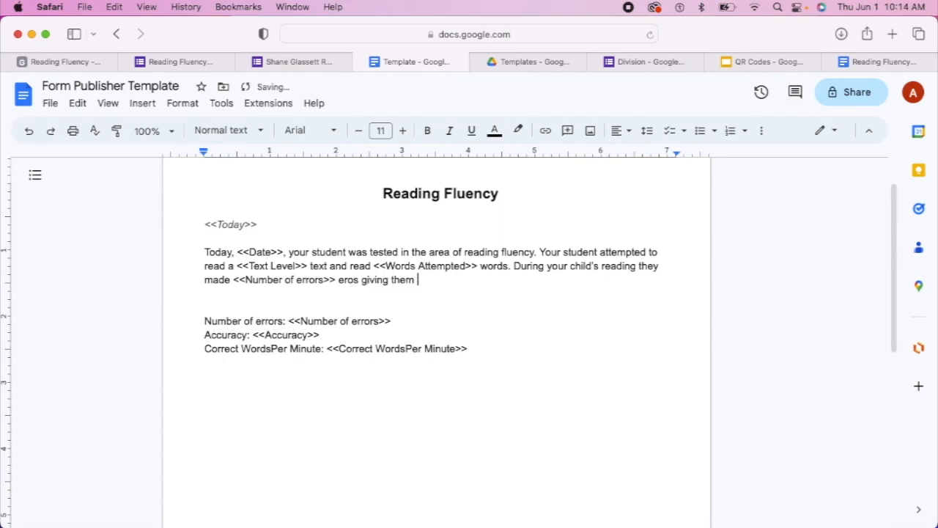
pyautogui.write('an accuray of')
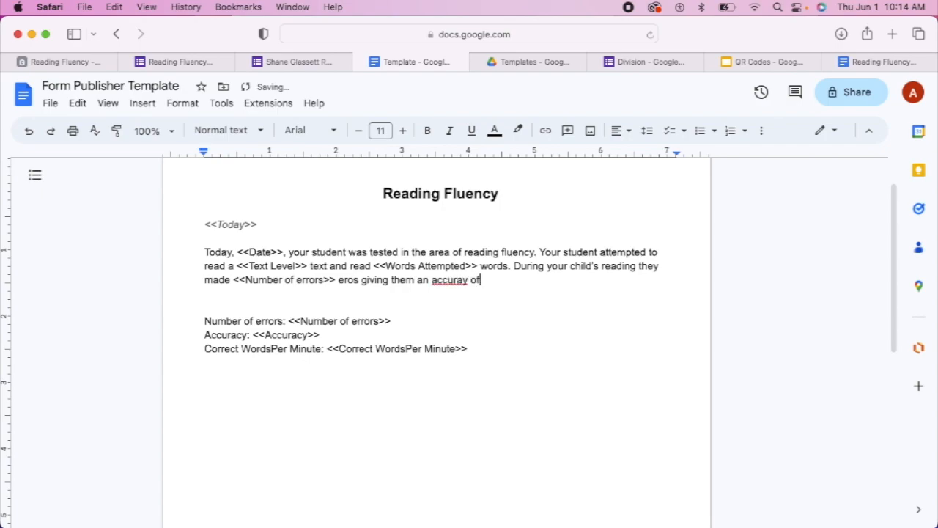
# Correct 'accuray' to 'accuracy' and insert <<Accuracy>> after 'accuracy of'
pyautogui.rightClick(460, 279)
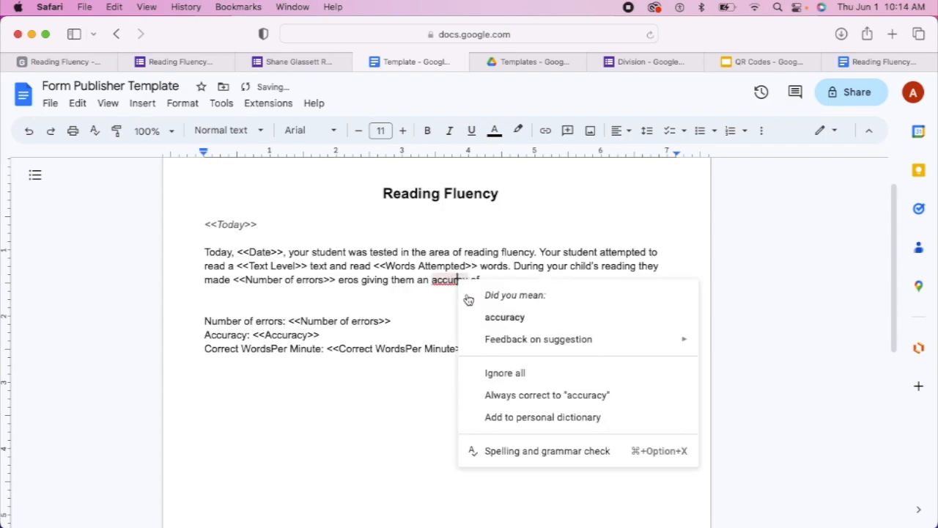
pyautogui.click(478, 315)
pyautogui.moveTo(320, 335); pyautogui.dragTo(258, 333)
pyautogui.rightClick(259, 332)
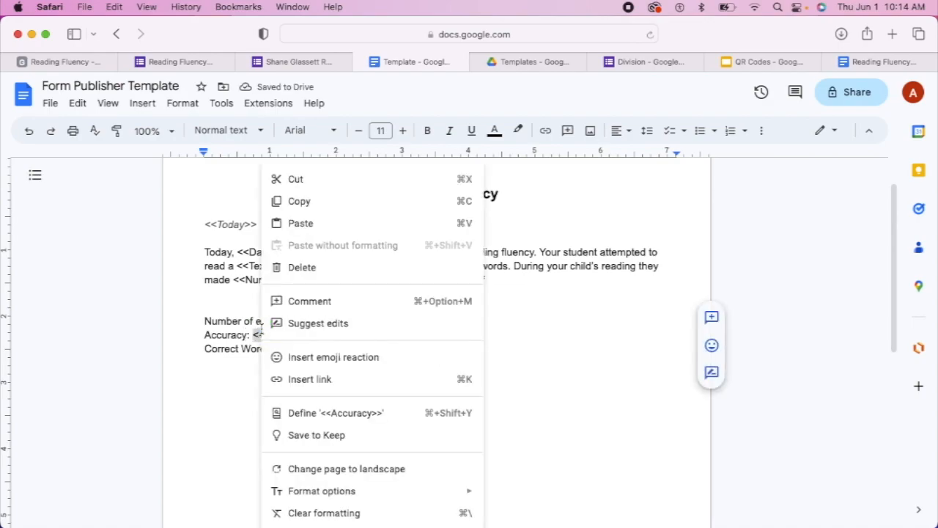
pyautogui.click(350, 203)
pyautogui.click(498, 280)
pyautogui.rightClick(499, 281)
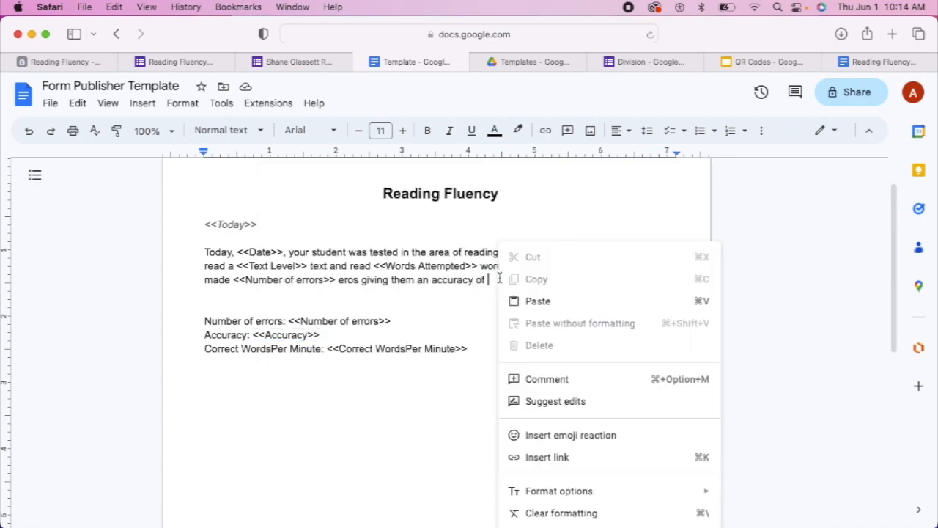
pyautogui.click(537, 301)
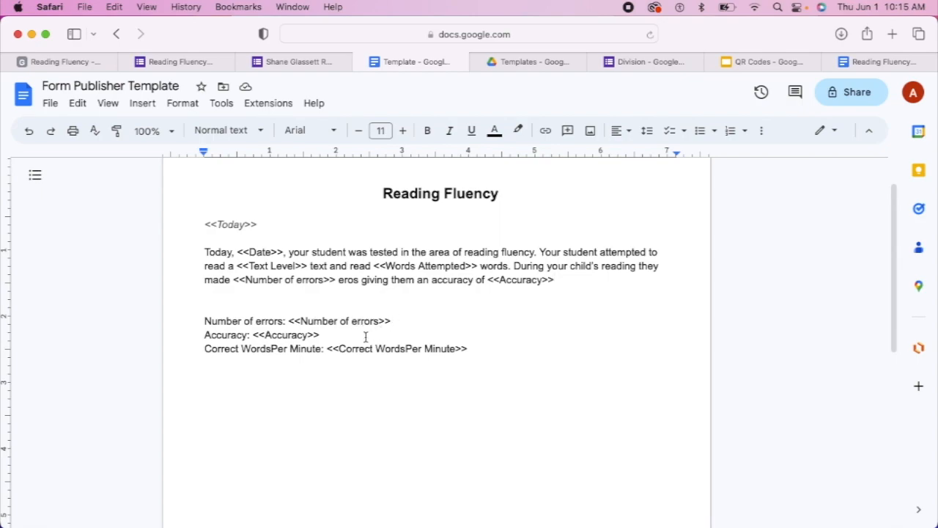
# Remove the Number of errors and Accuracy lines and add 'percent. Given this information your child read'
pyautogui.moveTo(320, 337); pyautogui.dragTo(204, 320)
pyautogui.press('BackSpace')
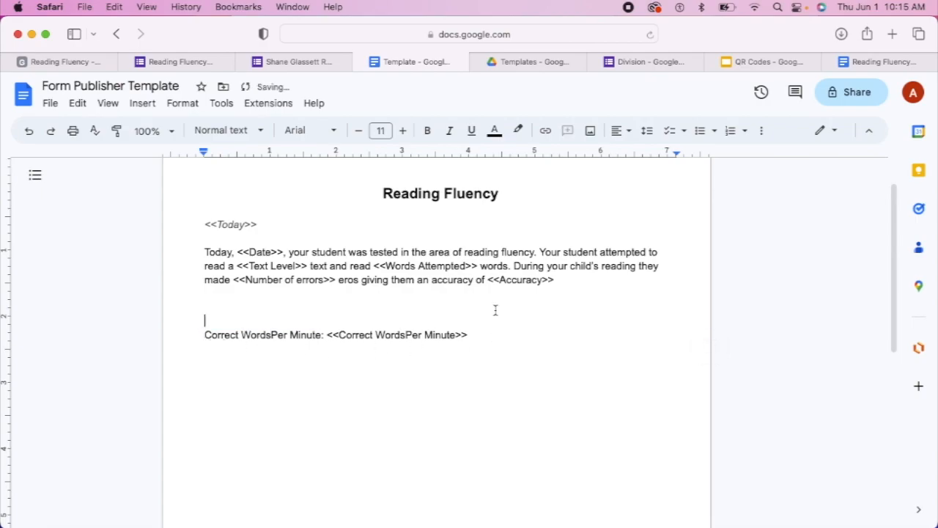
pyautogui.click(563, 280)
pyautogui.write('percent. Th')
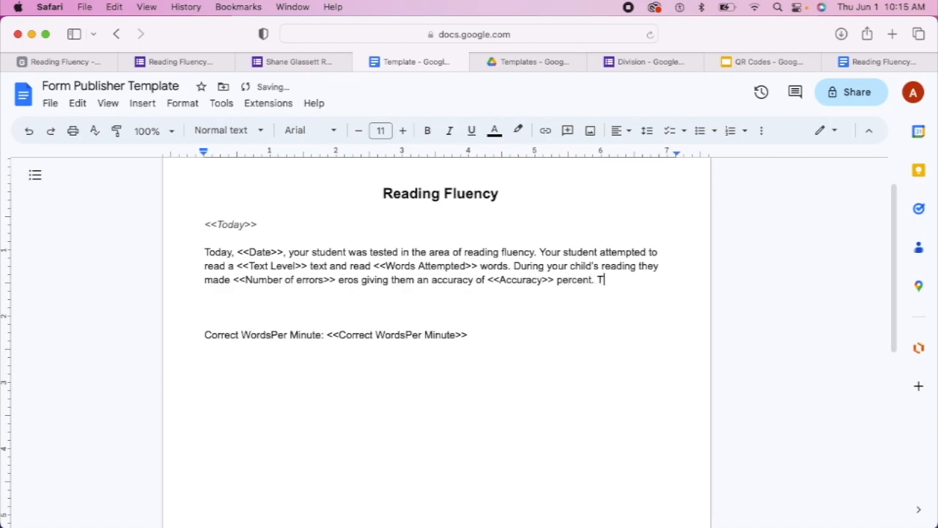
pyautogui.press('BackSpace')
pyautogui.press('BackSpace')
pyautogui.press('BackSpace')
pyautogui.write('Given thisinform')
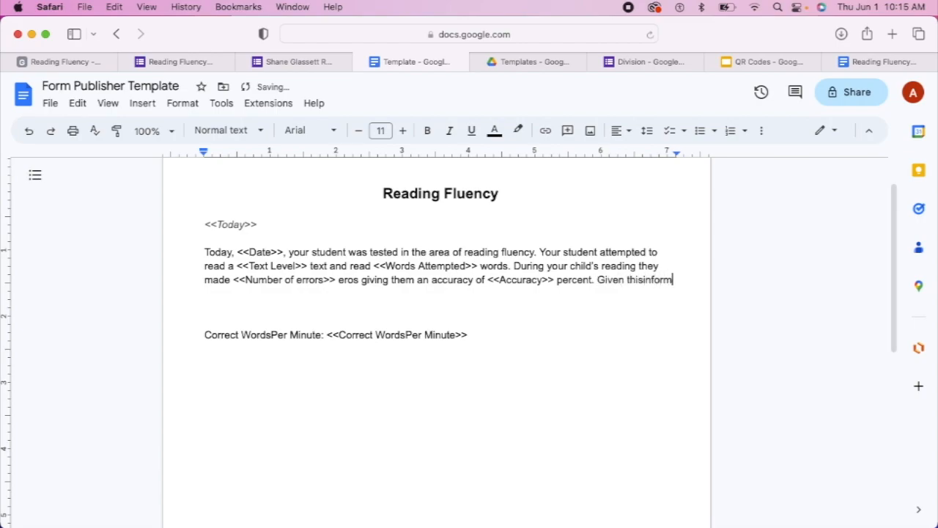
pyautogui.write('ation')
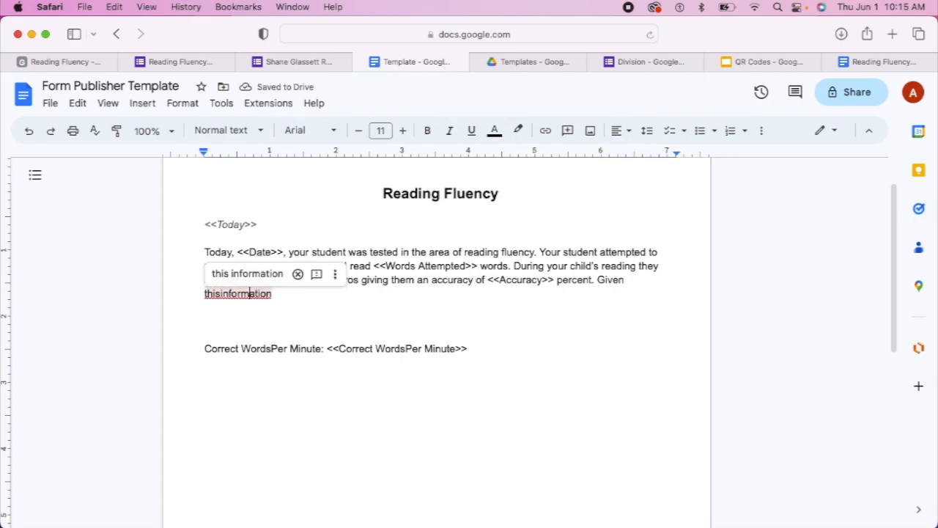
pyautogui.click(221, 293)
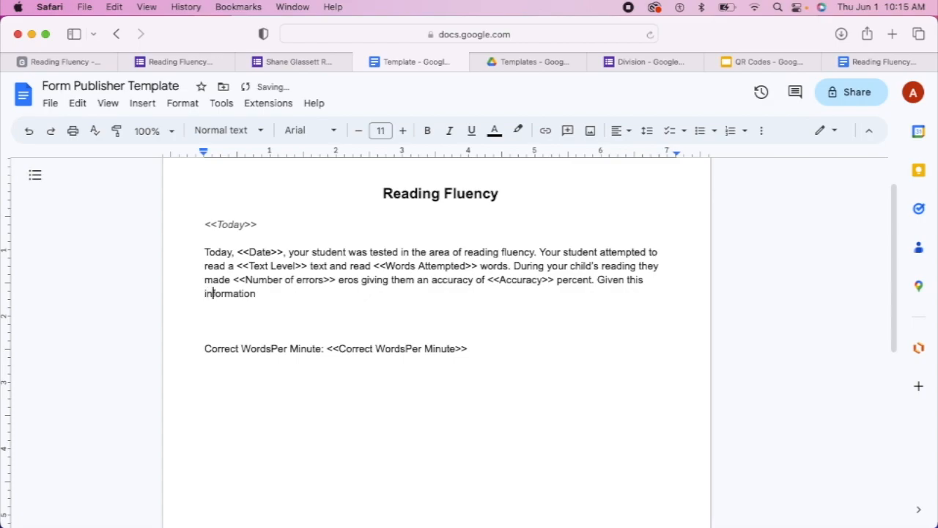
pyautogui.press('Right')
pyautogui.press('Right')
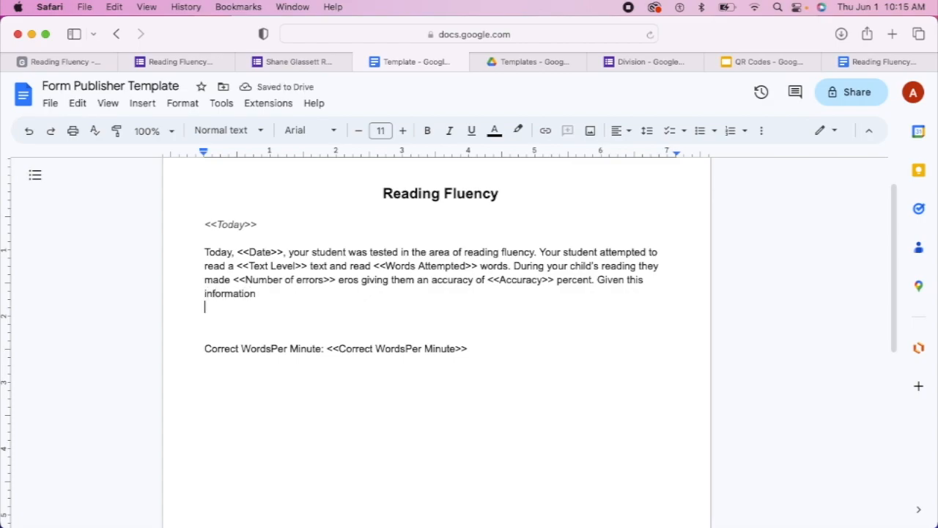
pyautogui.press('Left')
pyautogui.write('your chld ')
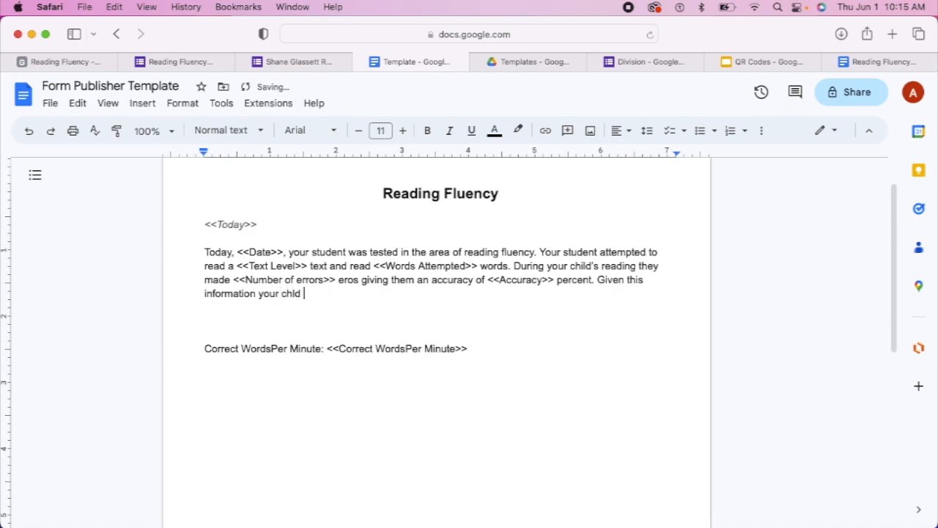
pyautogui.write('child read')
# Insert <<Correct WordsPer Minute>> after 'read', fix the spelling and repeated word, and delete its field line
pyautogui.moveTo(473, 349); pyautogui.dragTo(328, 345)
pyautogui.rightClick(329, 348)
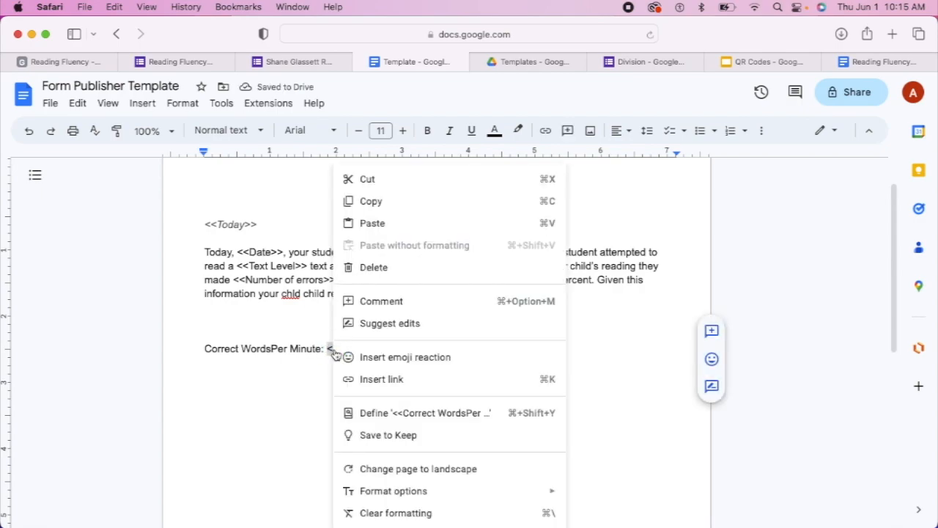
pyautogui.click(381, 211)
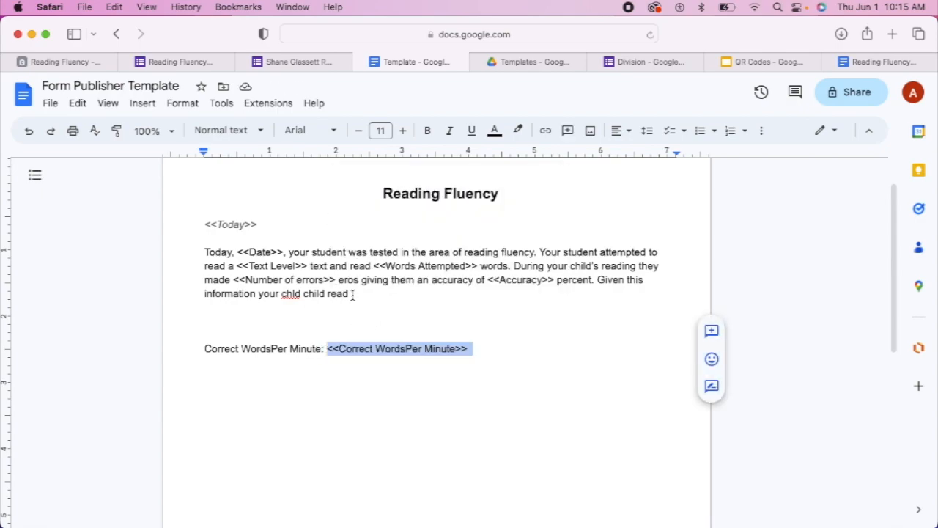
pyautogui.click(358, 294)
pyautogui.rightClick(362, 295)
pyautogui.click(388, 302)
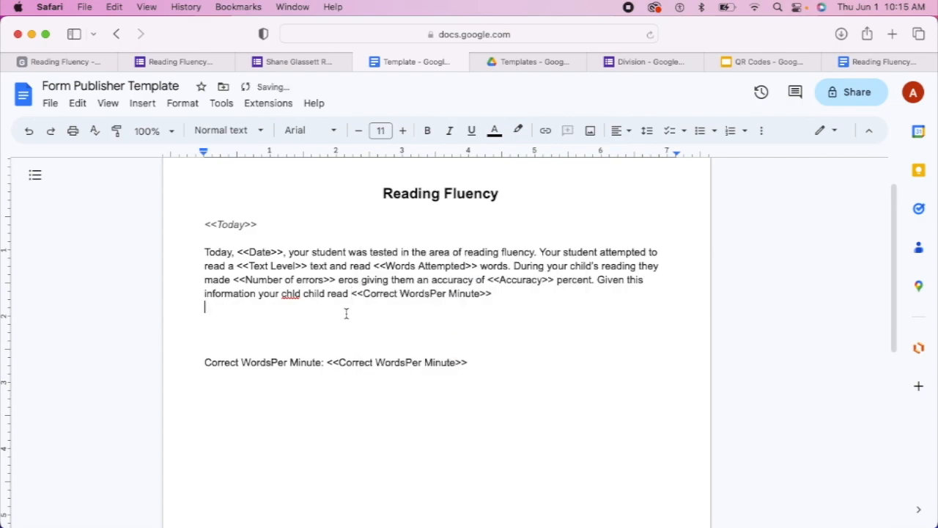
pyautogui.click(292, 293)
pyautogui.click(300, 273)
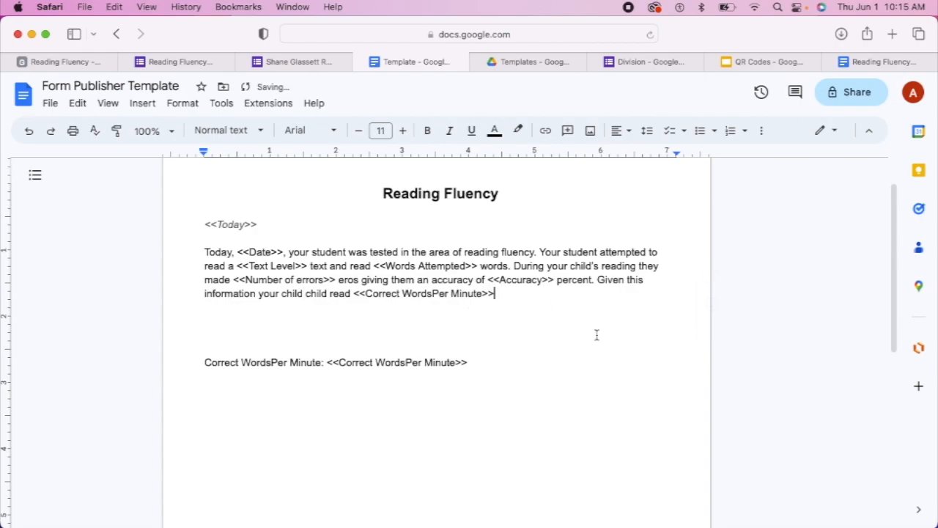
pyautogui.write('.')
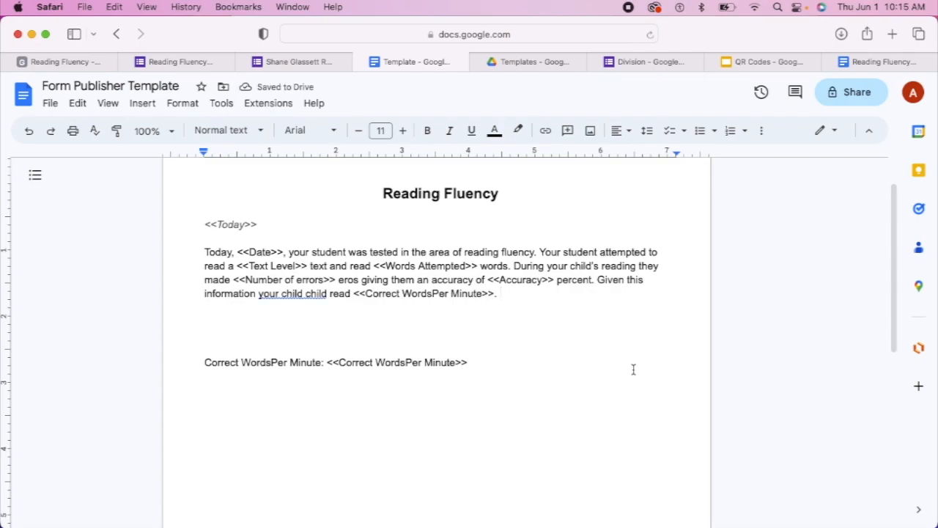
pyautogui.click(289, 295)
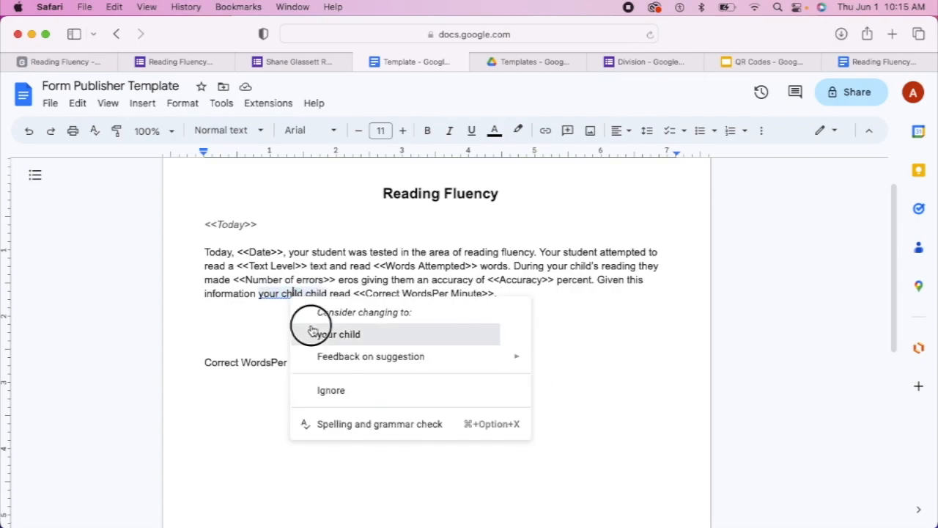
pyautogui.click(312, 334)
pyautogui.moveTo(486, 368); pyautogui.dragTo(190, 373)
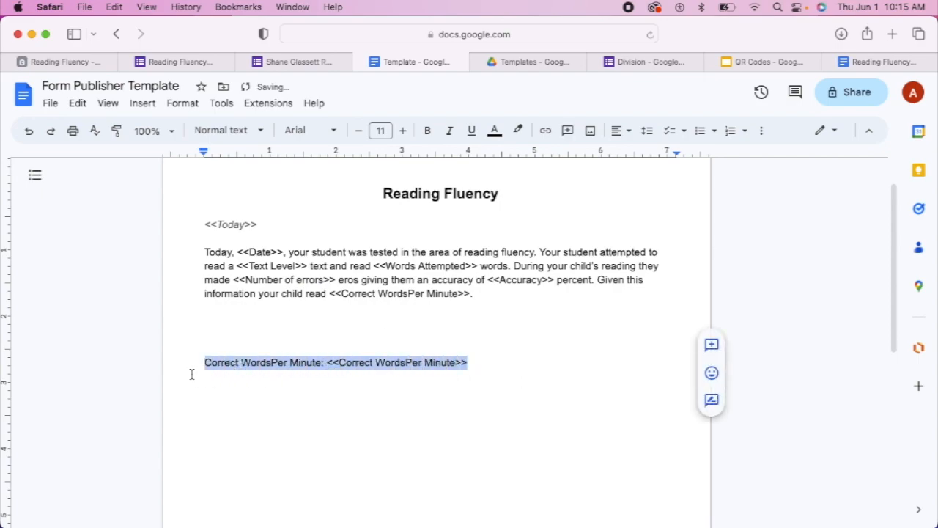
pyautogui.press('BackSpace')
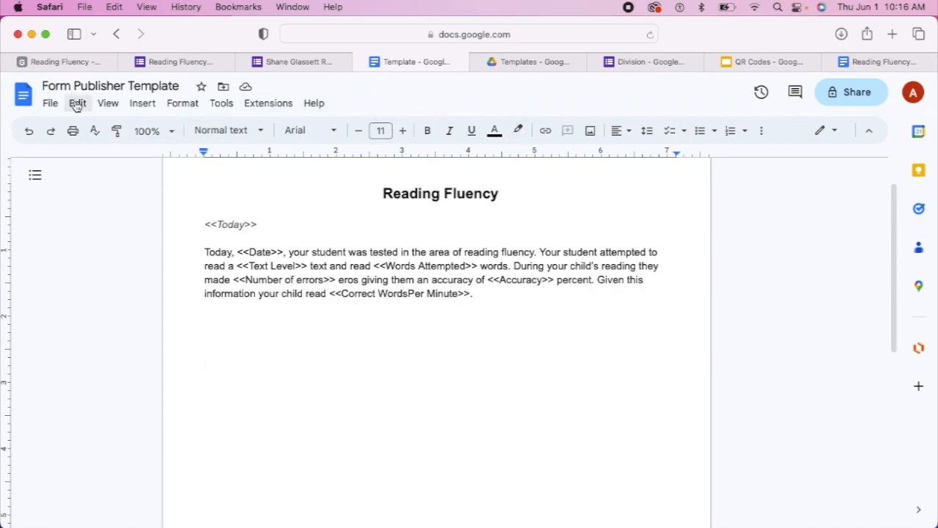
# Add the goal sentence (4th grade level, 100 Correct Words Per Minute, 98% accuracy) and the (email) contact sentence
pyautogui.click(496, 296)
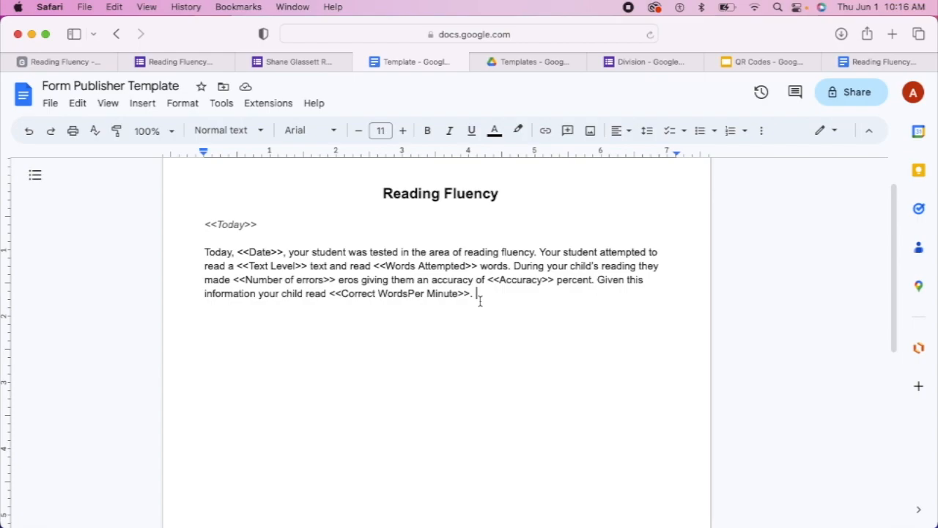
pyautogui.write('The goal for')
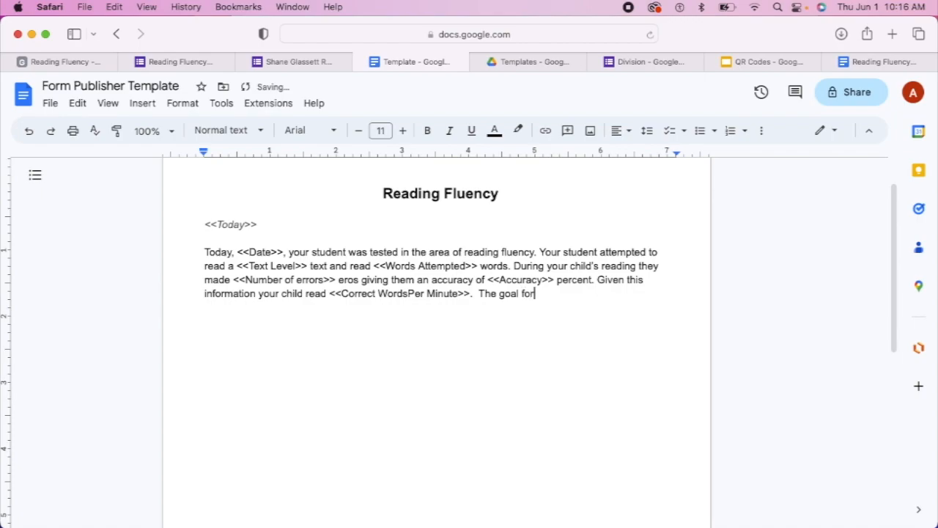
pyautogui.write(' your stu')
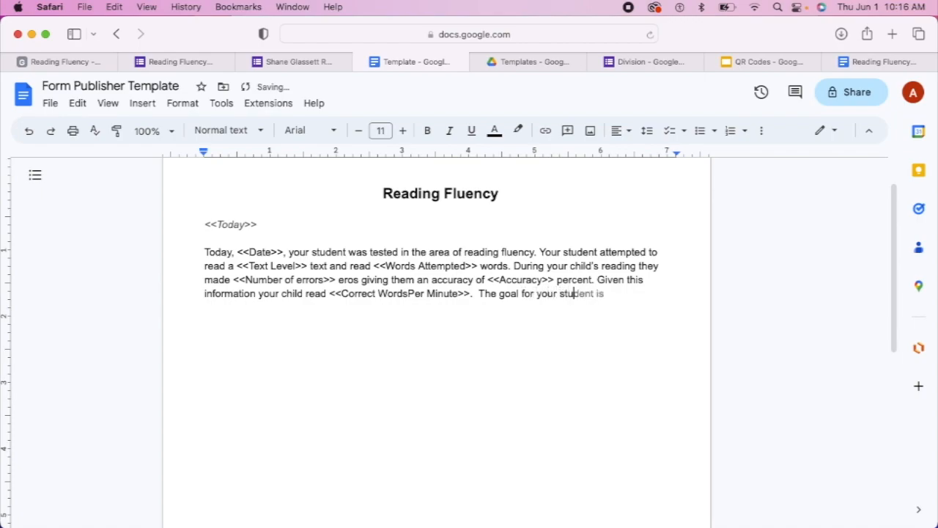
pyautogui.write('dent is to read at a ')
pyautogui.write('4th ')
pyautogui.write('grade level')
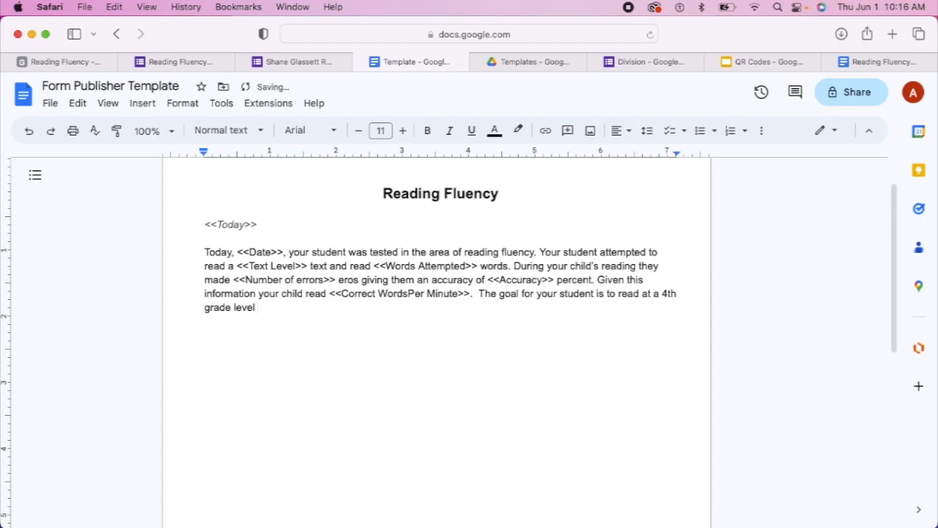
pyautogui.write('with 100 Correct Words Per Minute a')
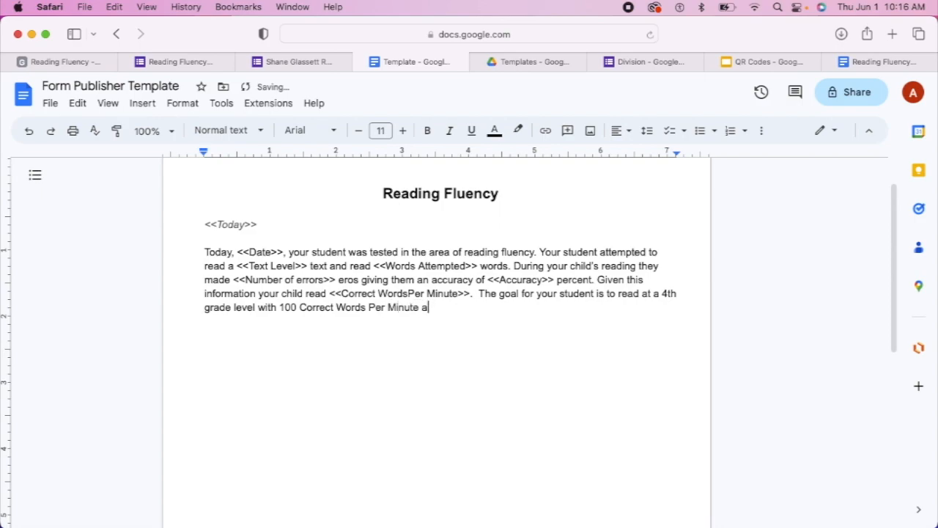
pyautogui.write('nd 98% accuracy')
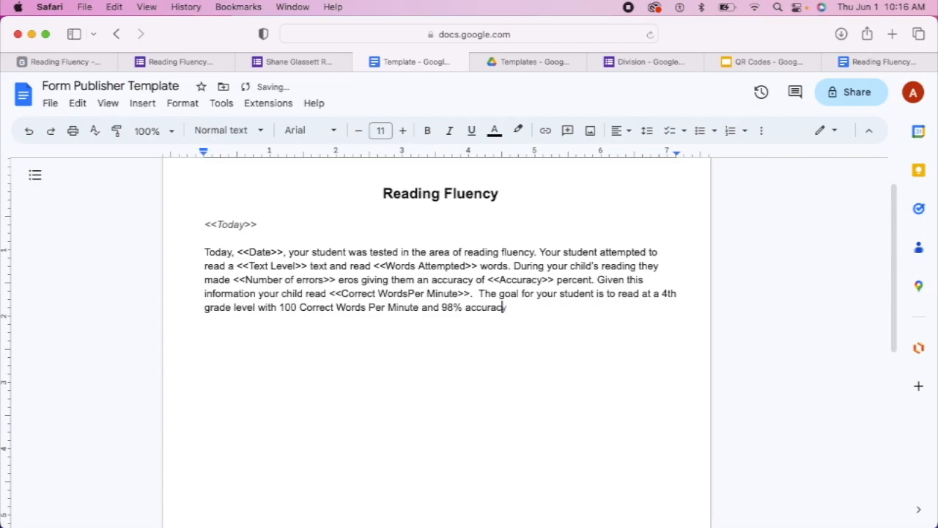
pyautogui.write('. If you have')
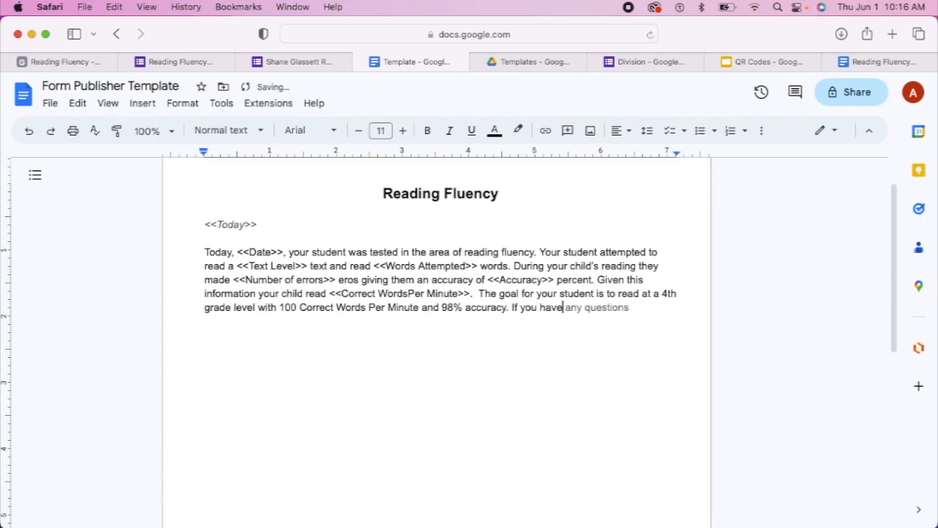
pyautogui.write(' any questions')
pyautogui.write(' feel free')
pyautogui.write(' to reach')
pyautogui.write(' out')
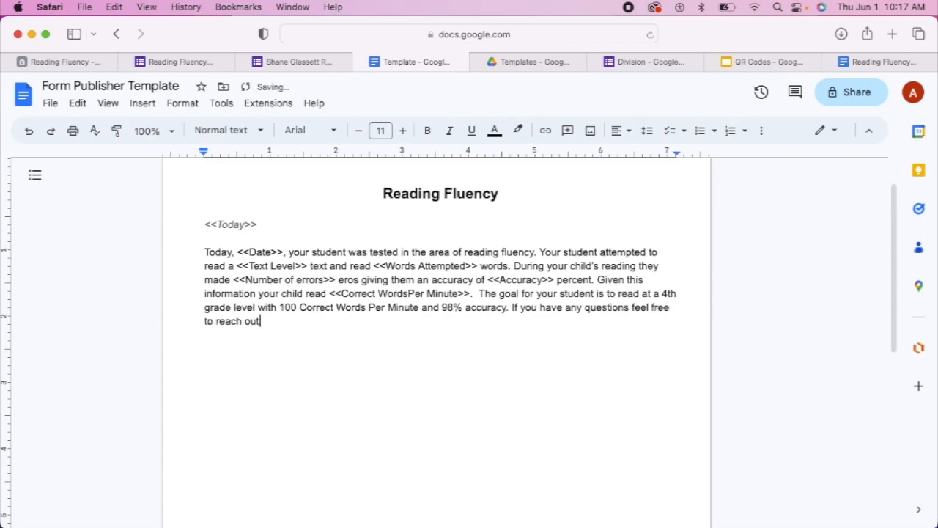
pyautogui.write(' to me at (email)')
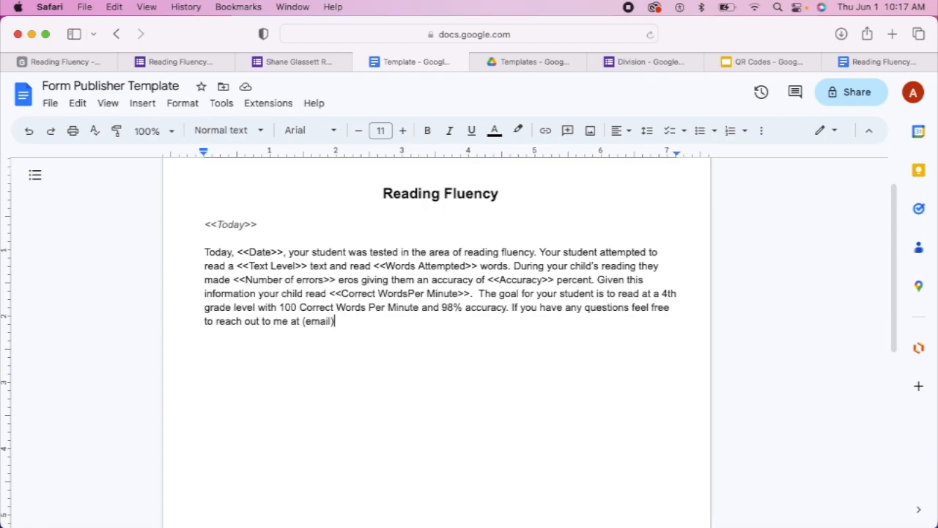
pyautogui.write('.')
pyautogui.press('Return')
pyautogui.press('Return')
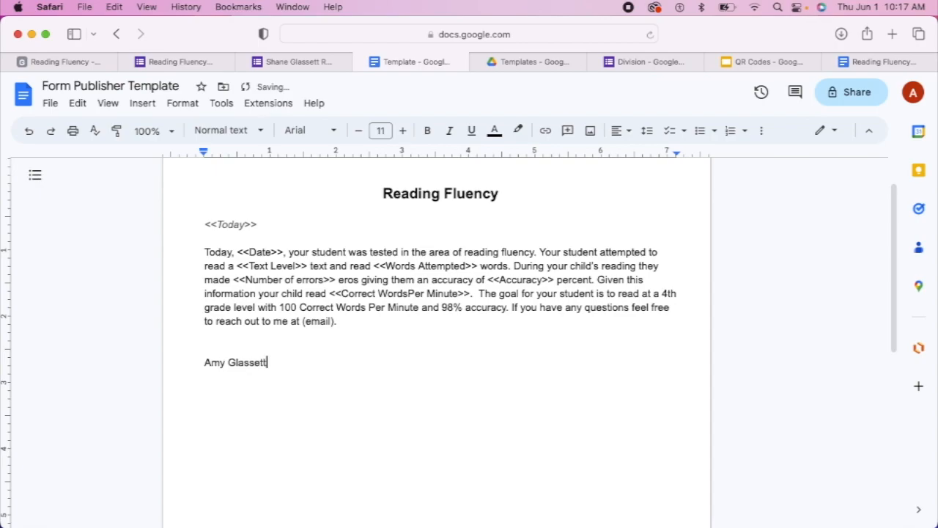
# Sign the letter with the teacher's name and '(School) Resource Teacher', fixing the misspelling of Resource
pyautogui.press('Return')
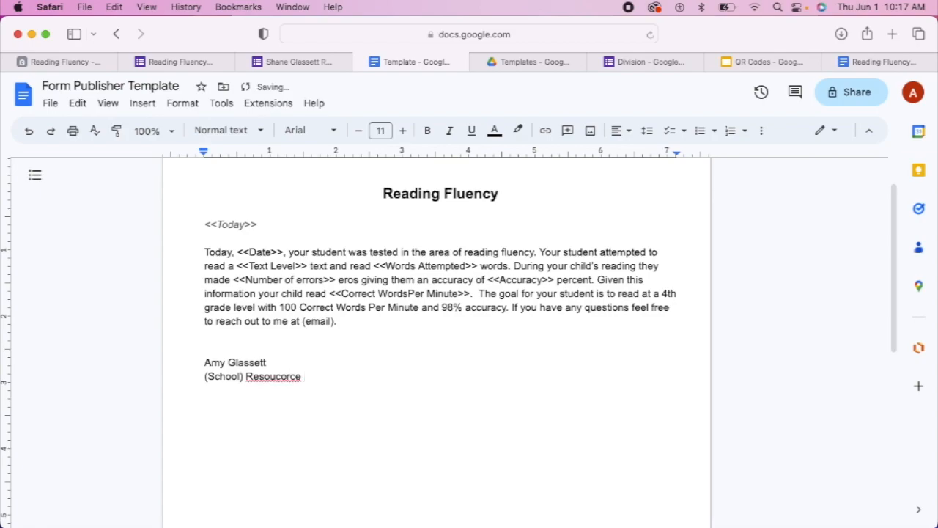
pyautogui.rightClick(257, 374)
pyautogui.click(332, 223)
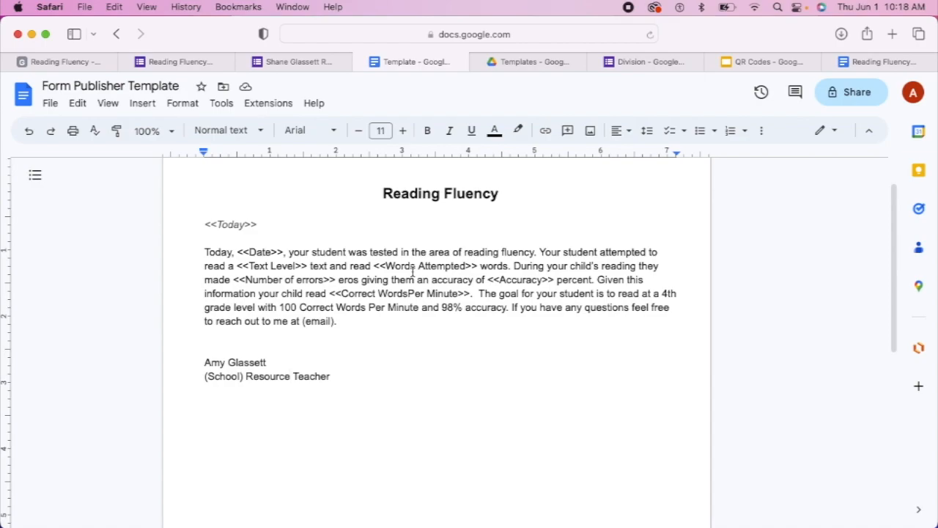
# In the Reading Fluency test form, enter test date 06/01/2023 and choose text level 3rd
pyautogui.click(323, 62)
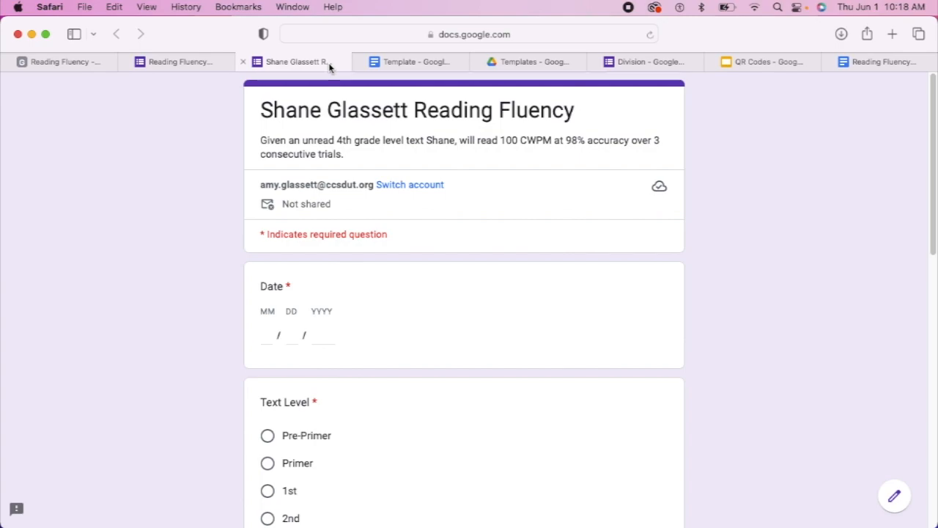
pyautogui.click(267, 338)
pyautogui.write('06')
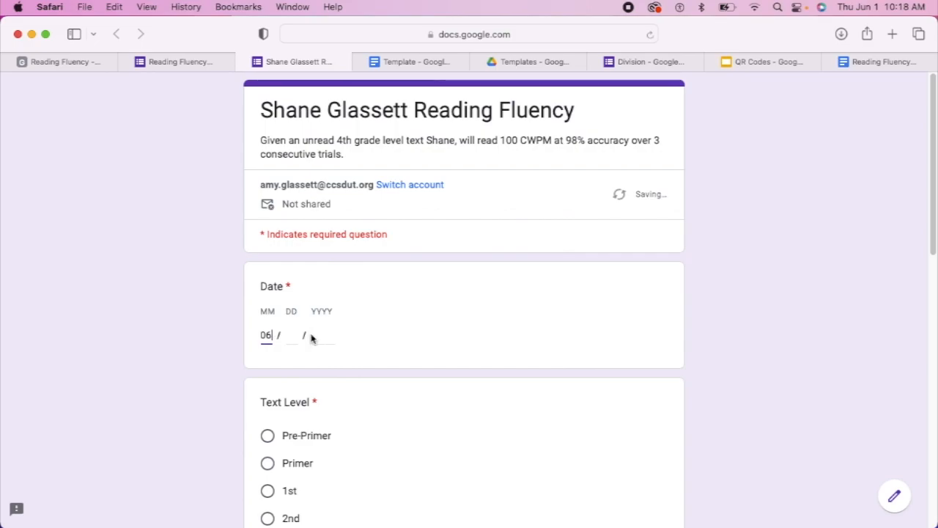
pyautogui.click(301, 338)
pyautogui.click(293, 339)
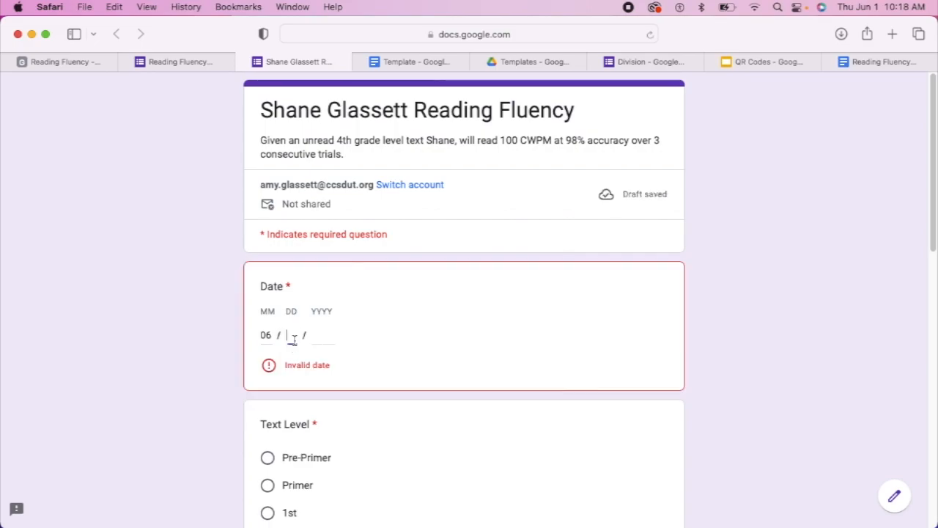
pyautogui.write('01')
pyautogui.click(329, 335)
pyautogui.write('202')
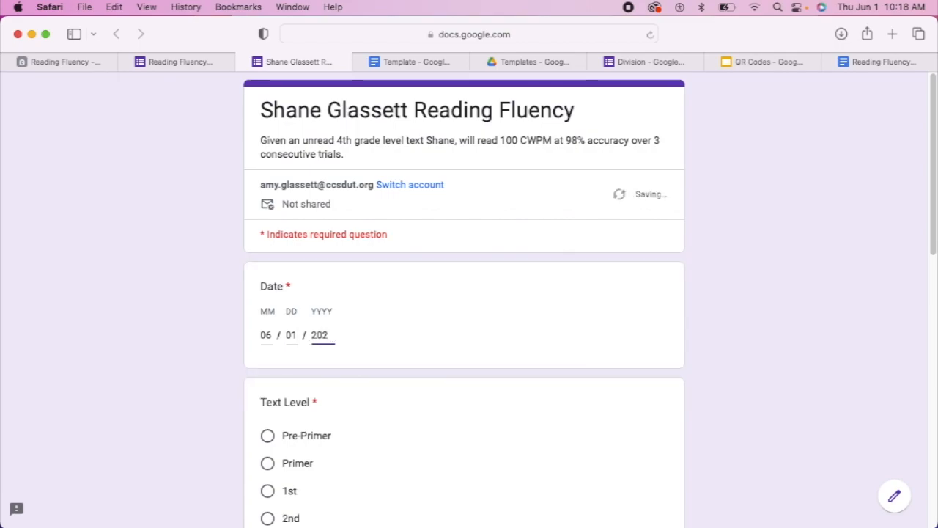
pyautogui.write('3')
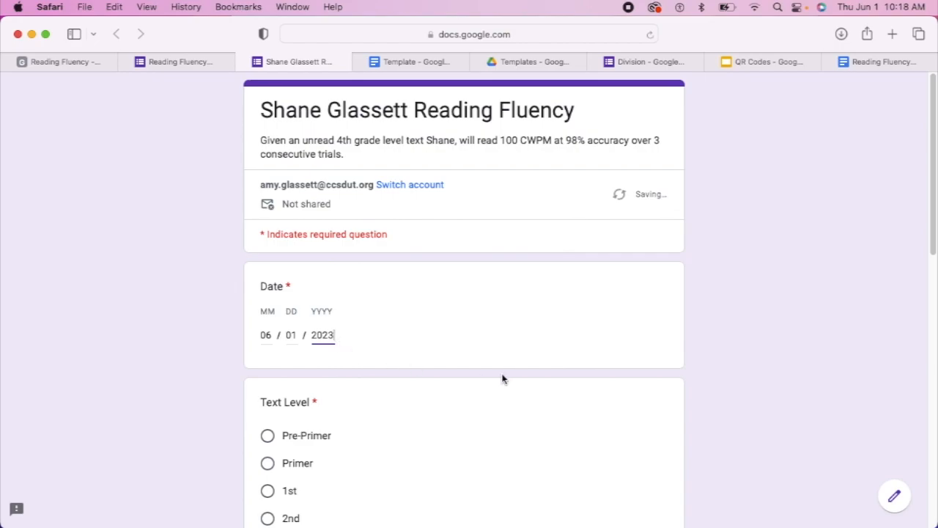
pyautogui.scroll(-3, 502, 378)
pyautogui.click(268, 423)
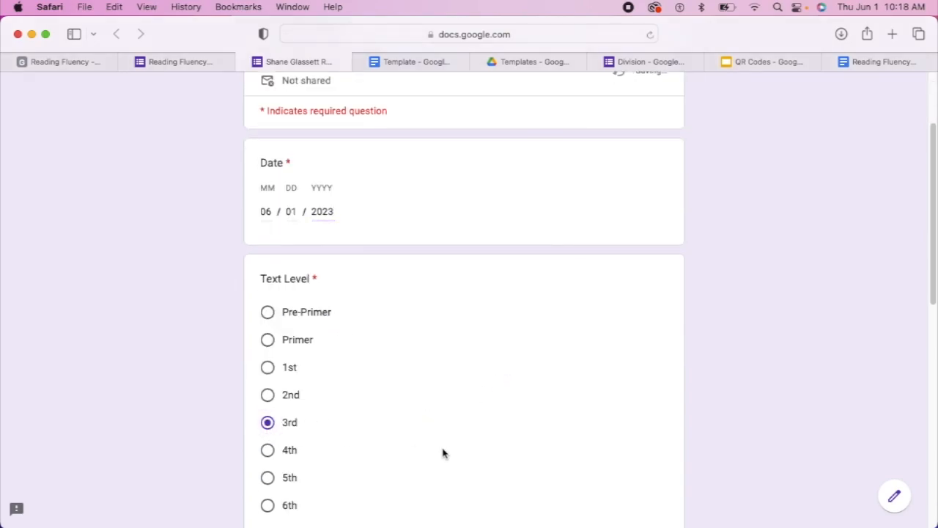
# Answer Words Attempted 100, Number of errors 10, Accuracy 90 and Correct WordsPer Minute 90
pyautogui.scroll(-5, 357, 439)
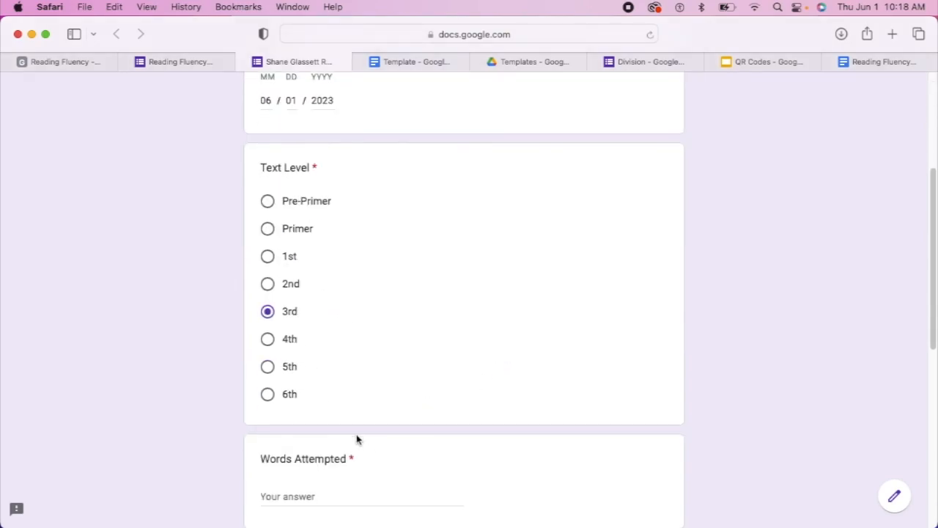
pyautogui.click(321, 404)
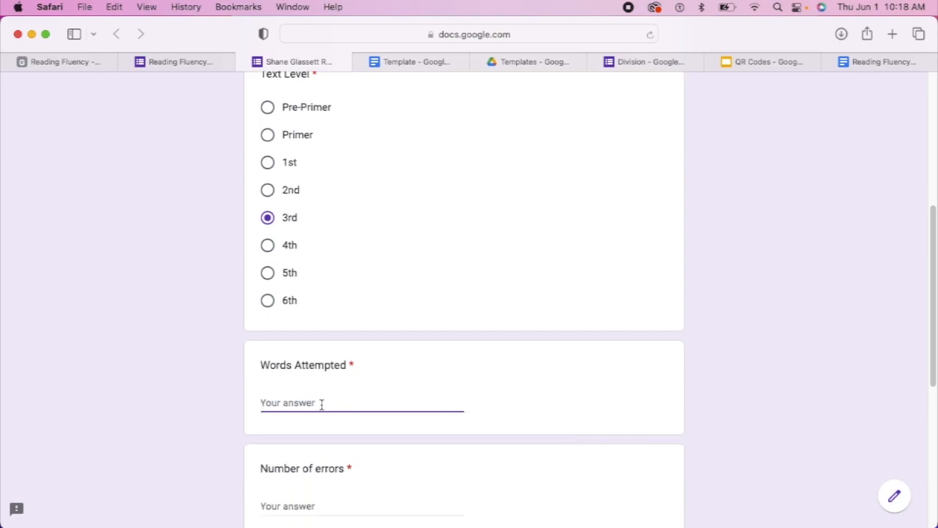
pyautogui.write('100')
pyautogui.scroll(-4, 386, 384)
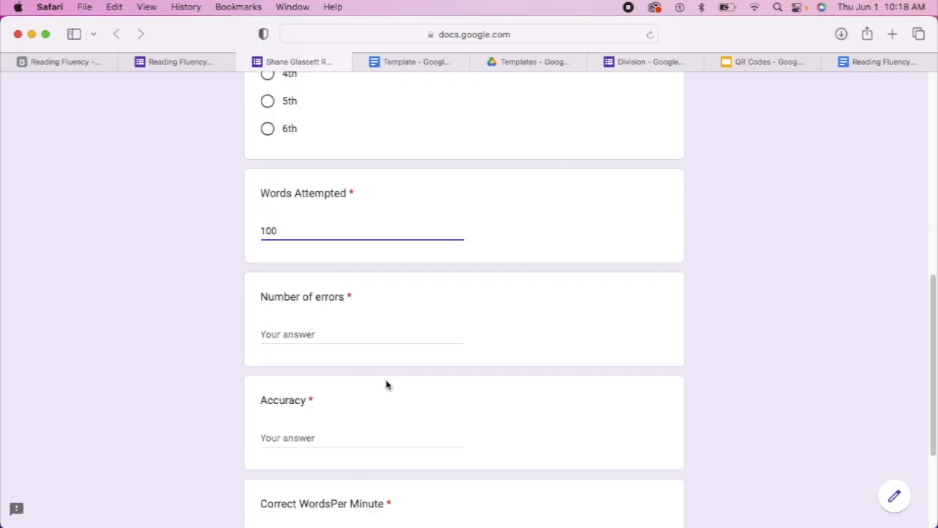
pyautogui.click(267, 332)
pyautogui.write('10')
pyautogui.click(299, 437)
pyautogui.write('90')
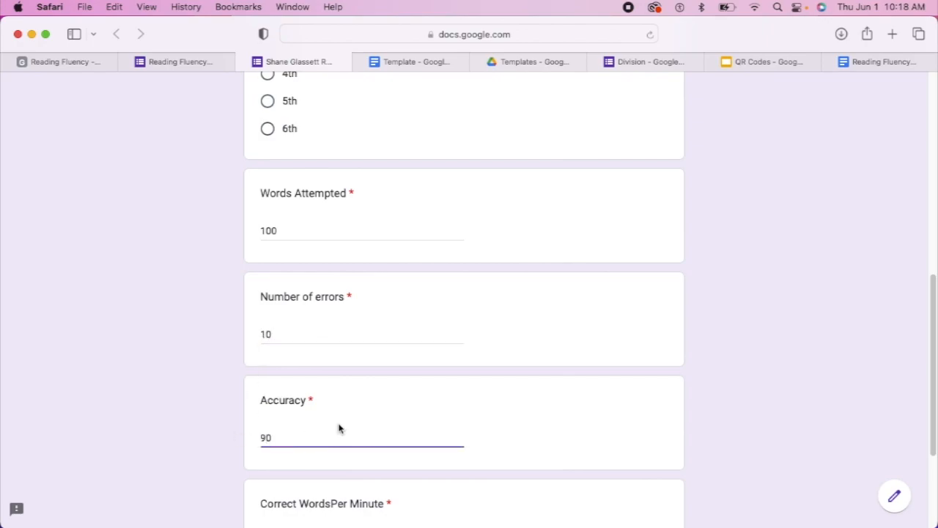
pyautogui.scroll(-3, 339, 429)
pyautogui.click(309, 432)
pyautogui.write('90')
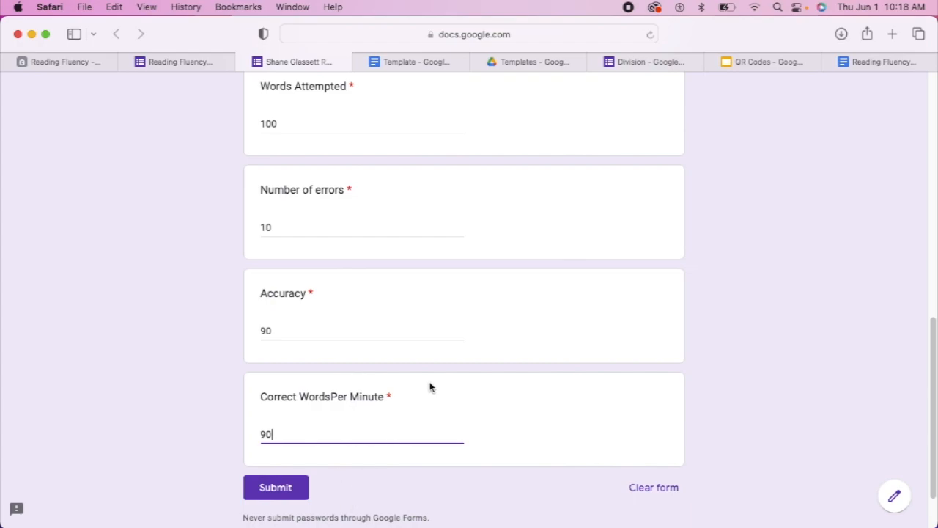
# Review the filled-in answers, then go back to the form editor showing Form Publisher
pyautogui.scroll(5, 467, 325)
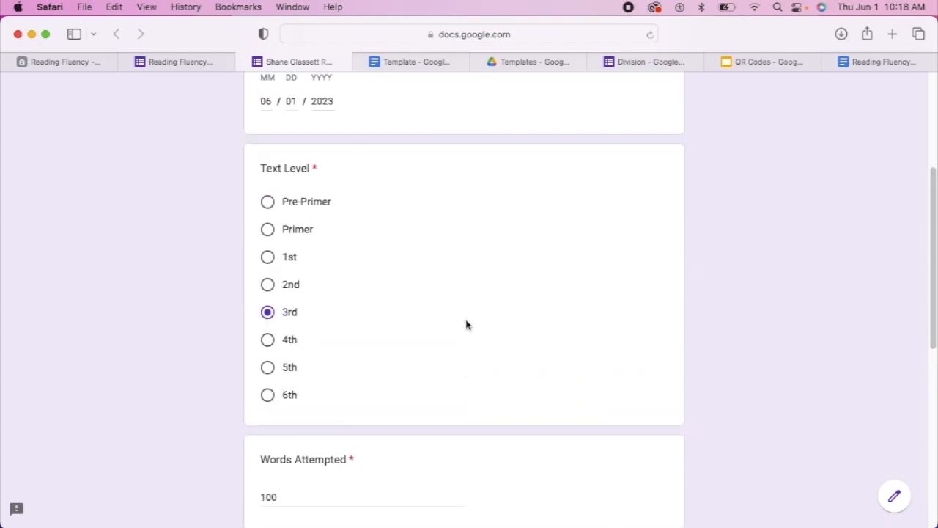
pyautogui.scroll(3, 467, 324)
pyautogui.scroll(-3, 467, 324)
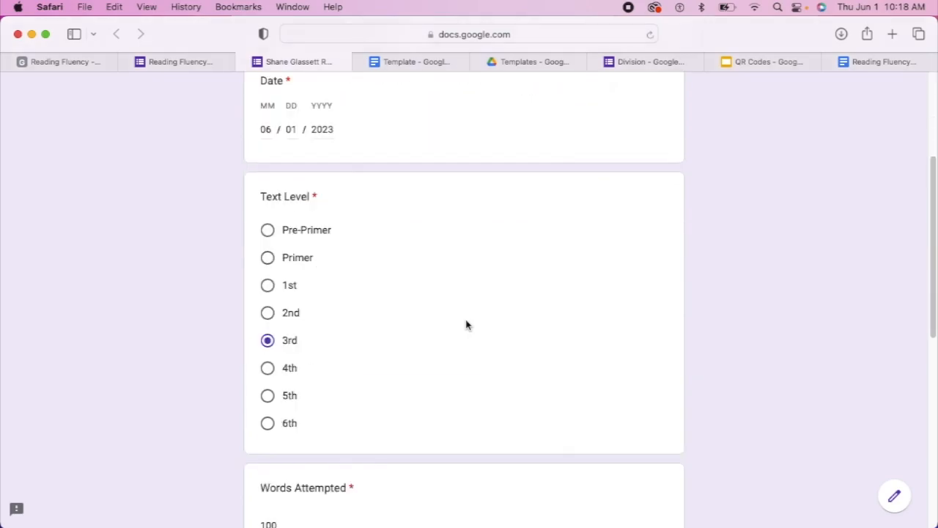
pyautogui.scroll(-3, 467, 325)
pyautogui.scroll(8, 467, 325)
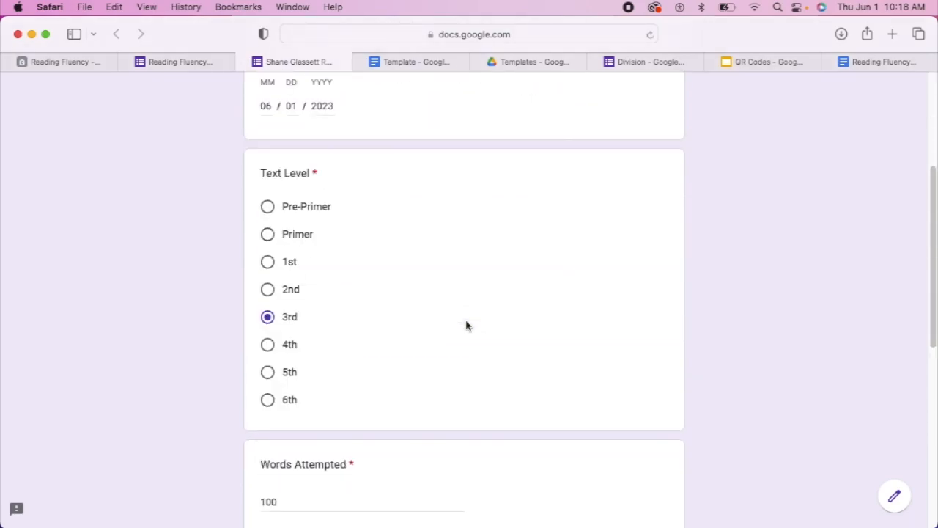
pyautogui.click(212, 60)
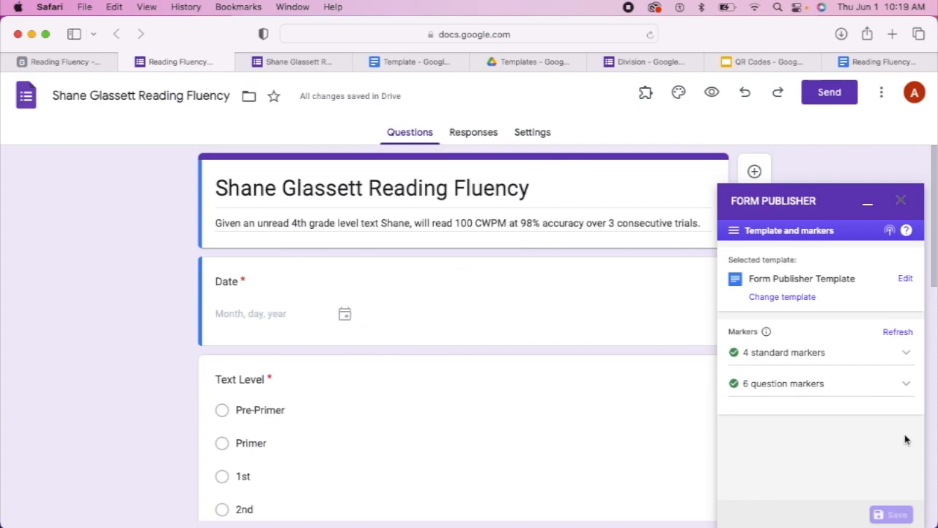
# Open Form Publisher's settings menu and choose Sharing options and notifications
pyautogui.click(736, 233)
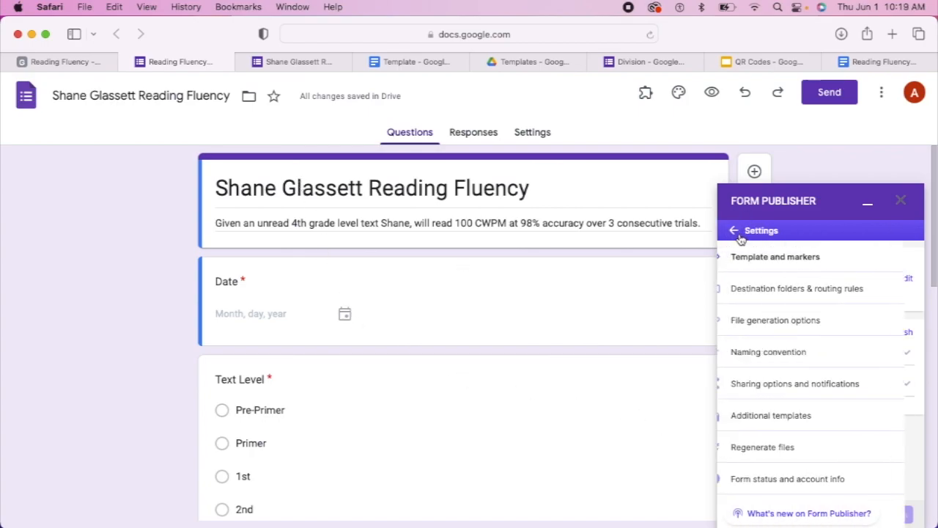
pyautogui.click(736, 233)
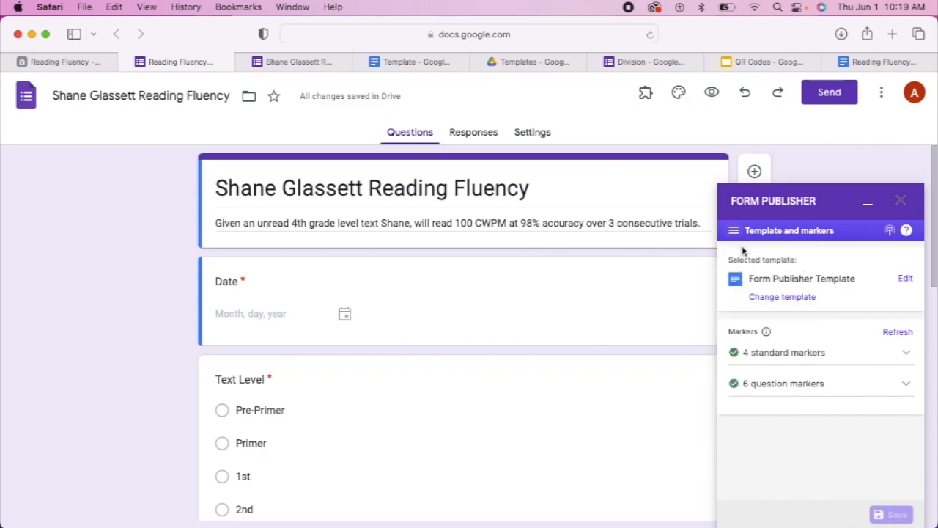
pyautogui.click(734, 232)
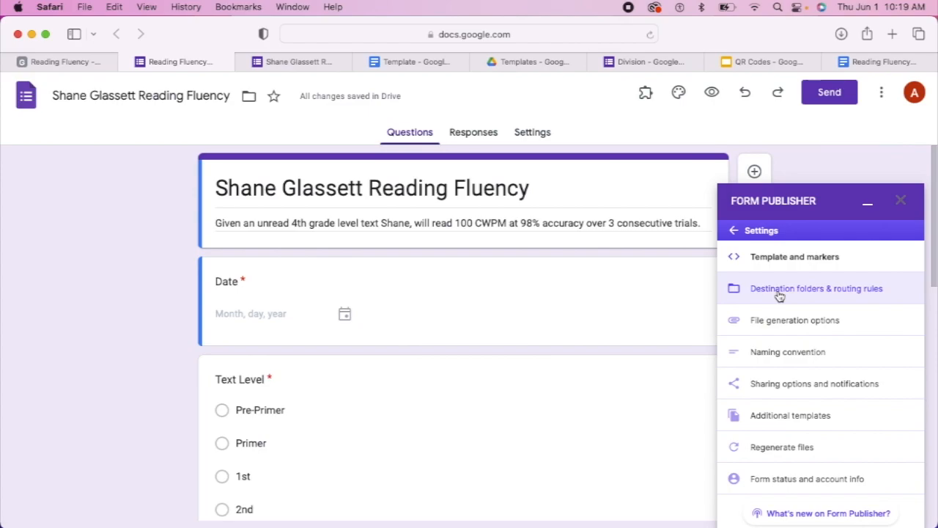
pyautogui.click(787, 384)
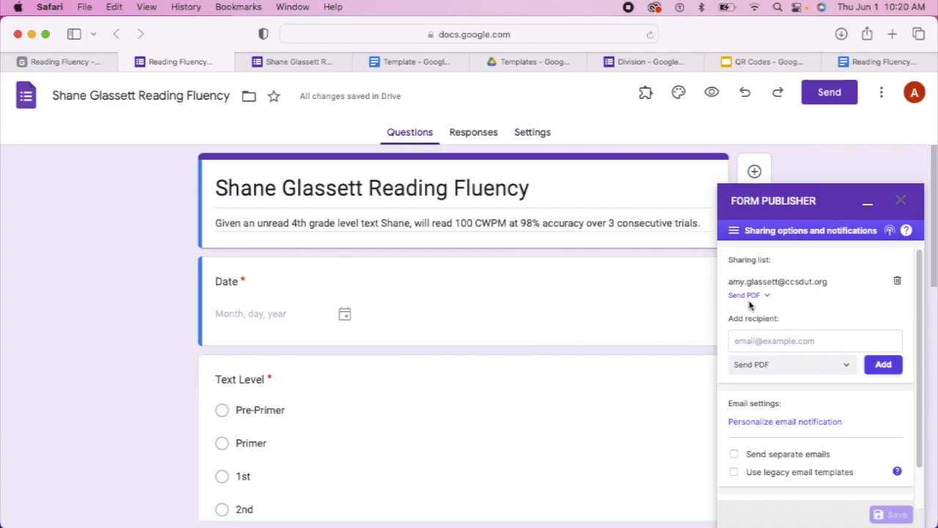
# Leave the single PDF recipient unchanged, dismiss the autofill list, and close the Form Publisher sidebar
pyautogui.click(743, 340)
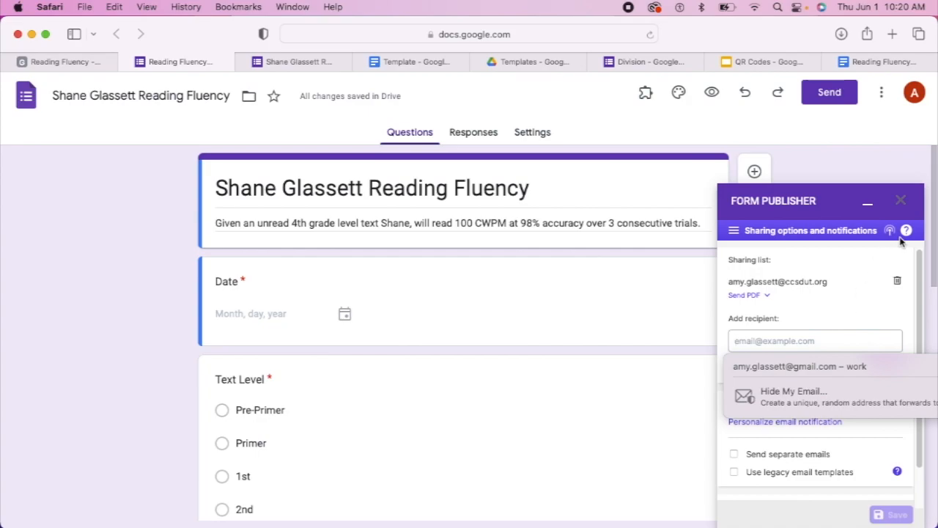
pyautogui.click(806, 309)
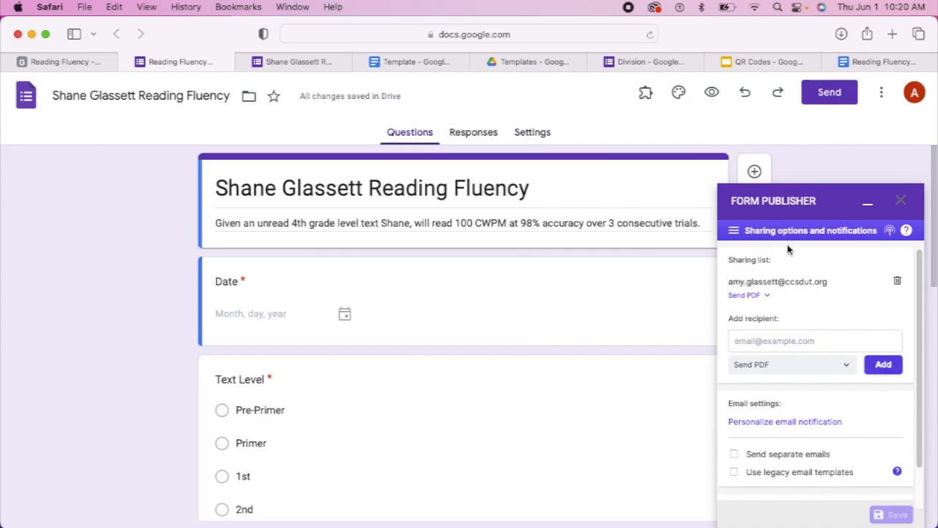
pyautogui.click(900, 201)
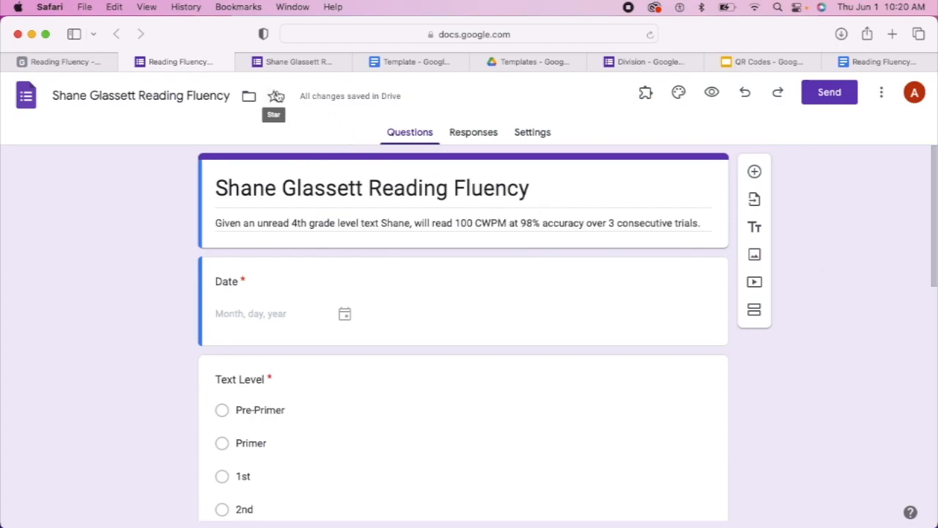
# Submit the filled-in test response from the live form, then return to the form editor
pyautogui.click(307, 62)
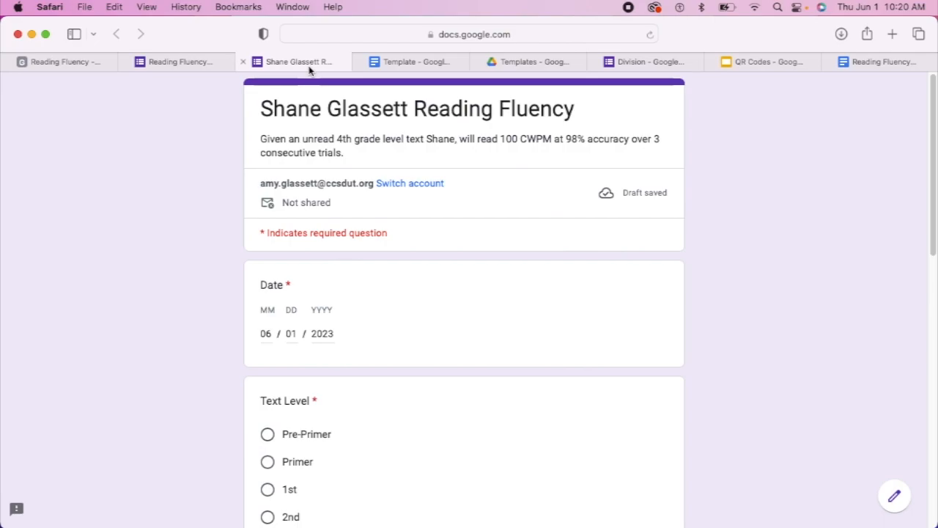
pyautogui.scroll(-5, 398, 367)
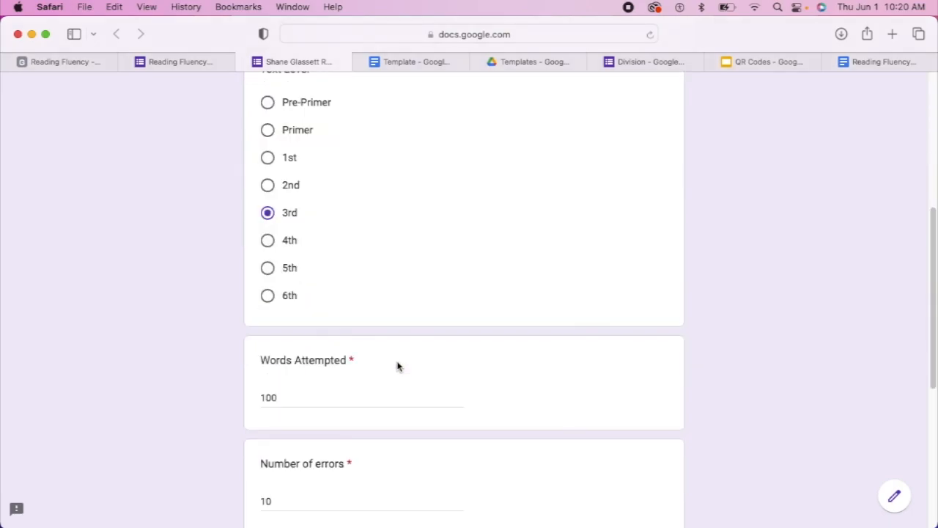
pyautogui.scroll(-5, 398, 367)
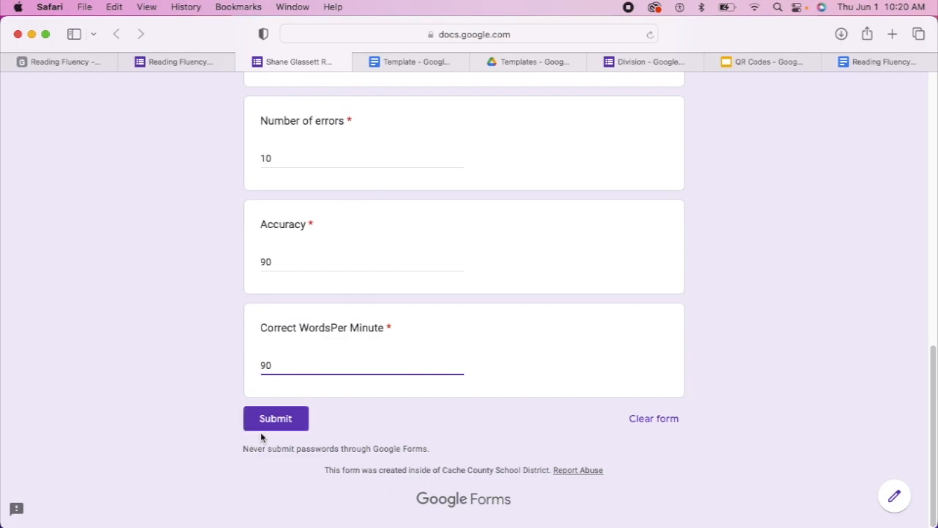
pyautogui.click(270, 429)
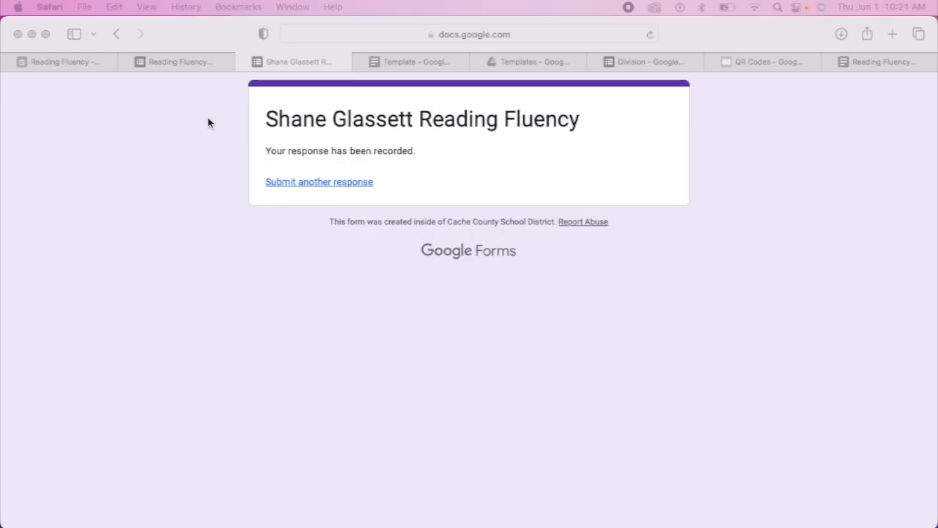
pyautogui.click(205, 65)
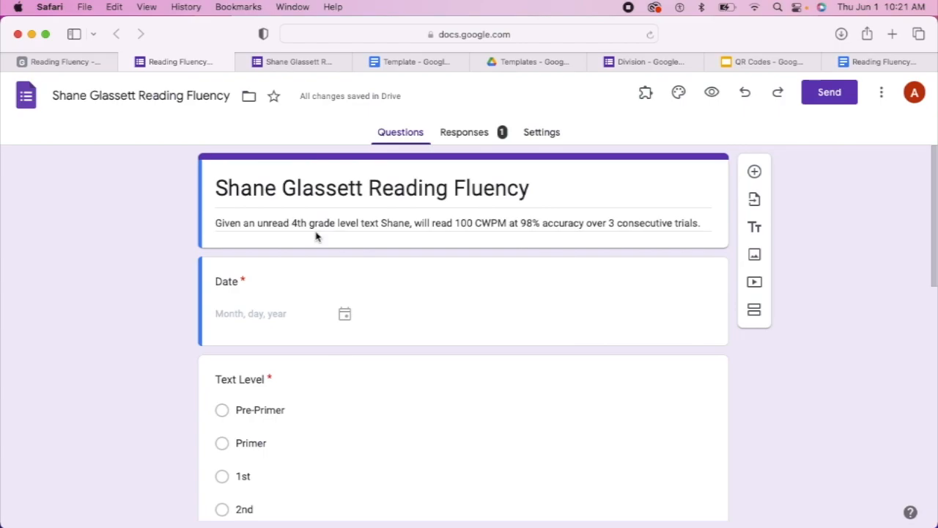
# Confirm the Responses view shows 1 response and bring the Form Publisher Gmail notification into view
pyautogui.click(473, 138)
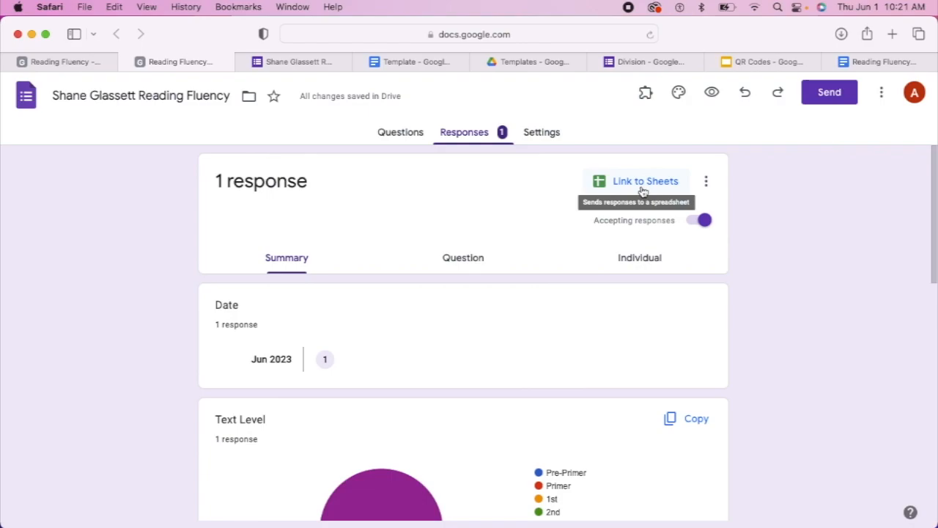
pyautogui.scroll(-1, 642, 191)
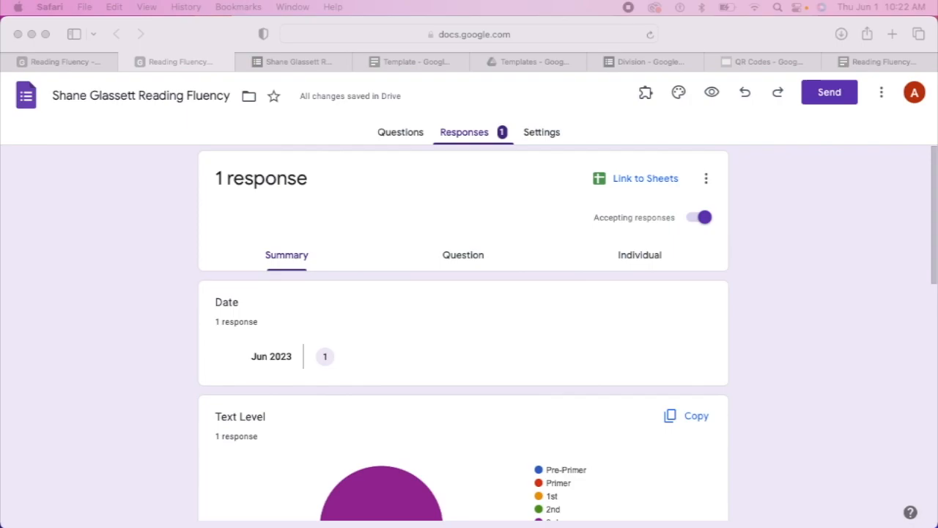
pyautogui.moveTo(80, 113); pyautogui.dragTo(254, 62)
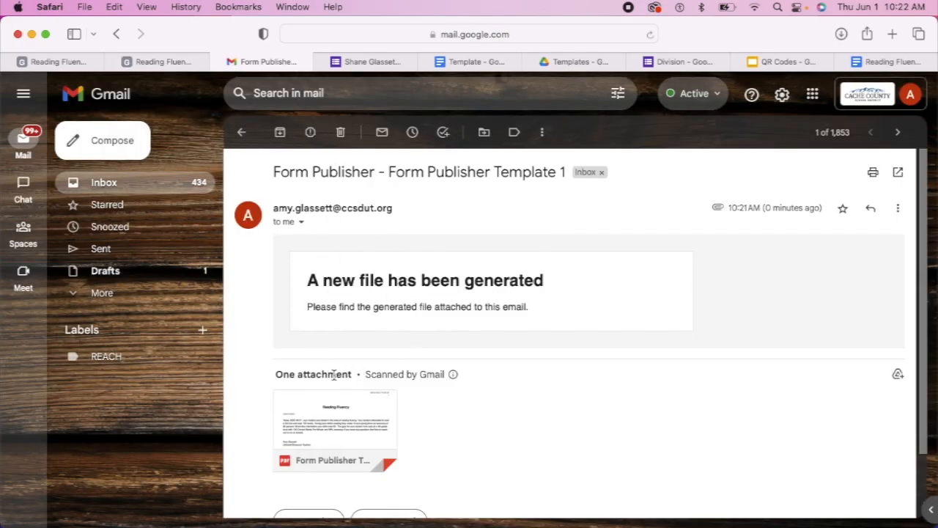
# Open the generated Reading Fluency PDF attached to the Form Publisher email
pyautogui.moveTo(352, 437)
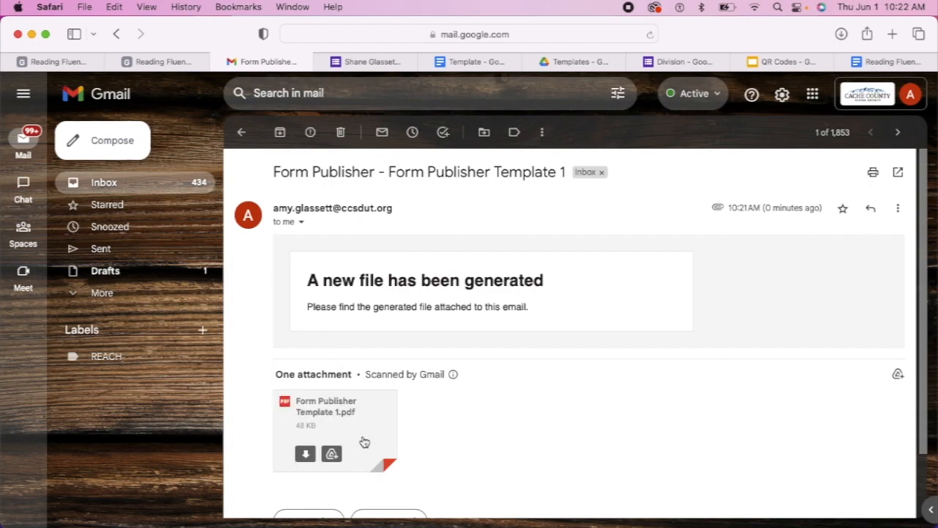
pyautogui.click(345, 408)
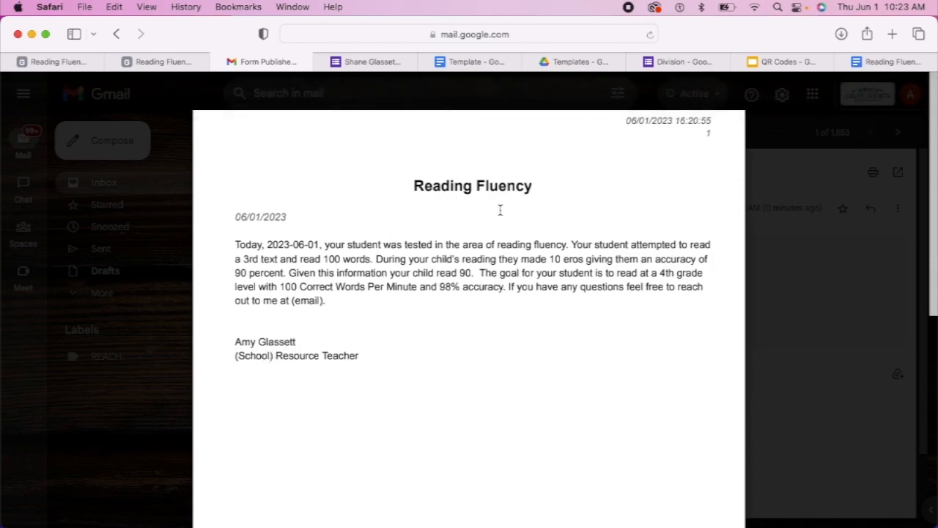
# Close the generated PDF preview, then minimize the Safari window showing Gmail to the Dock
pyautogui.click(774, 162)
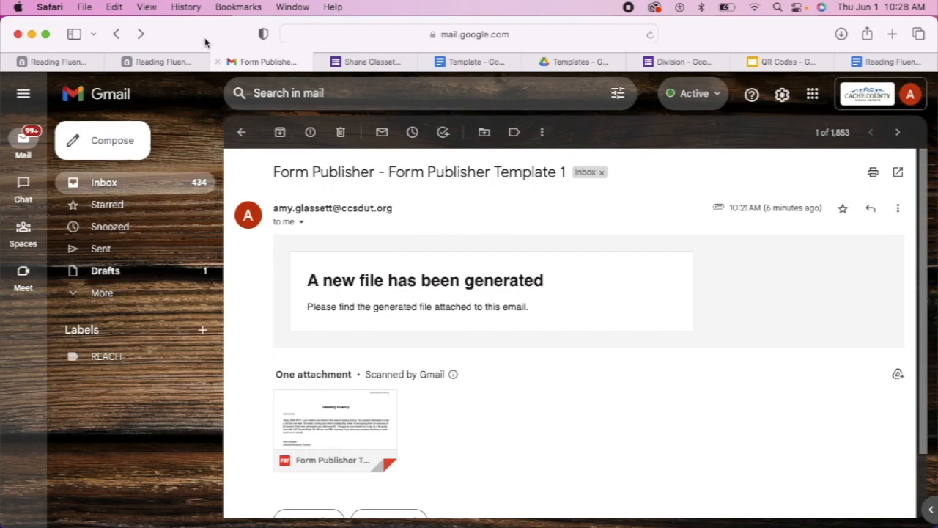
pyautogui.click(32, 34)
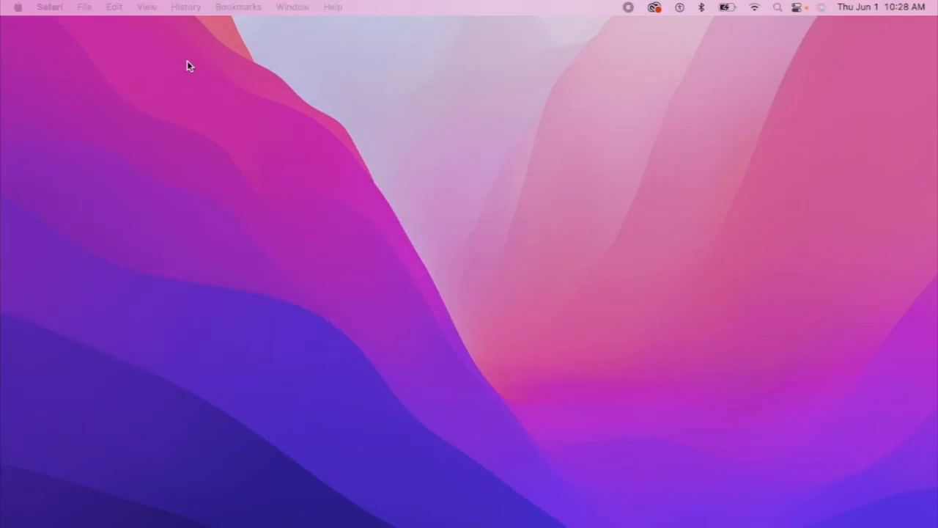